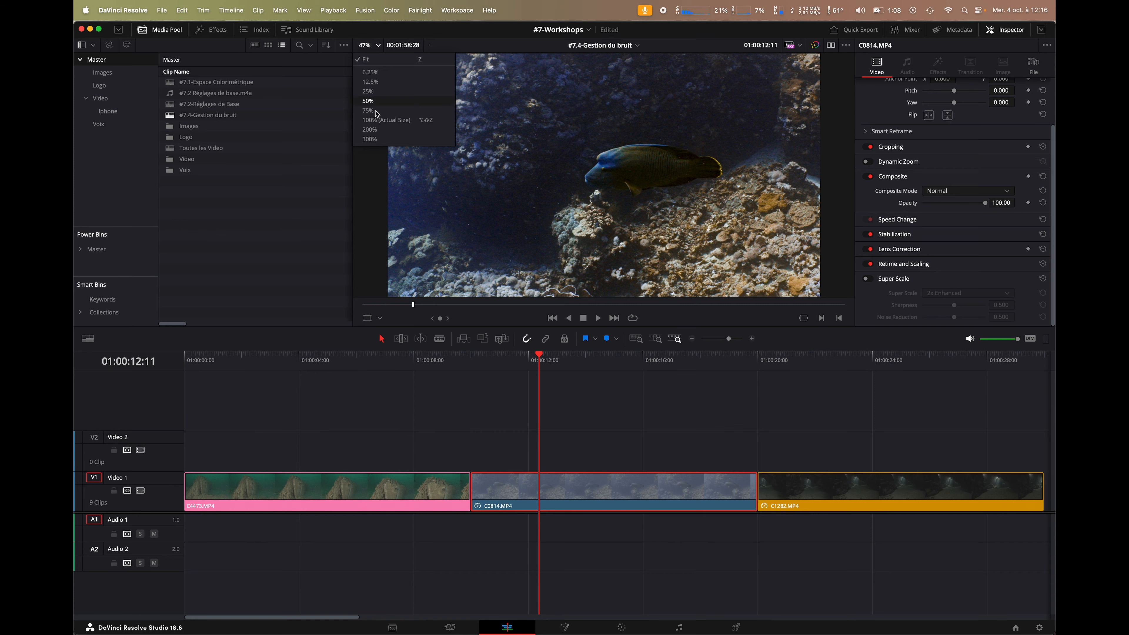
Step: Play clip C0814.MP4 at 300% viewer zoom to examine its noise, and refit the picture
click(378, 141)
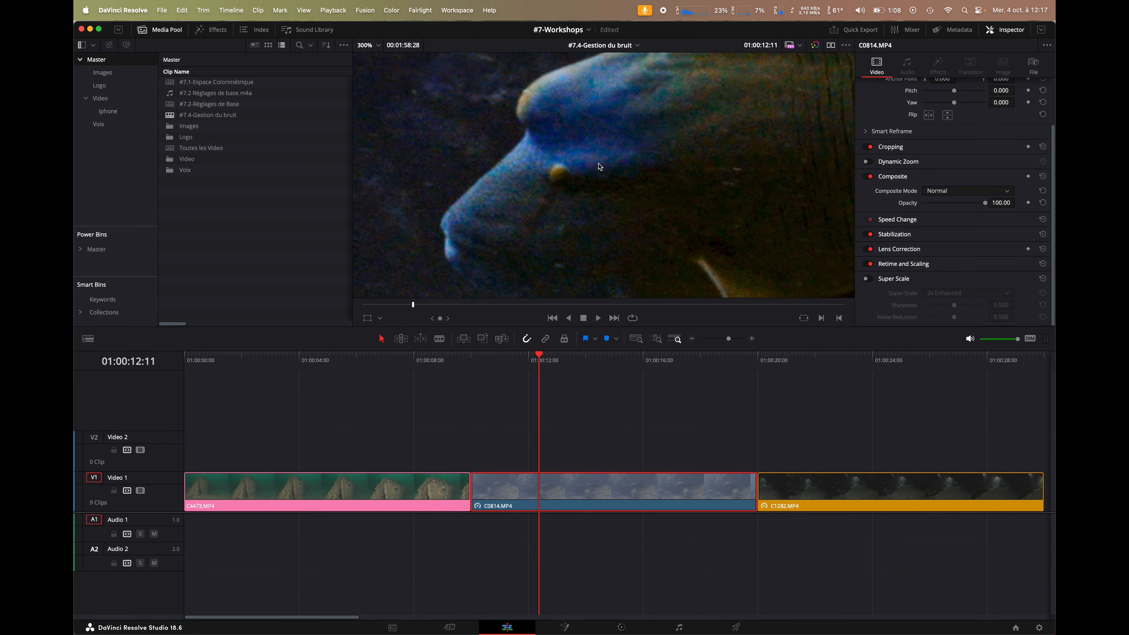
key(space)
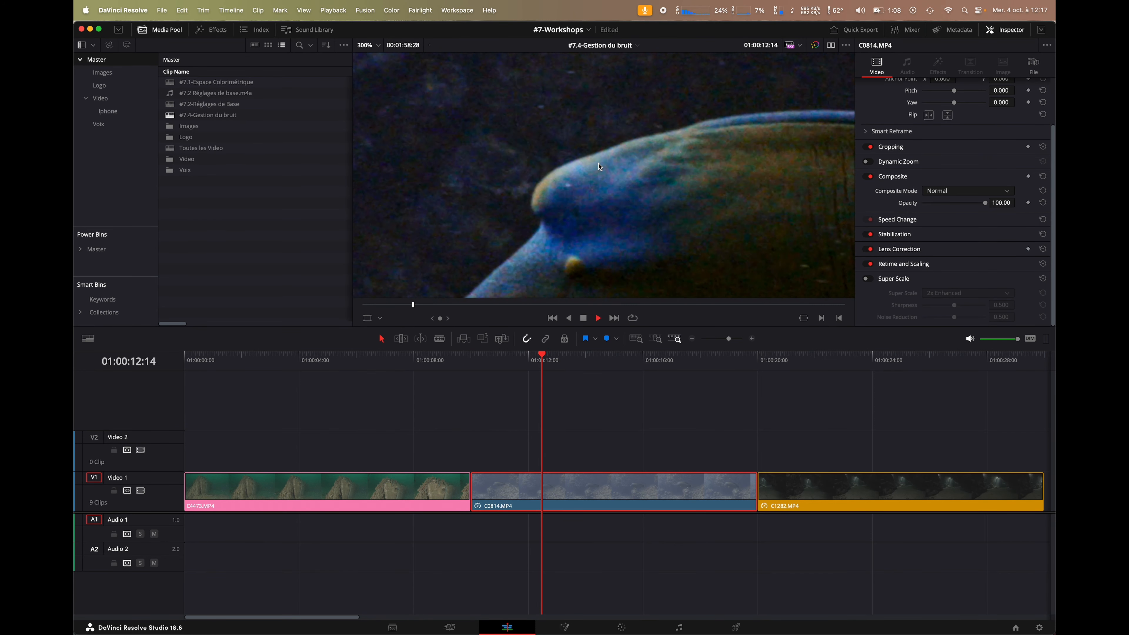
key(shift+z)
Step: Play clip C1282.MP4 at normal size and at 300% viewer zoom to examine the noise in the blue water
click(799, 358)
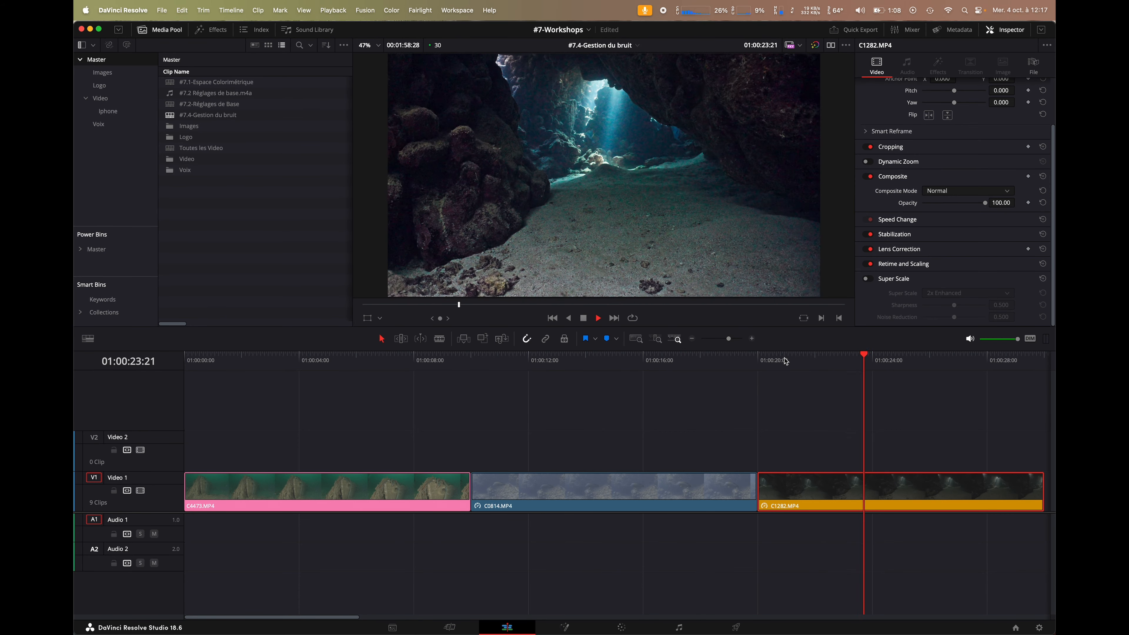
key(space)
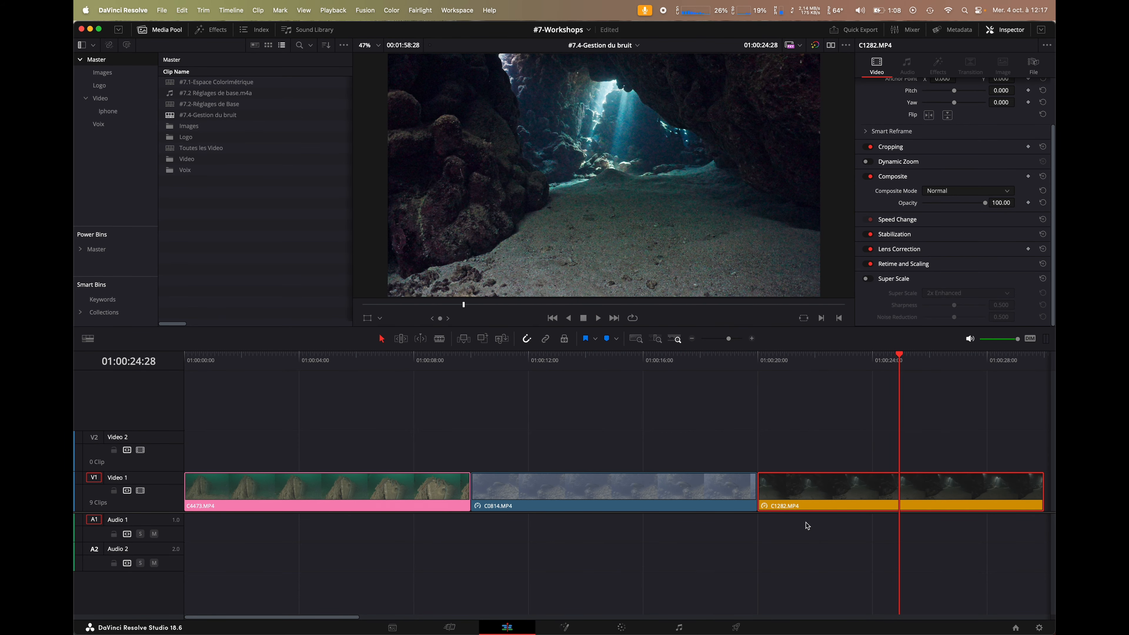
click(369, 45)
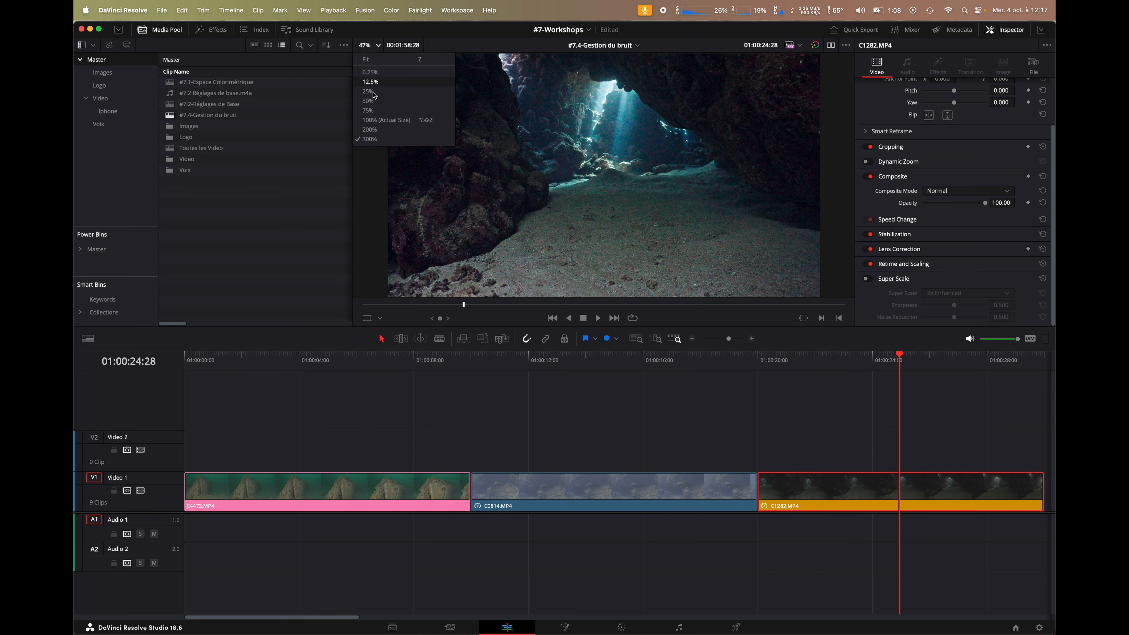
click(373, 139)
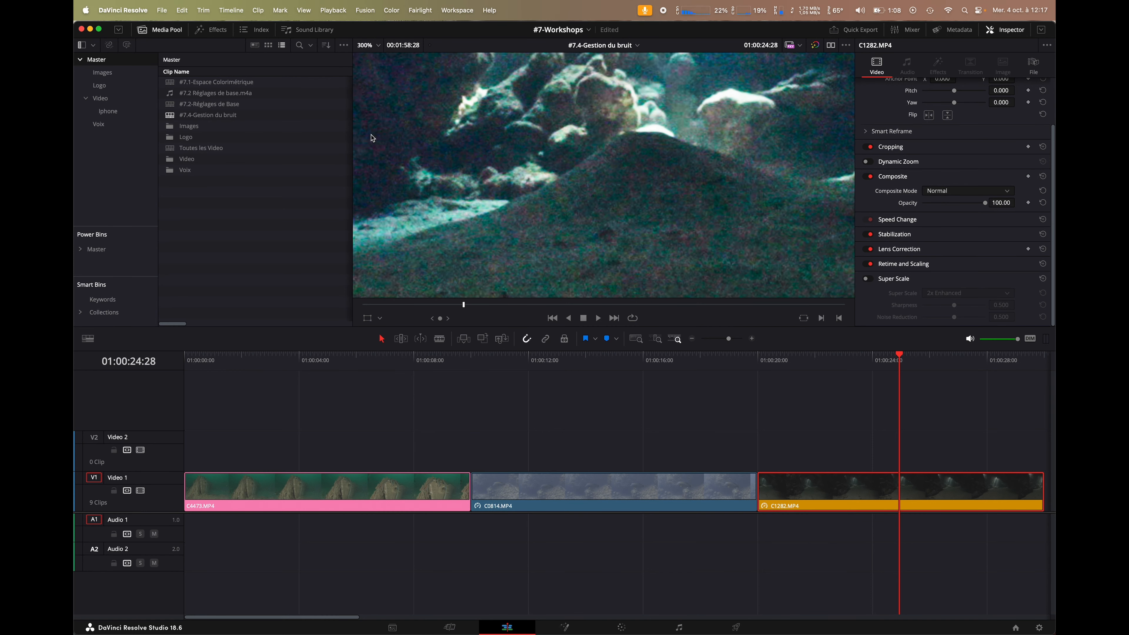
scroll(636, 163, up, 5)
key(space)
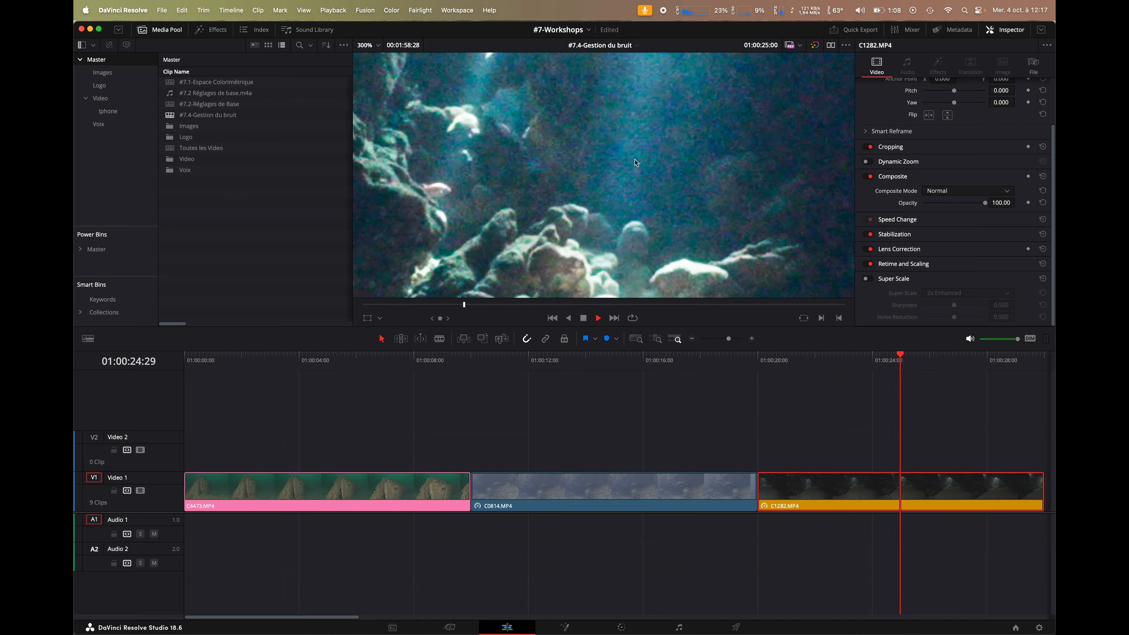
key(space)
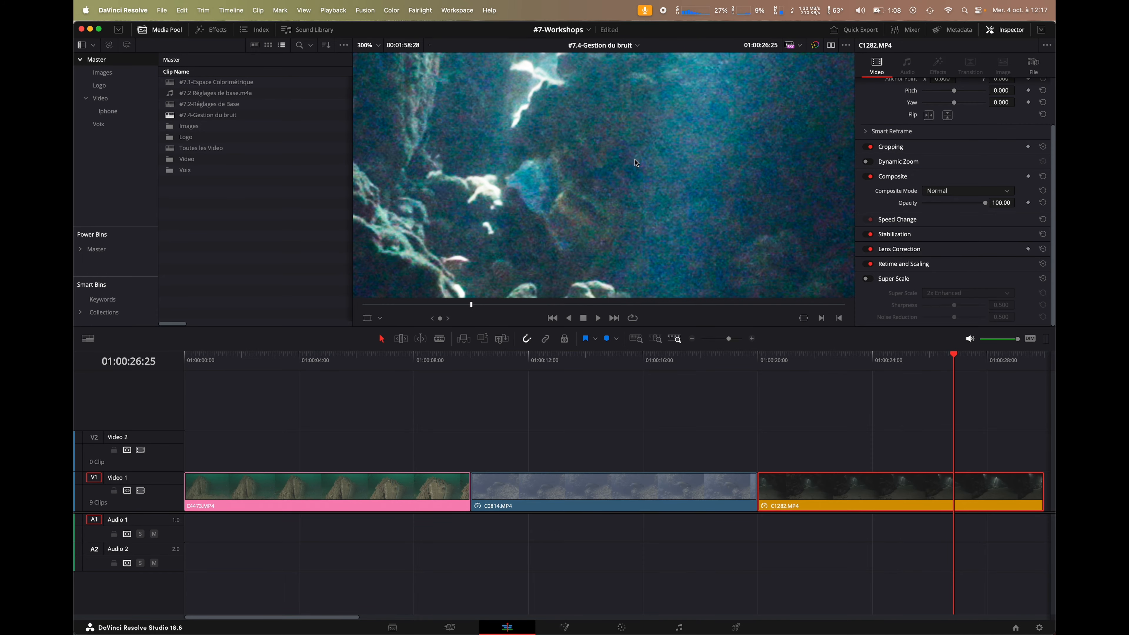
Step: Replay C1282.MP4 from near its start, and open the Motion Effects settings for it on the Color page
click(785, 365)
key(space)
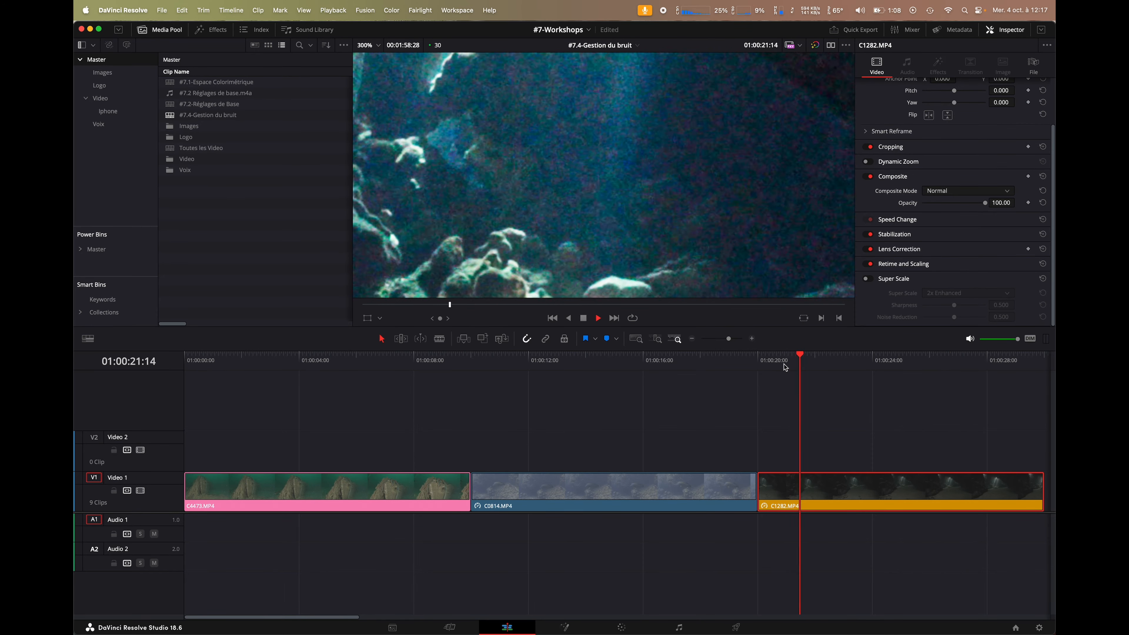
click(785, 366)
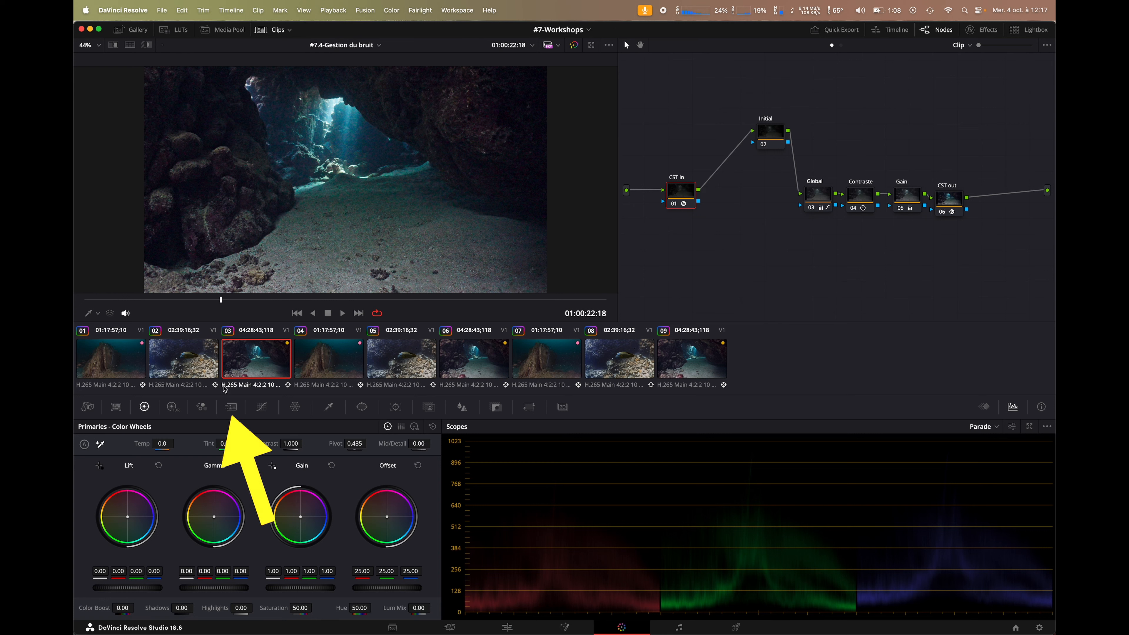
click(232, 407)
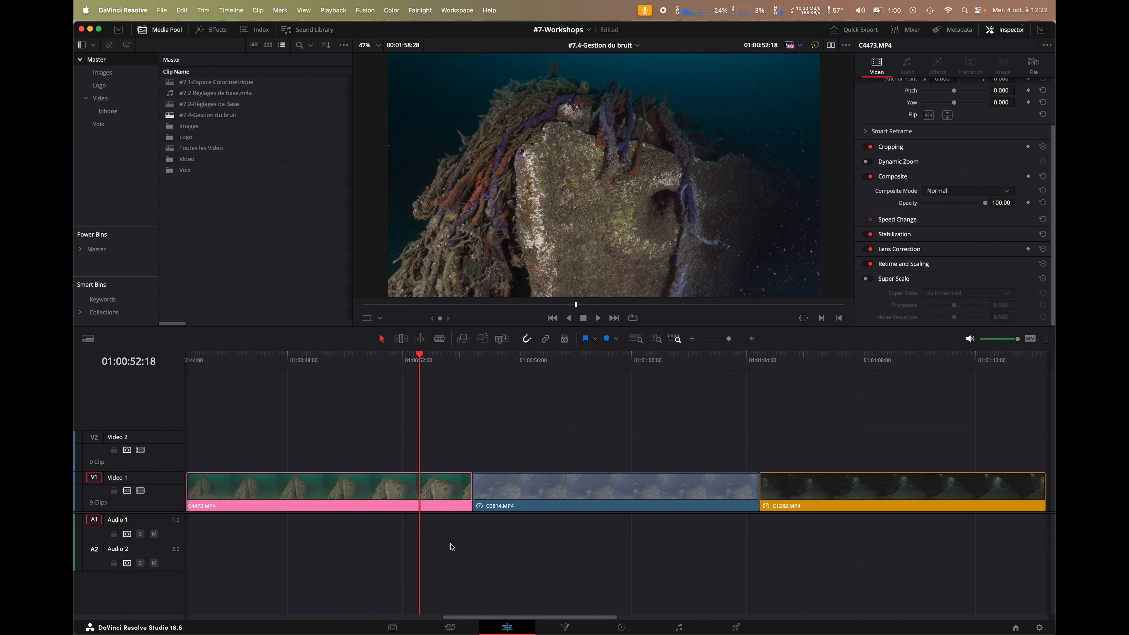
Step: Play the C4473.MP4 clip before 01:00:52:00 at 300% viewer zoom to examine noise in the dark water, and refit the picture
drag(247, 363, 316, 365)
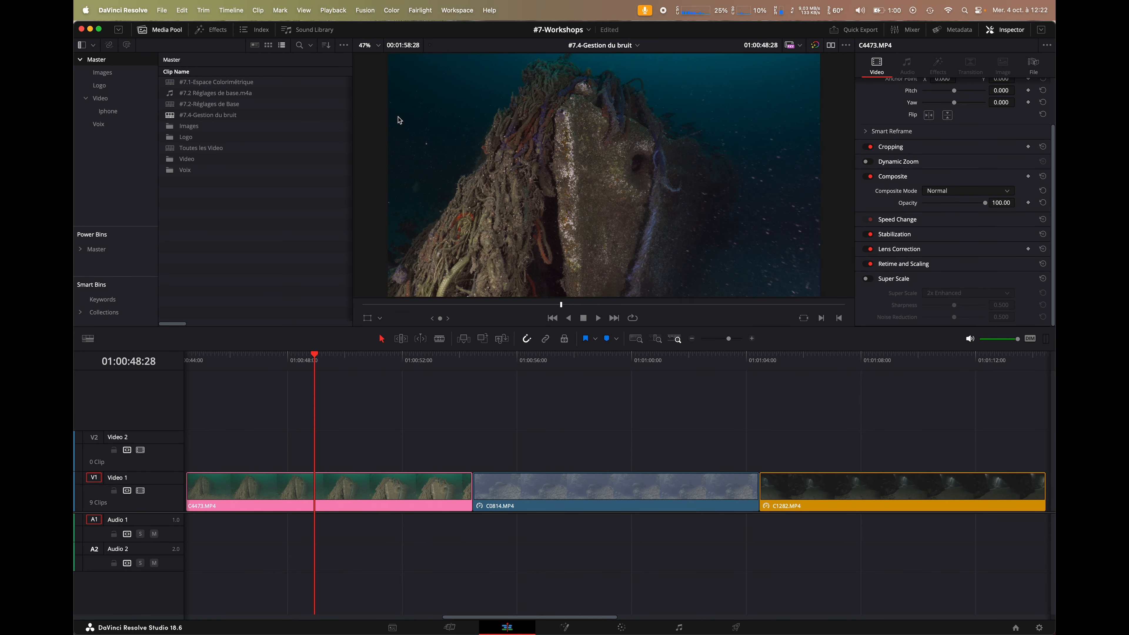
click(374, 50)
click(369, 140)
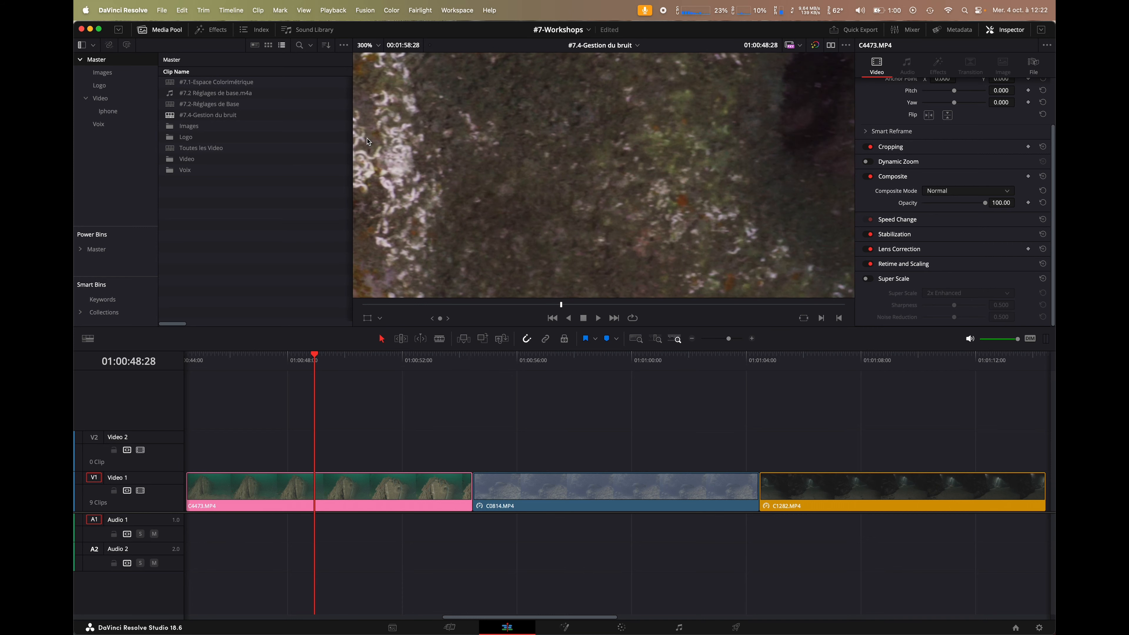
scroll(621, 92, up, 10)
scroll(621, 93, right, 6)
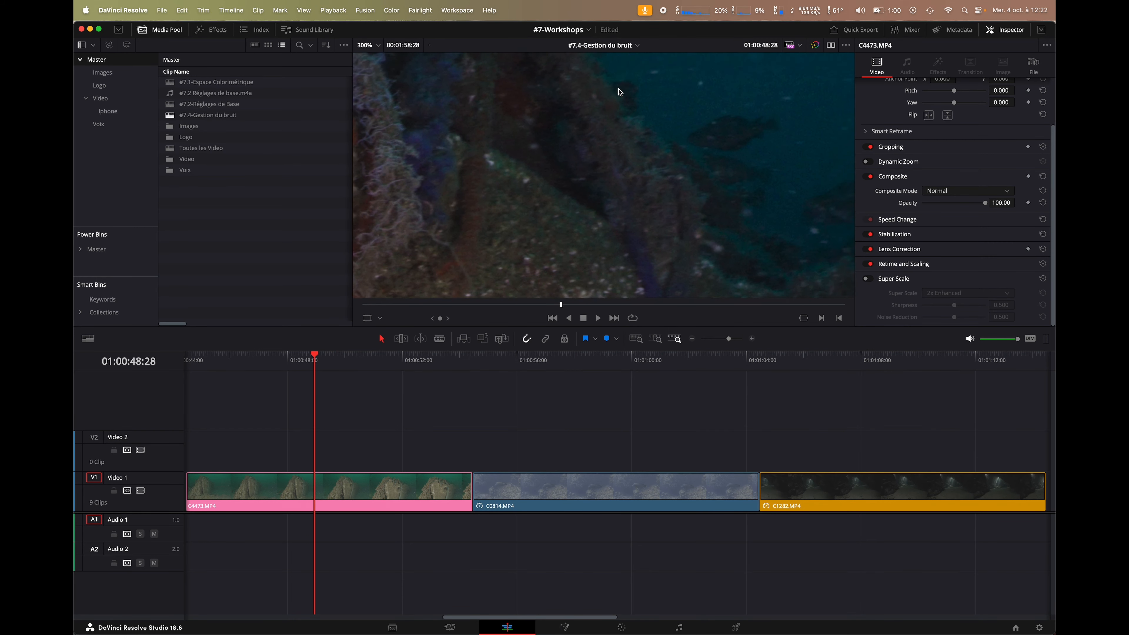
key(space)
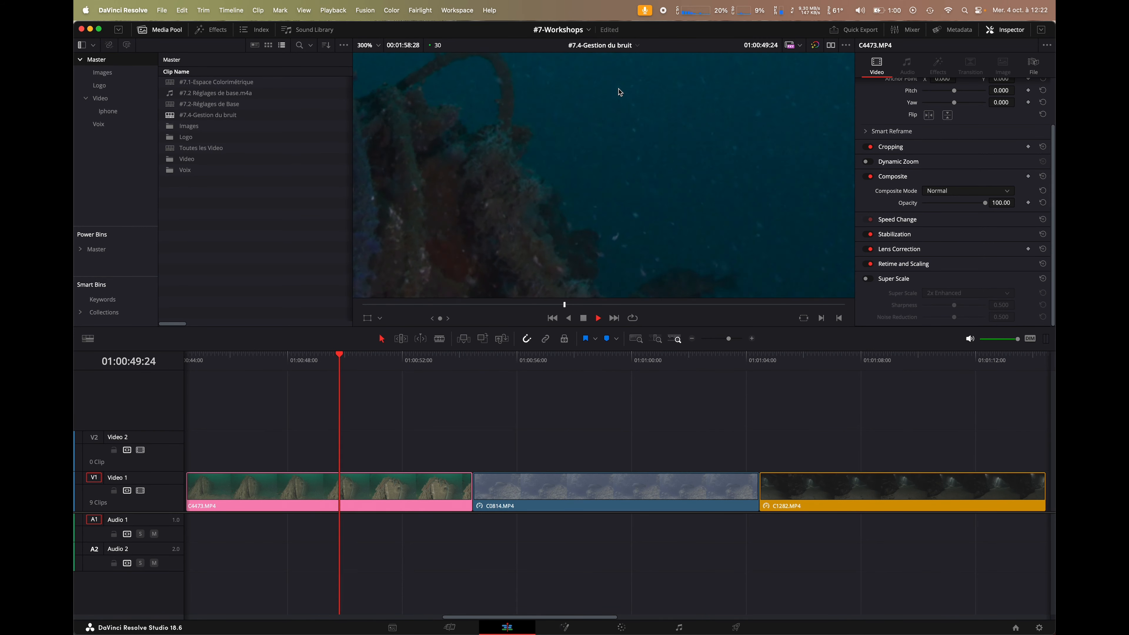
click(271, 361)
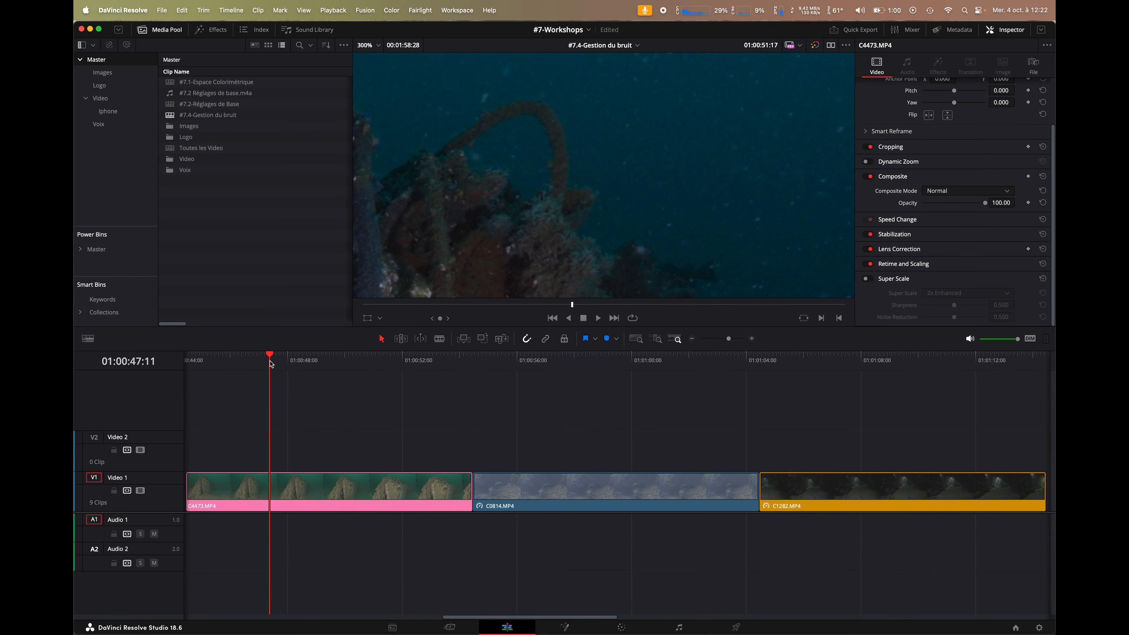
key(space)
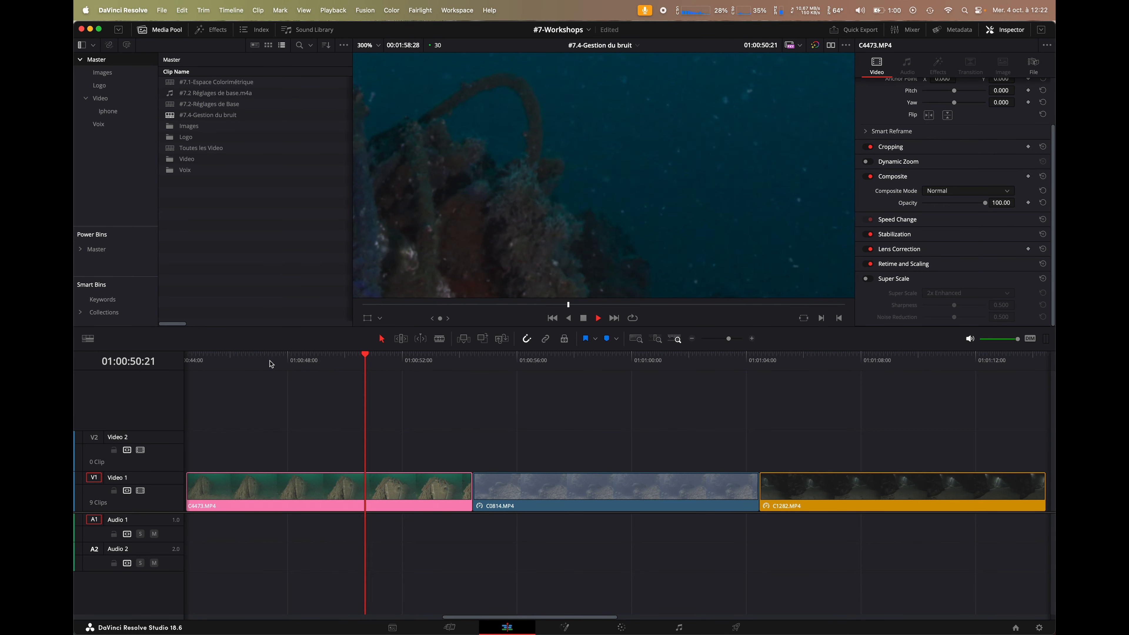
key(space)
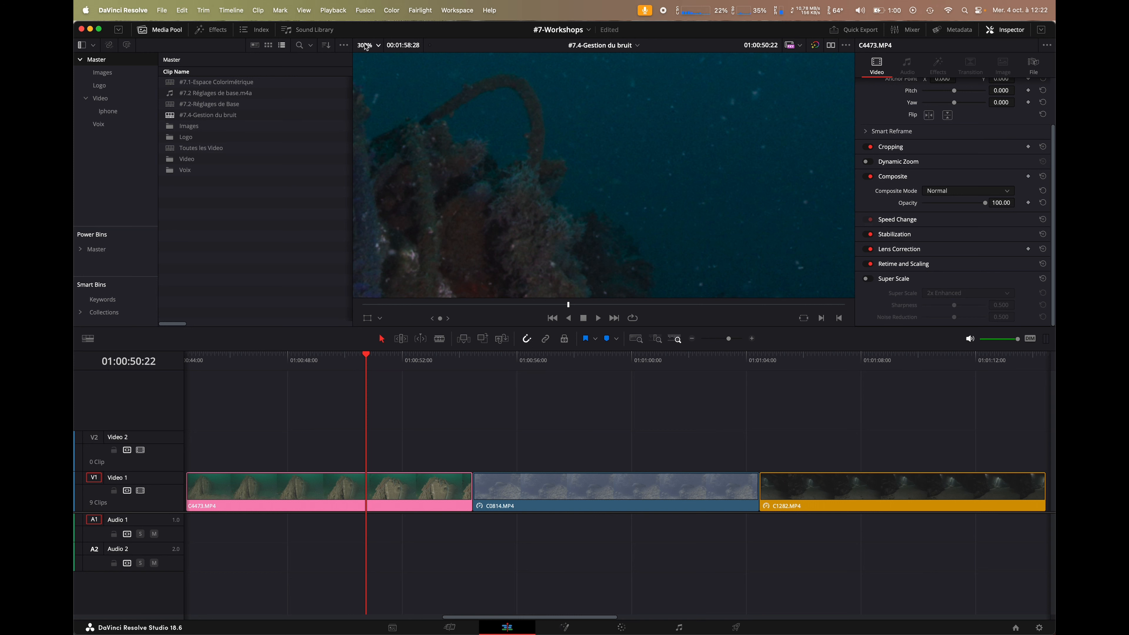
key(shift+z)
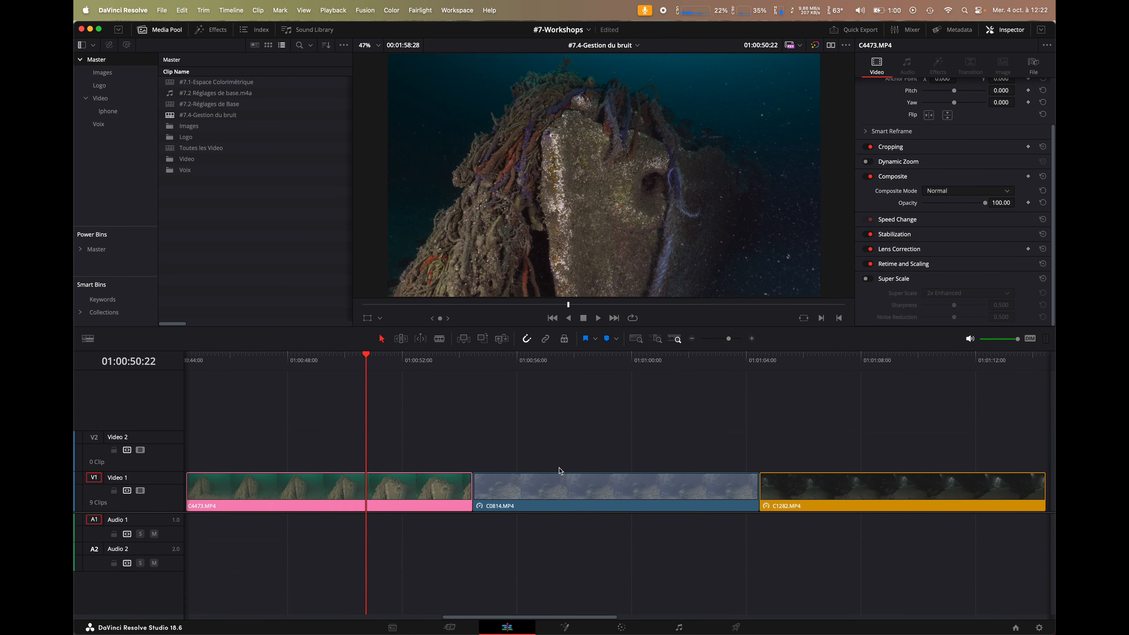
Step: On the Color page, add a serial node before the Initial node and place it above the CST in node
click(621, 627)
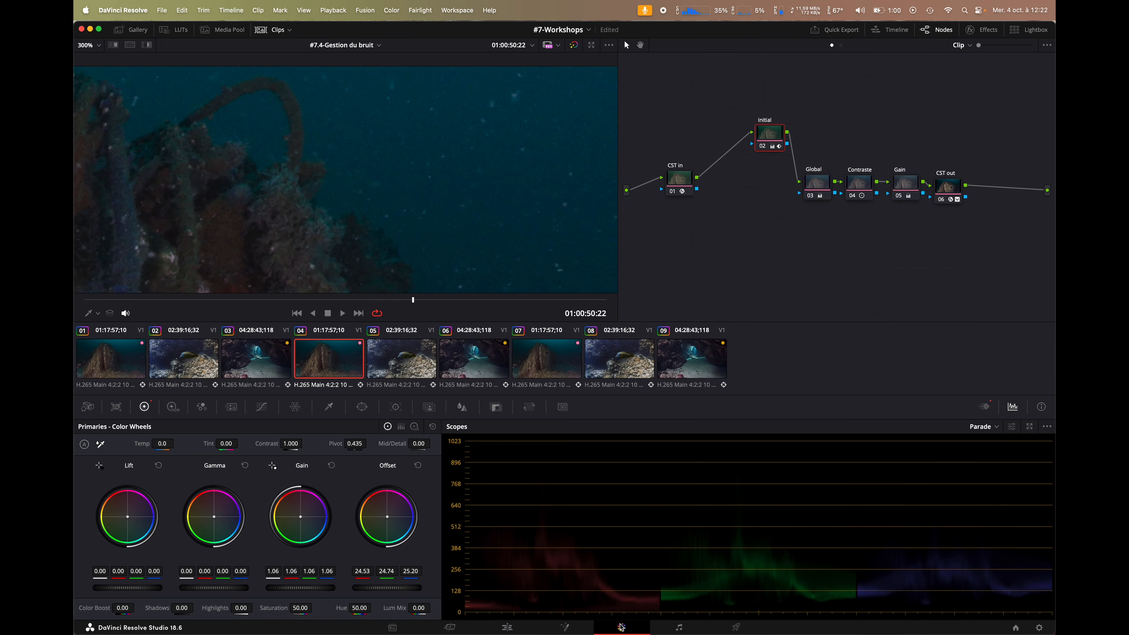
right_click(770, 134)
mouse_move(823, 179)
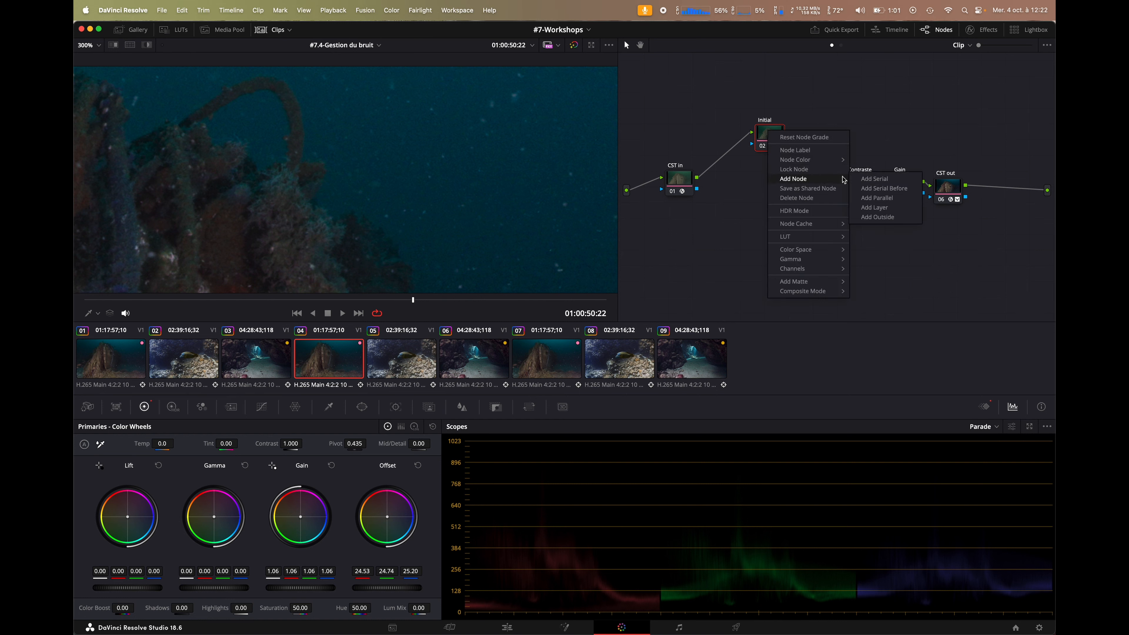
click(877, 189)
drag(775, 178, 719, 97)
Step: Label the new node between CST in and Initial as "Bruit"
right_click(716, 93)
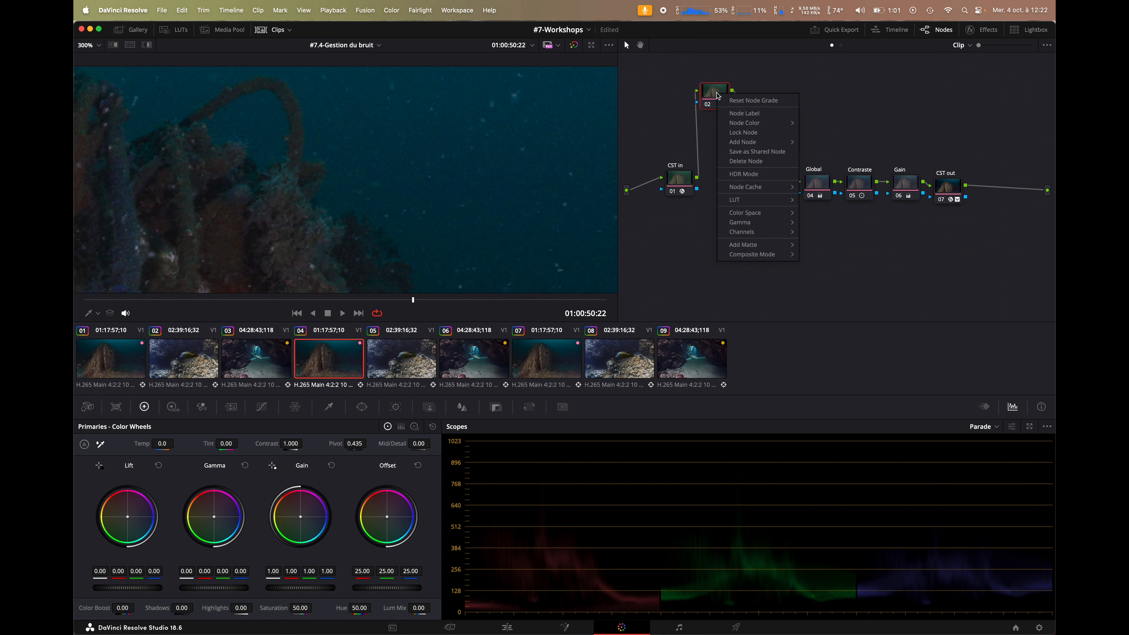
click(730, 117)
text(Bruit)
key(Return)
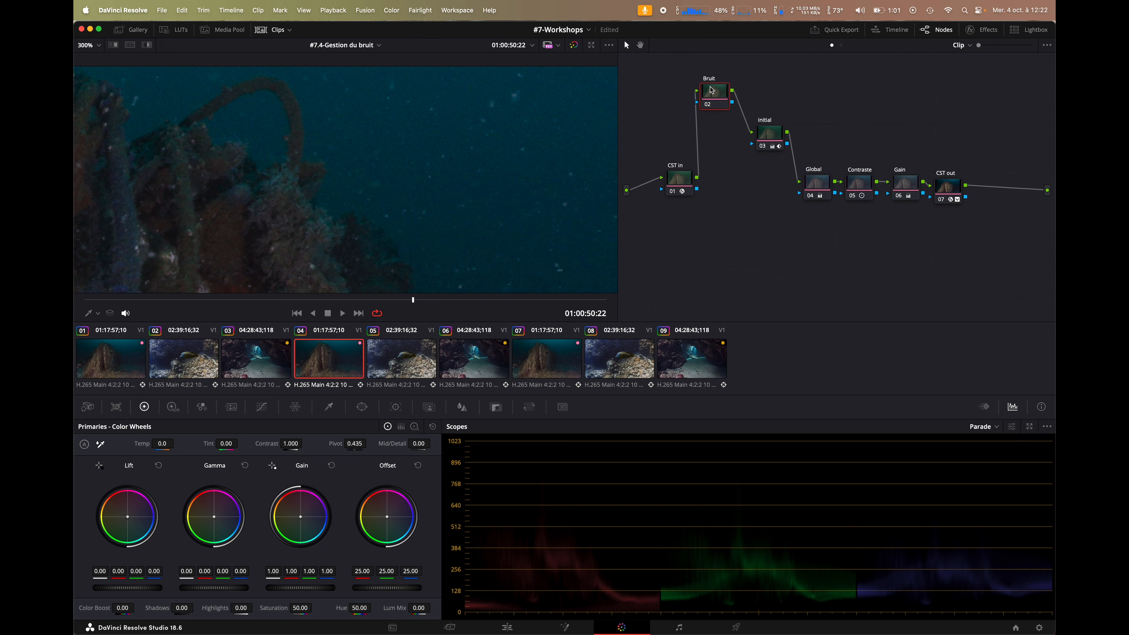
Step: In the Bruit node's Motion Effects, set the Temporal NR frames to 3
click(231, 408)
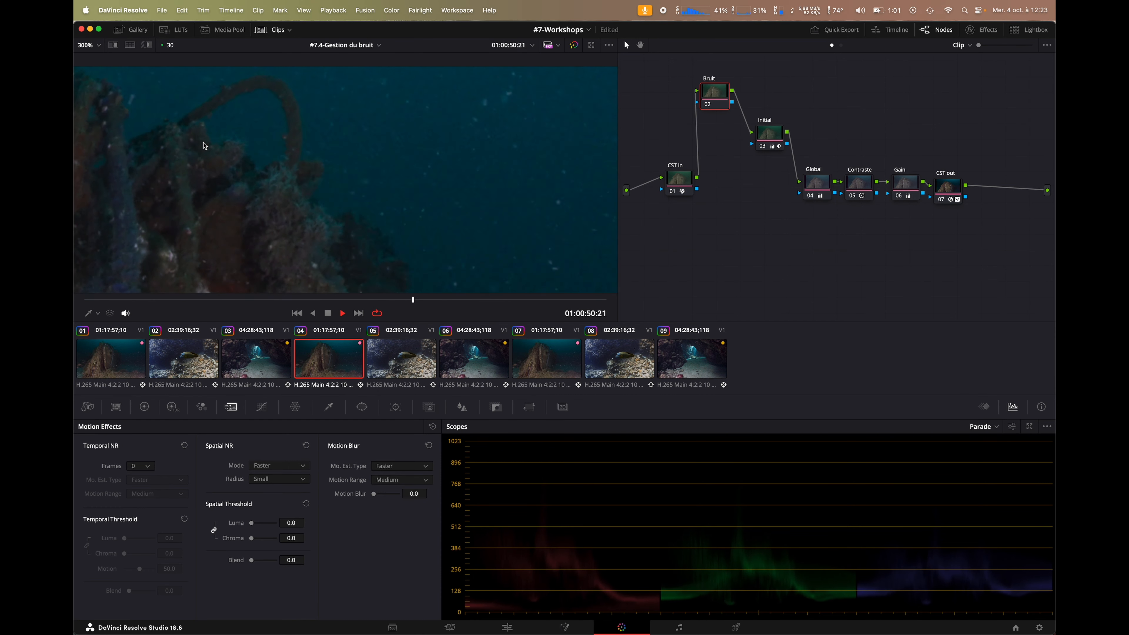
key(space)
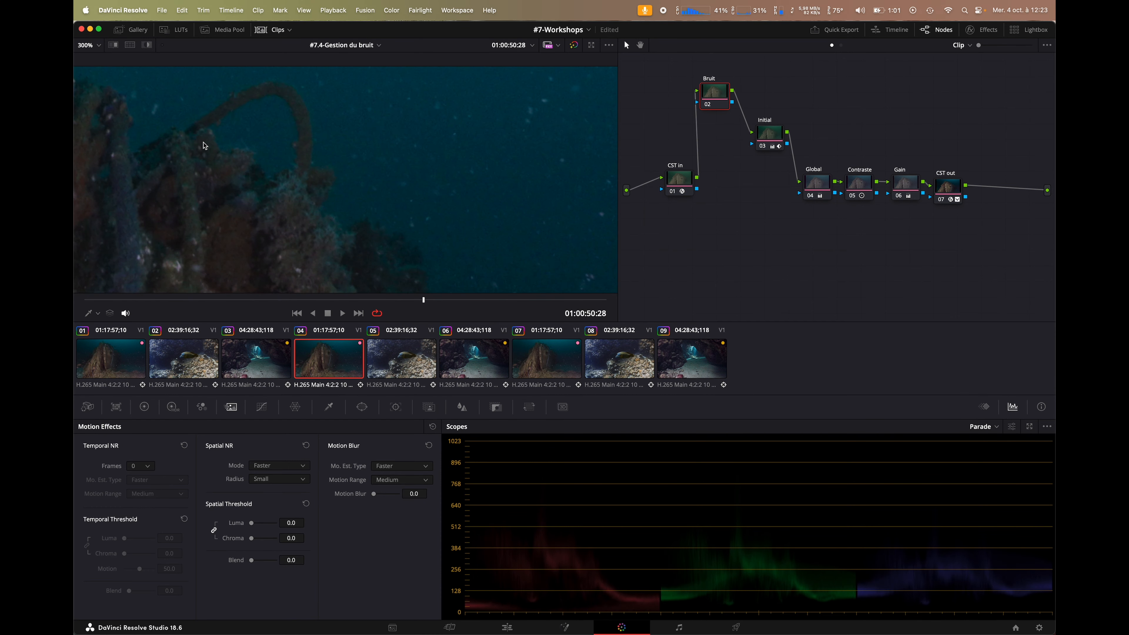
click(136, 470)
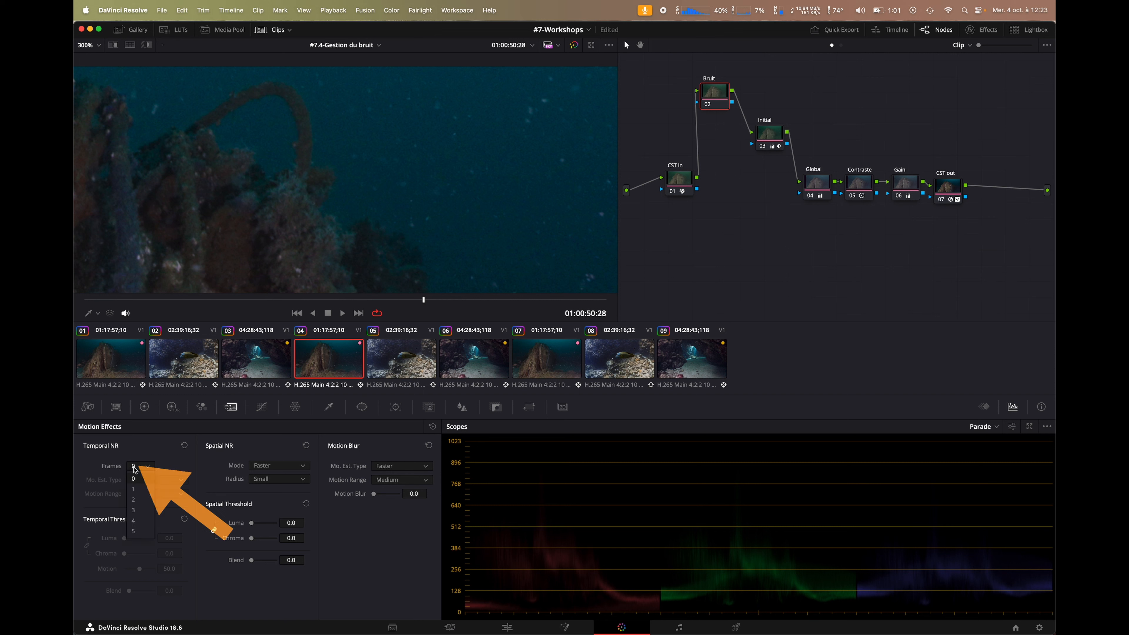
click(140, 511)
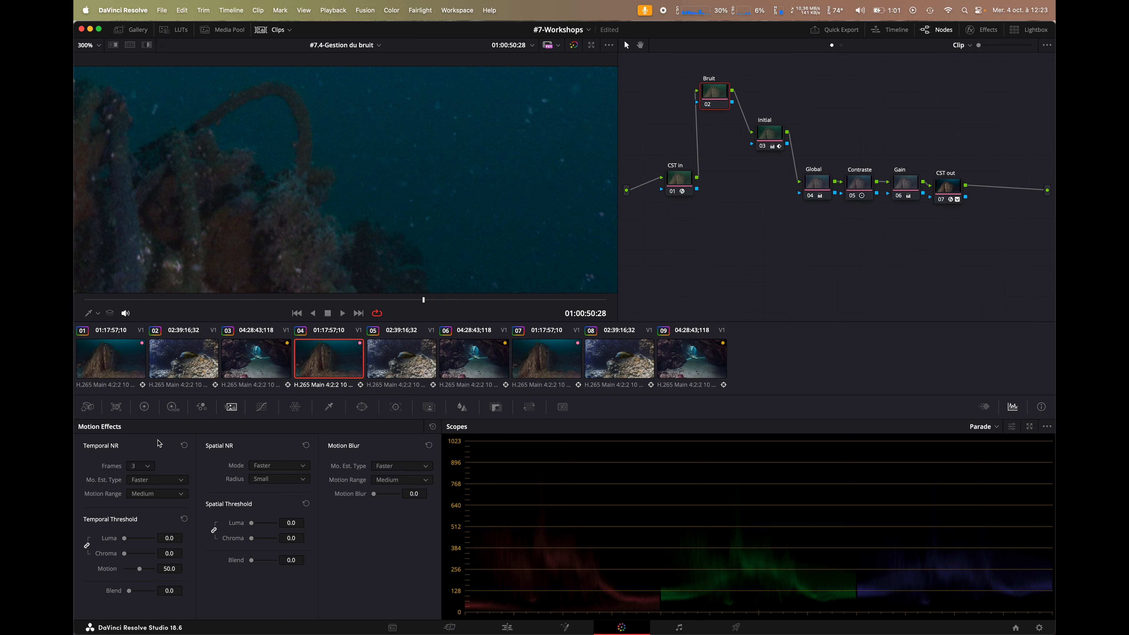
Step: Play the clip with temporal noise reduction enabled, and check the computer's processor load
click(215, 301)
key(space)
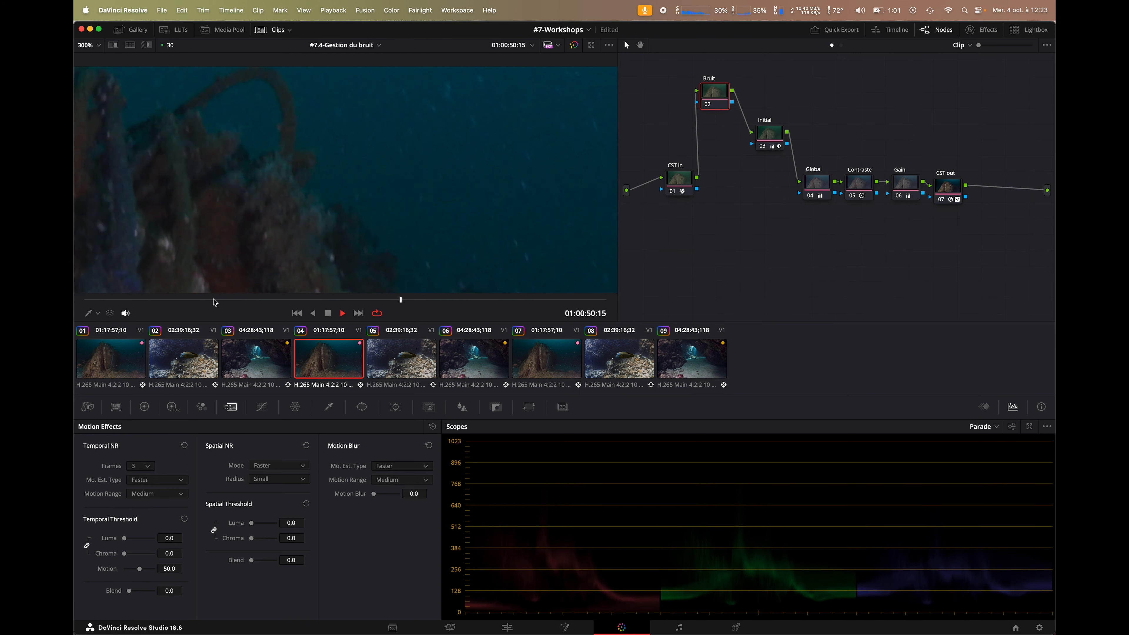
key(space)
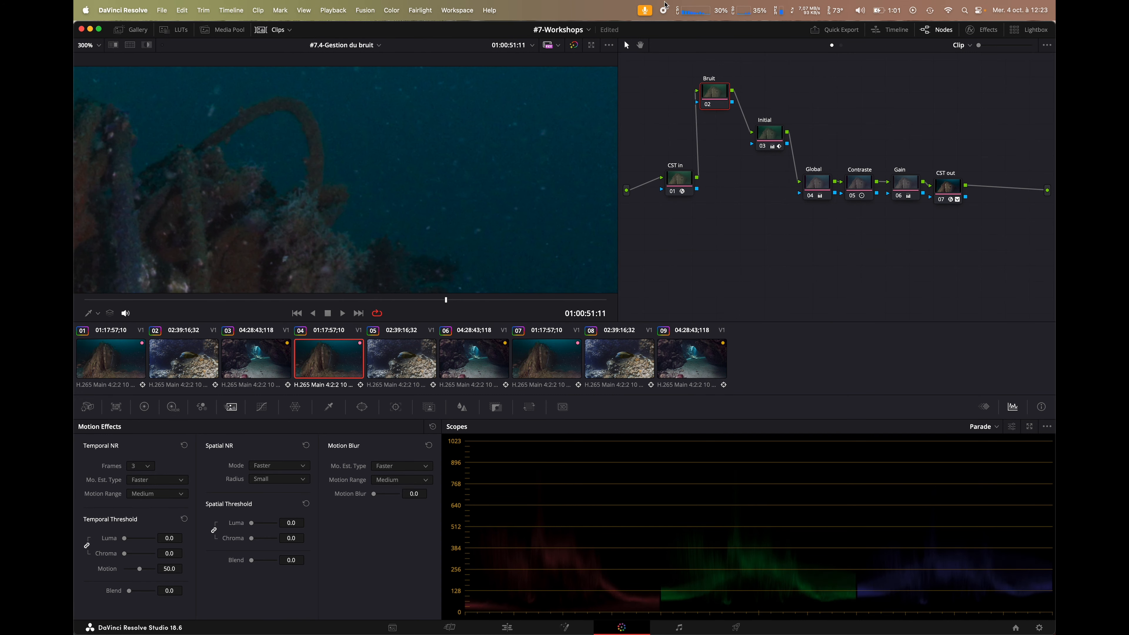
click(710, 15)
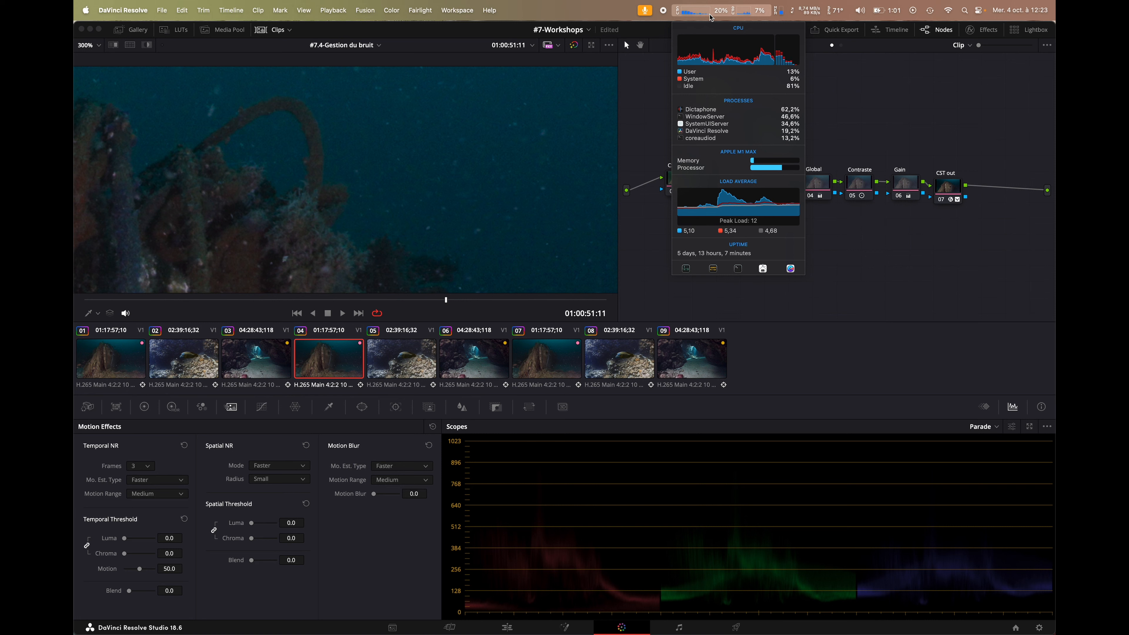
click(373, 197)
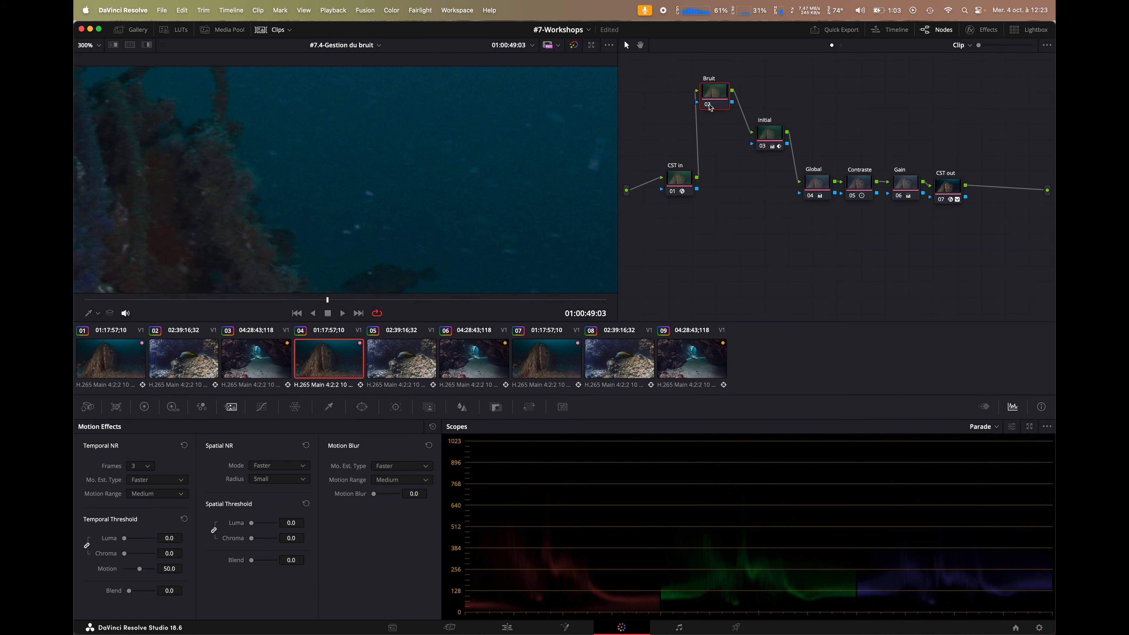
Step: Toggle the Bruit node off and on to compare the picture with and without noise reduction
click(709, 104)
click(709, 104)
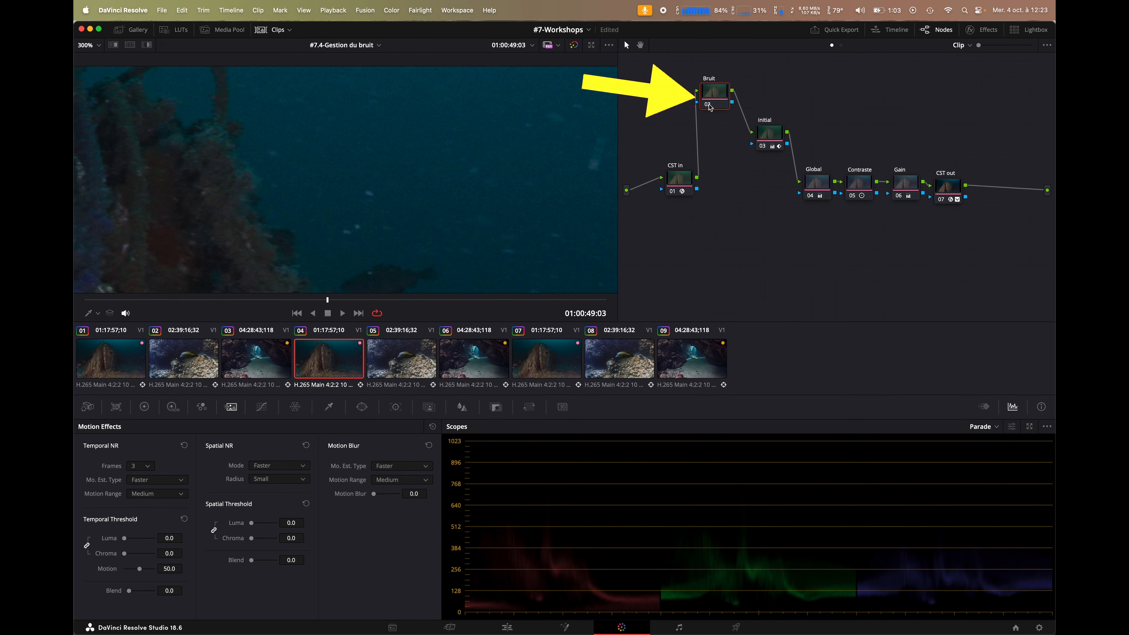
click(709, 106)
click(710, 106)
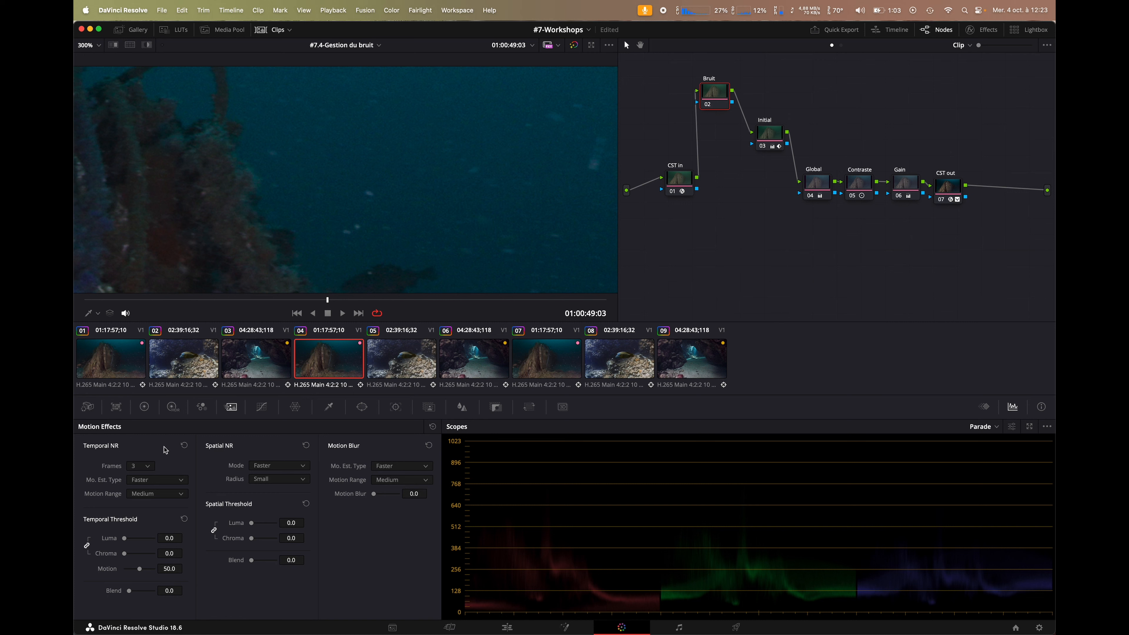
Step: In the Bruit node, set the Temporal NR motion estimation type to Better and the Spatial NR mode to Enhanced
key(shift+z)
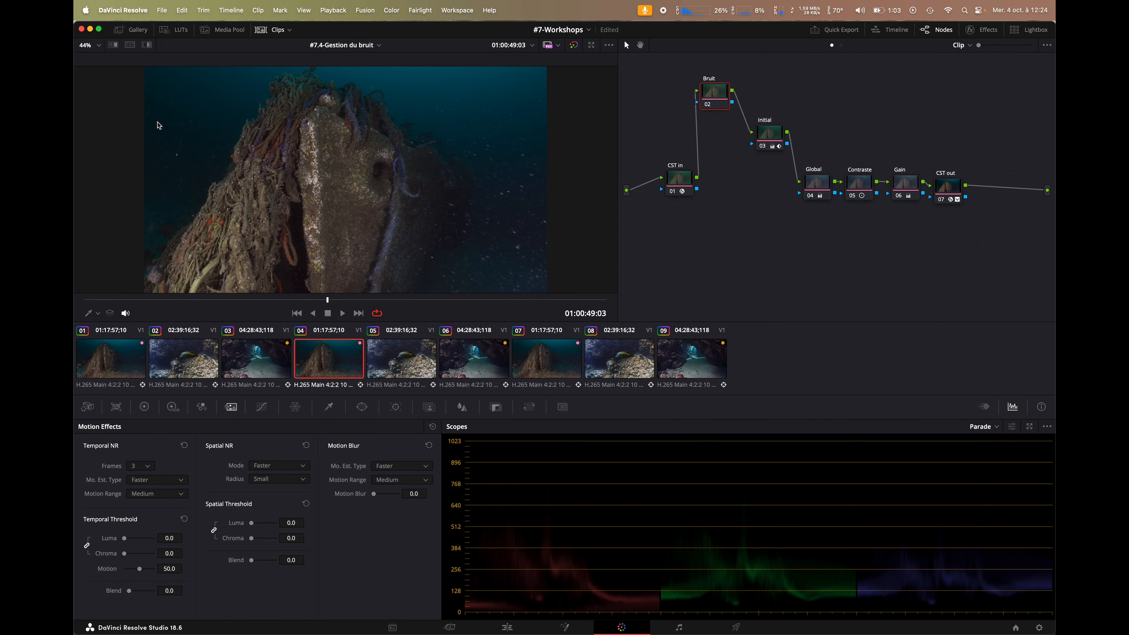
click(99, 46)
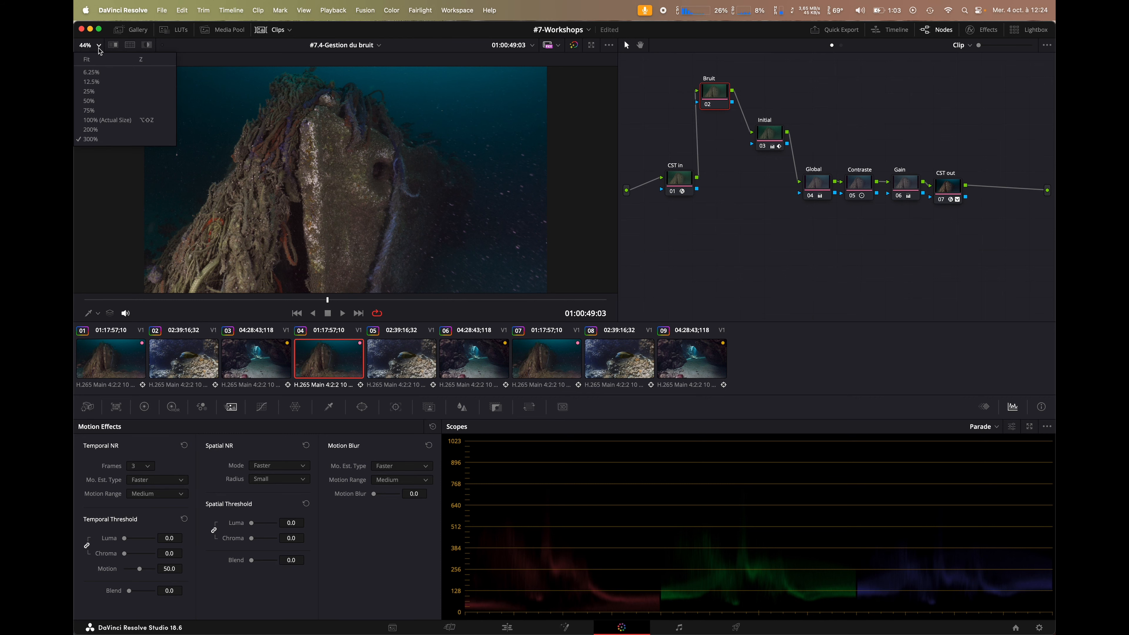
click(90, 139)
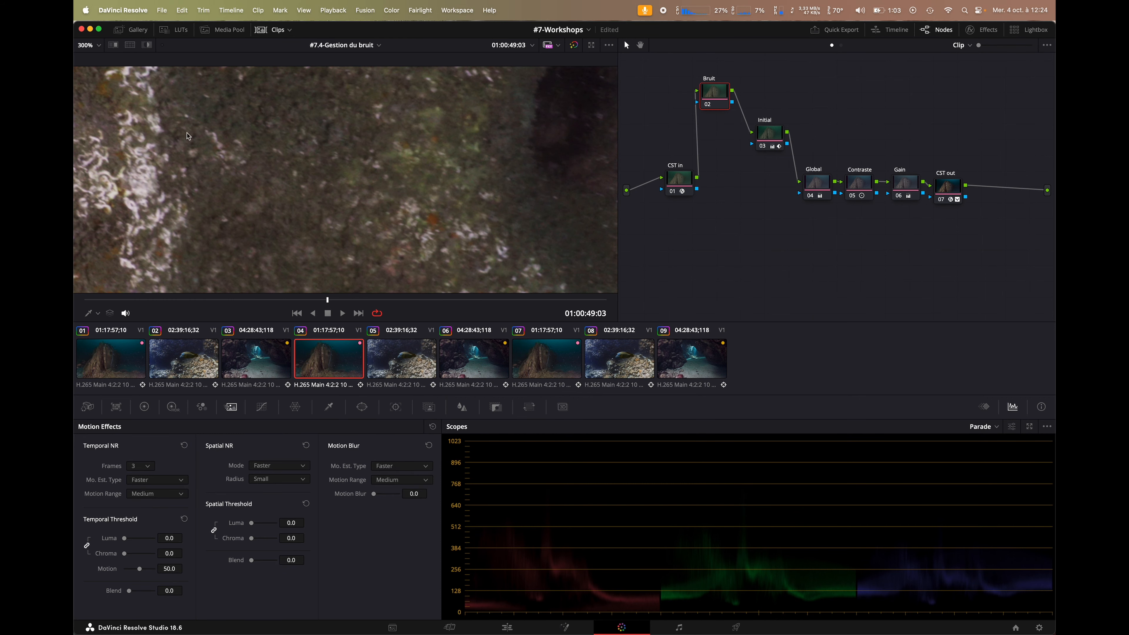
scroll(324, 160, right, 10)
scroll(324, 159, up, 4)
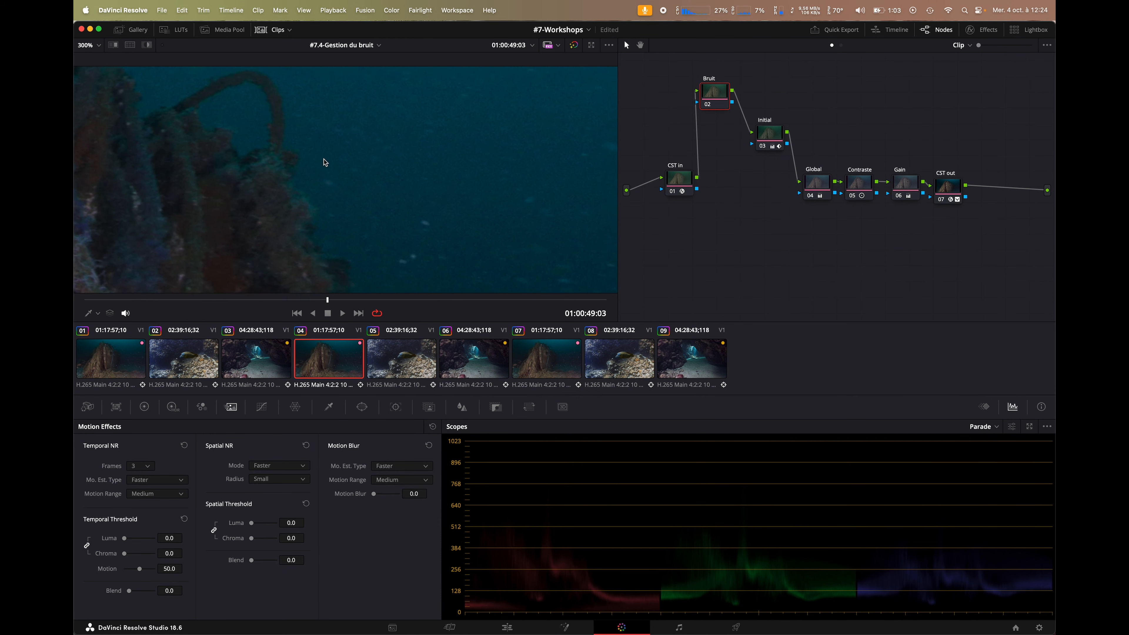
scroll(325, 162, right, 2)
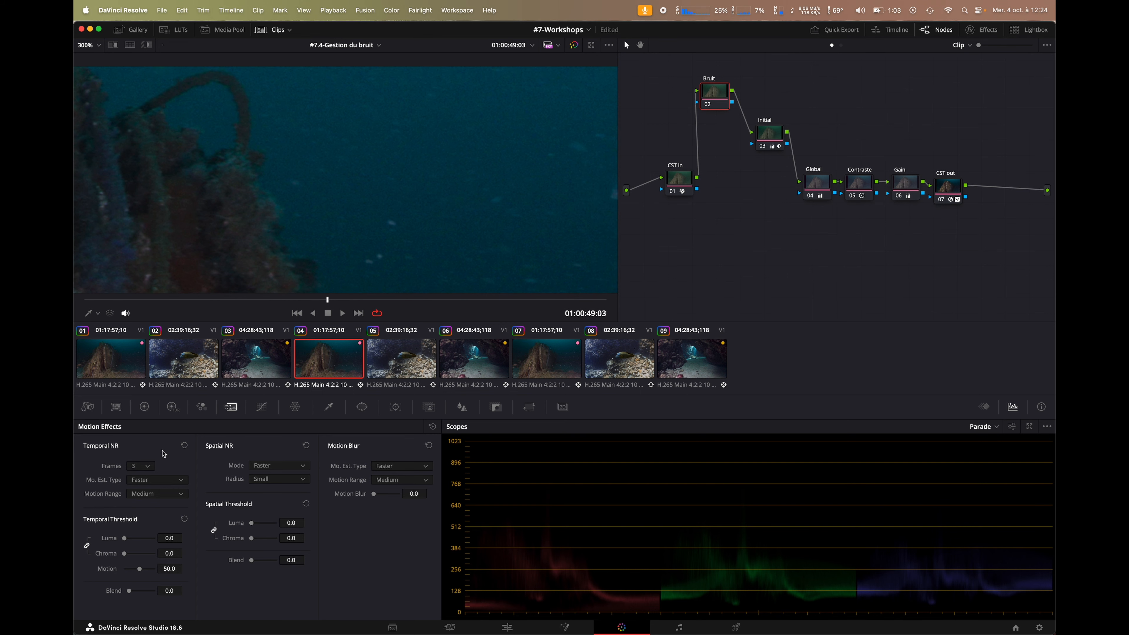
click(139, 468)
click(139, 471)
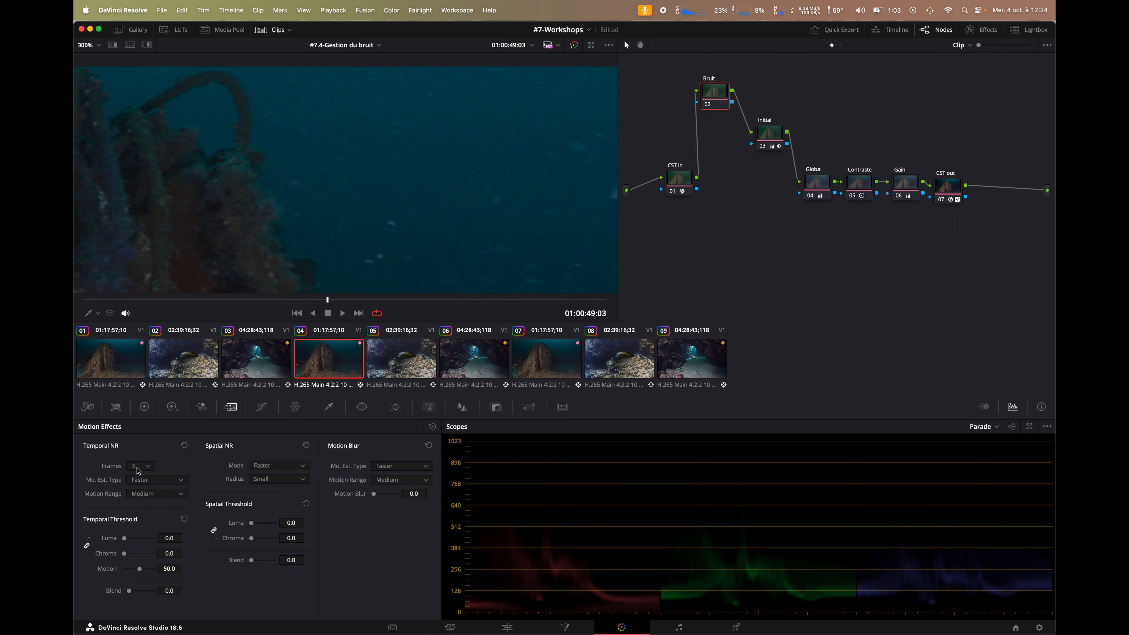
click(146, 480)
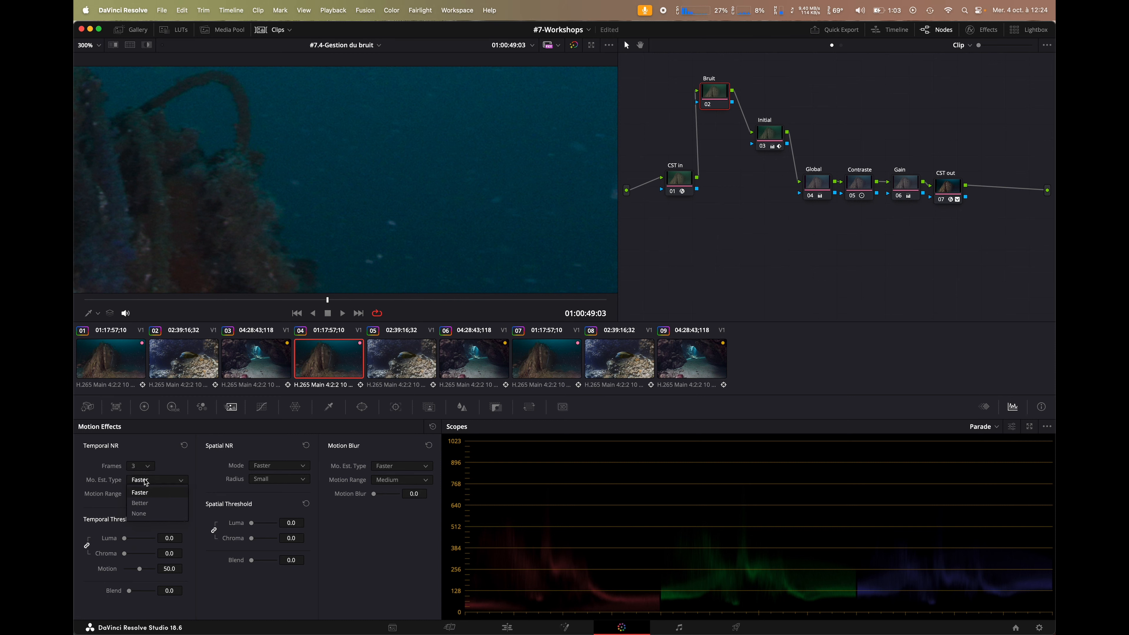
click(145, 504)
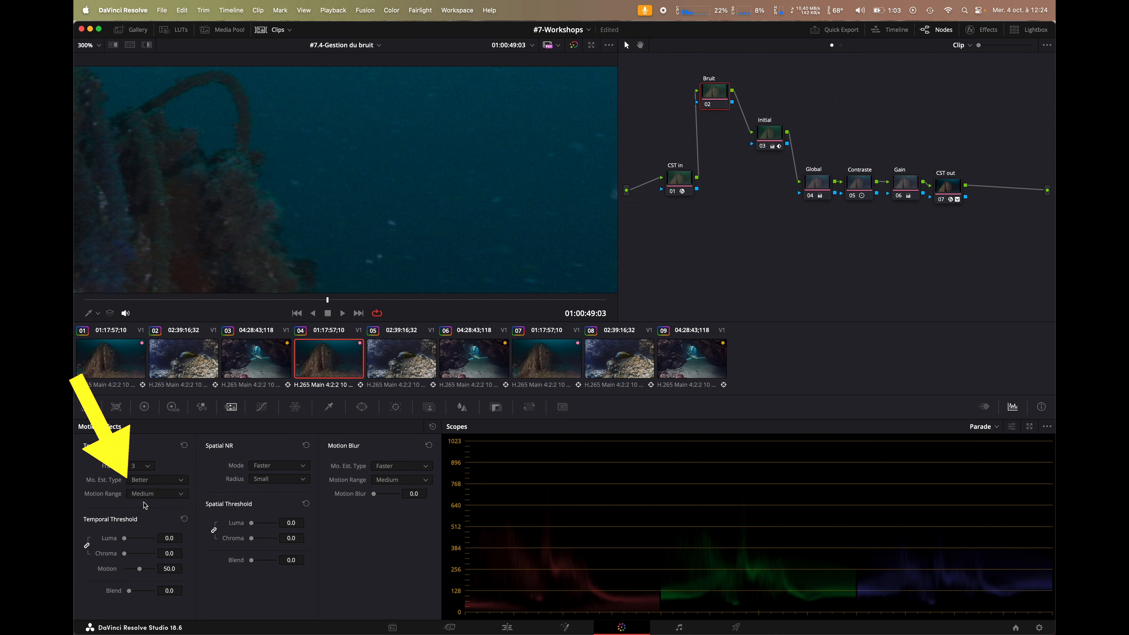
click(270, 466)
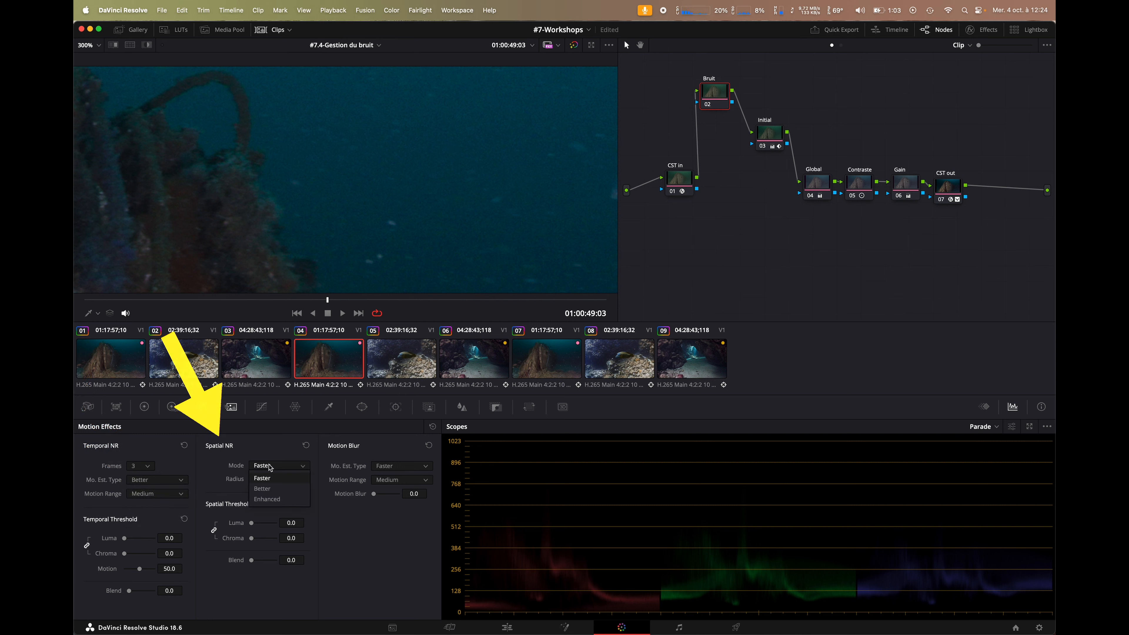
click(269, 499)
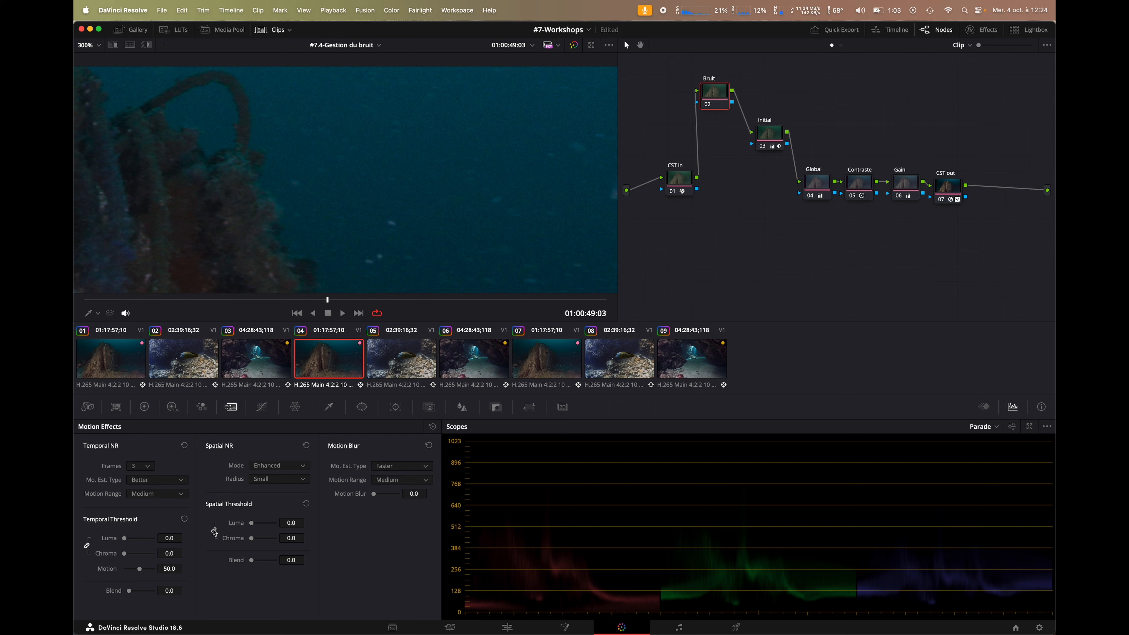
Step: Raise the linked Temporal Threshold Luma and Chroma to 9.8, and check the playback with the whole frame in view
drag(171, 538, 185, 537)
scroll(185, 537, up, 6)
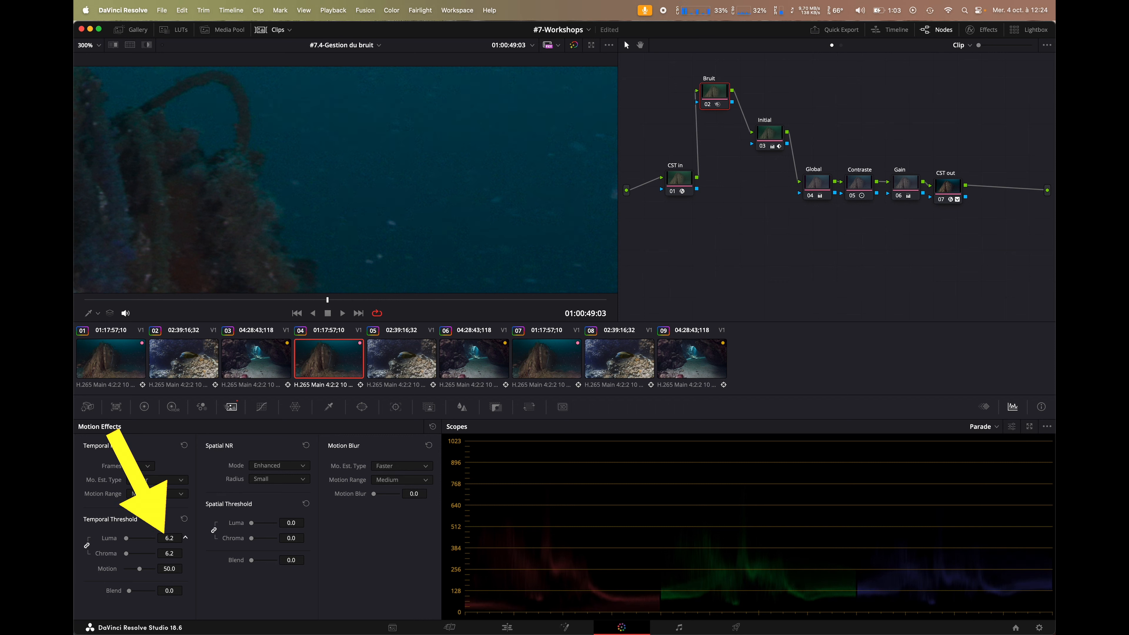
scroll(173, 540, up, 1)
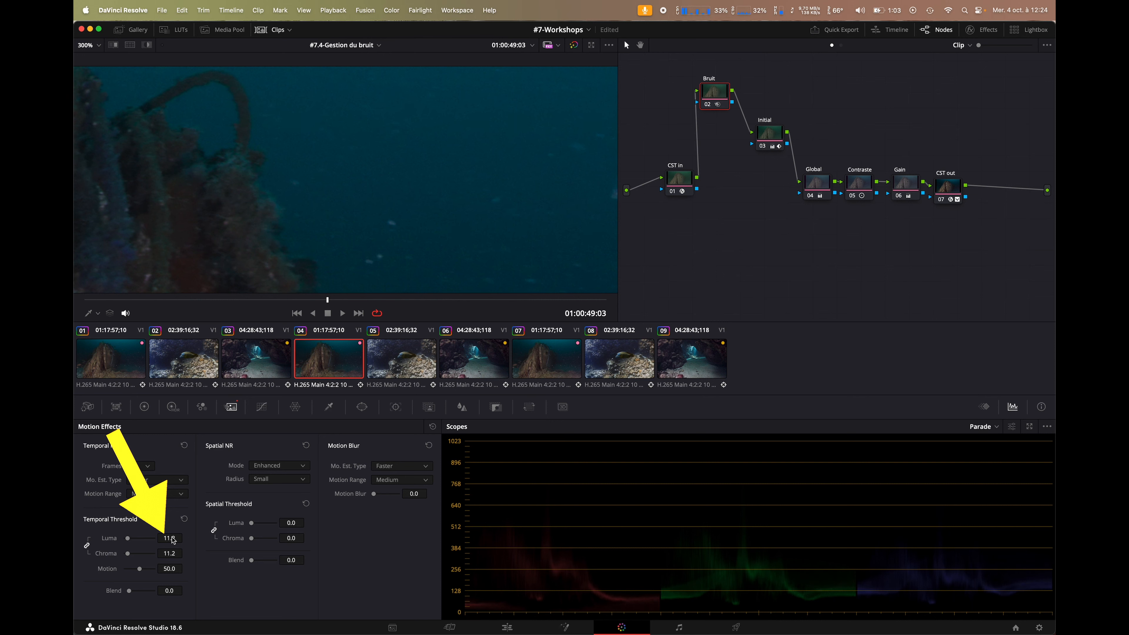
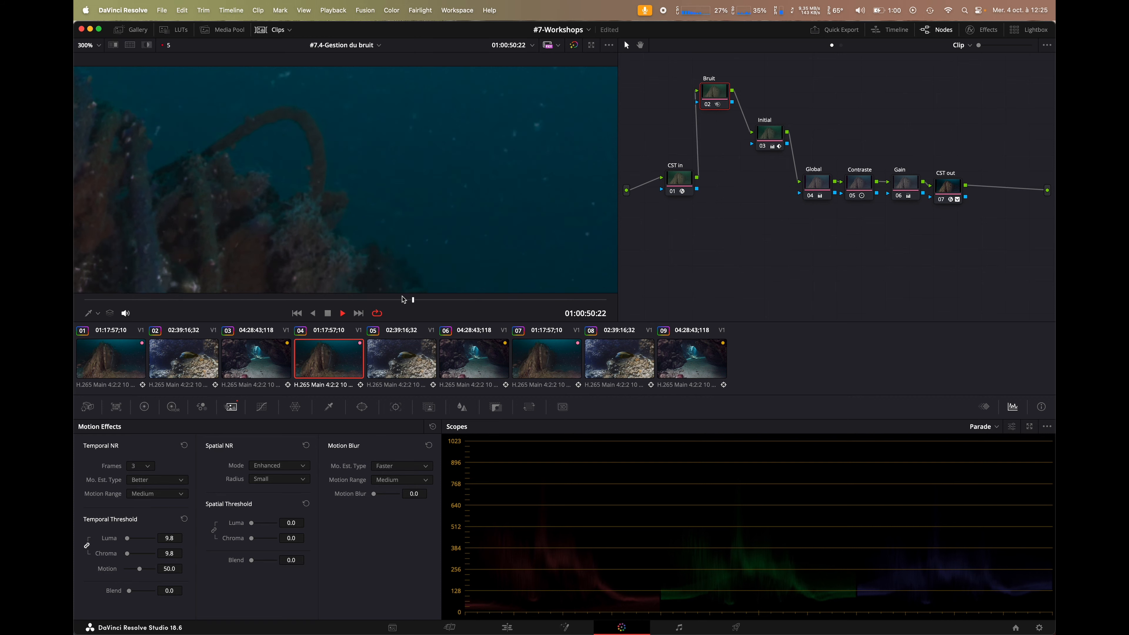
key(shift+z)
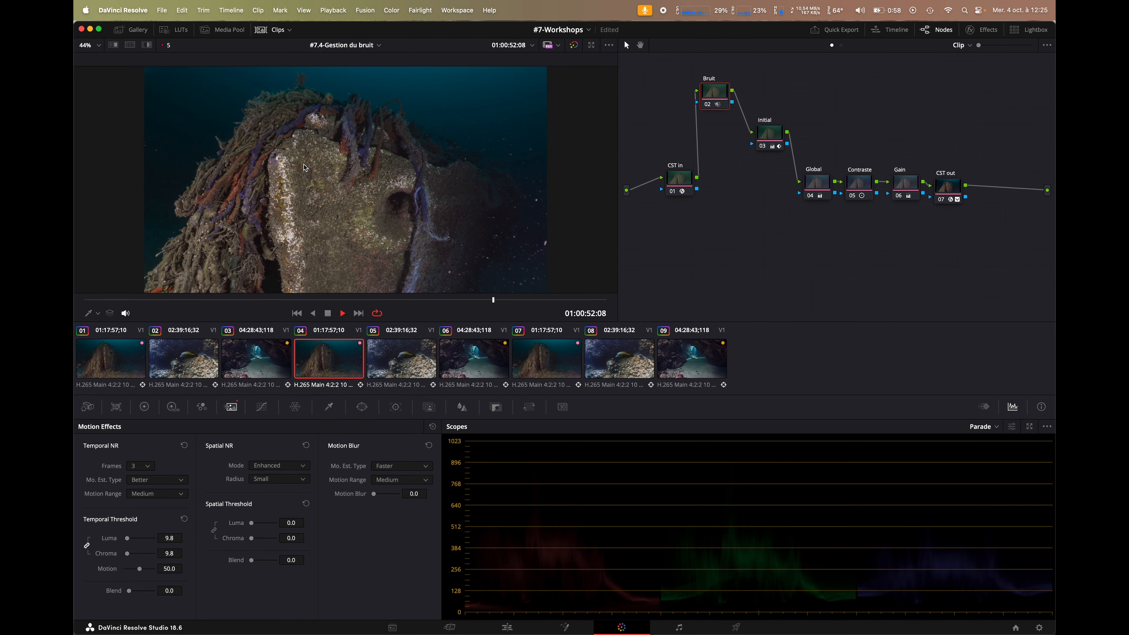
key(space)
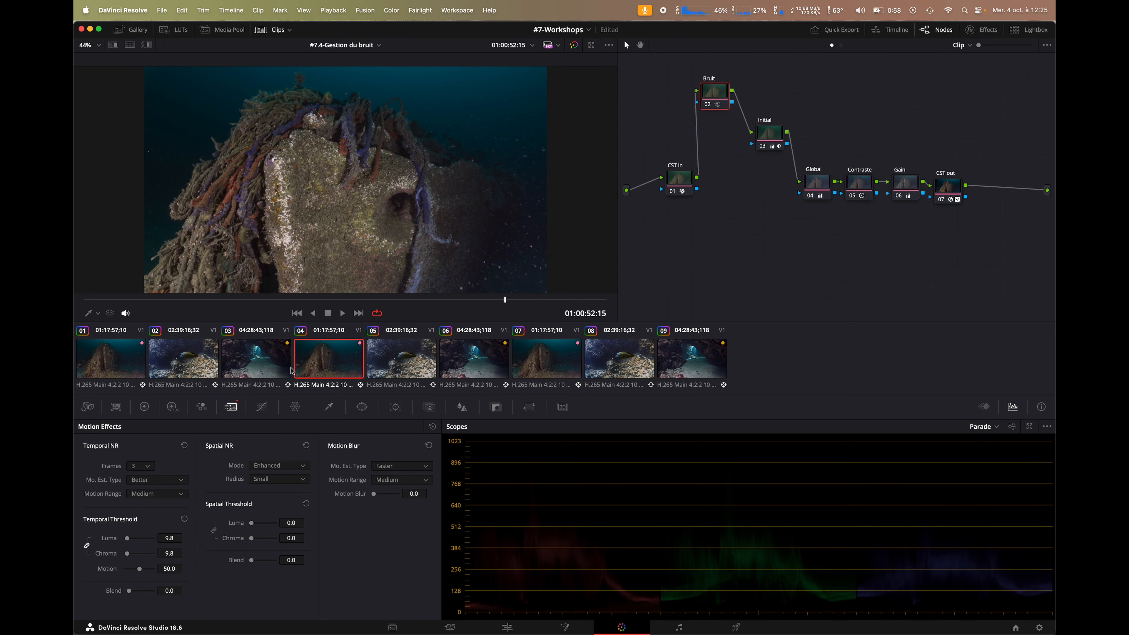
Step: Switch to clip 05 and play it at fit size and at 300% to examine the noise around the fish's head
click(402, 356)
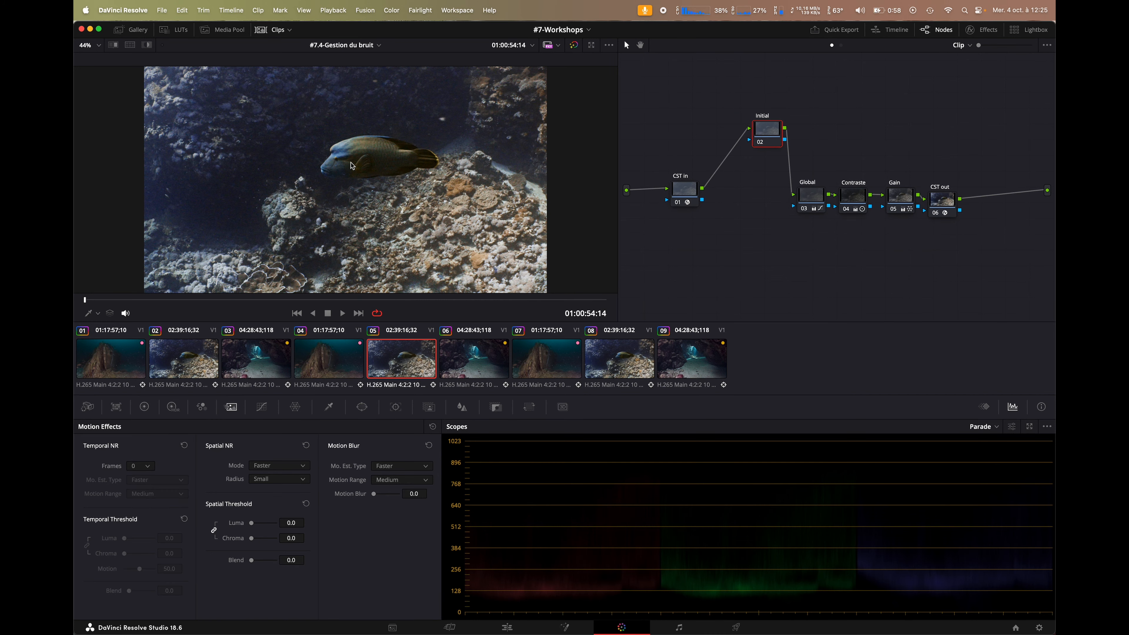
key(space)
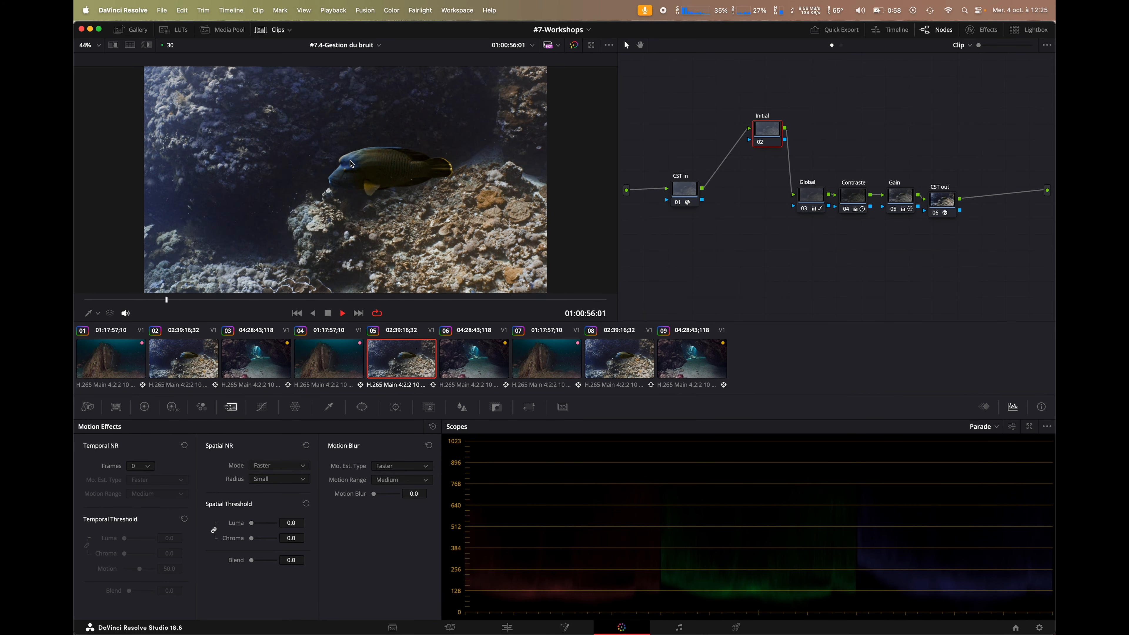
key(space)
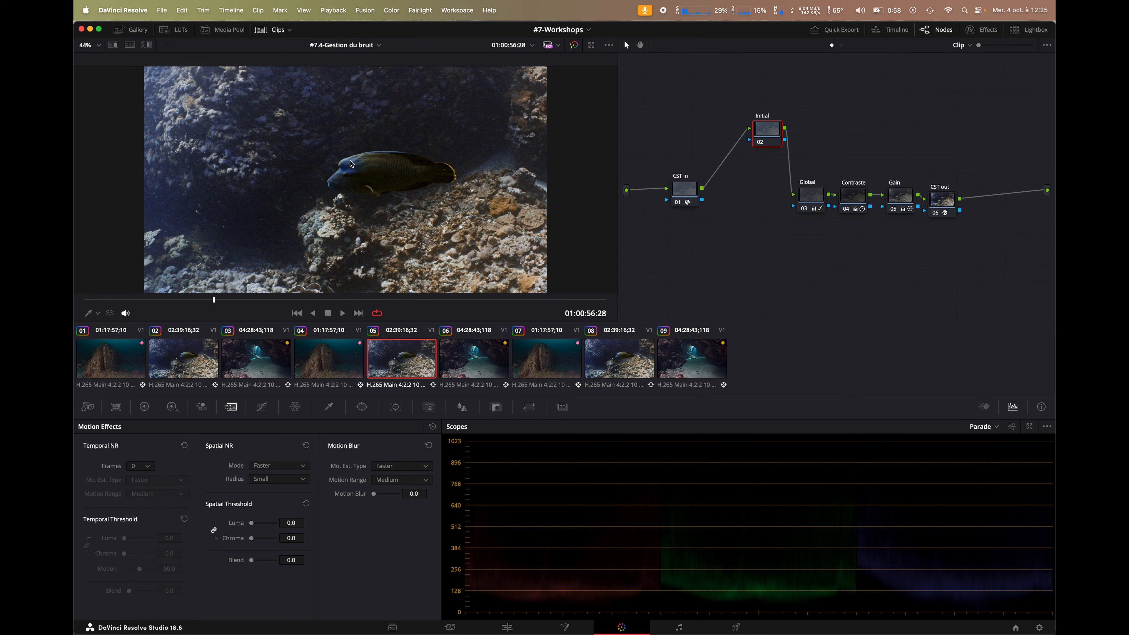
click(93, 44)
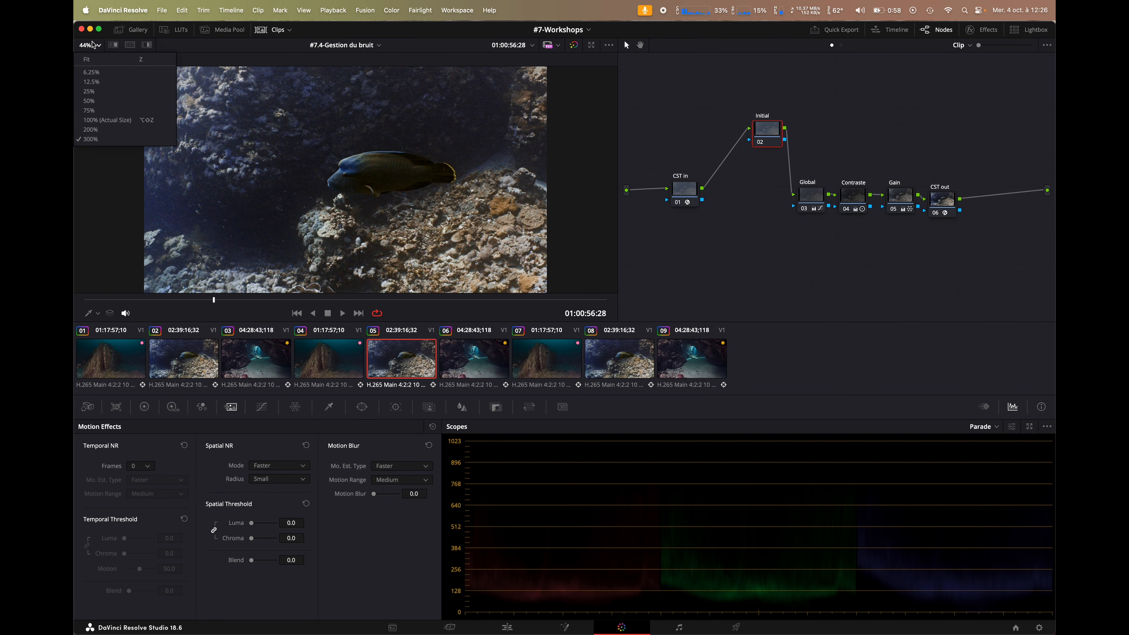
click(87, 138)
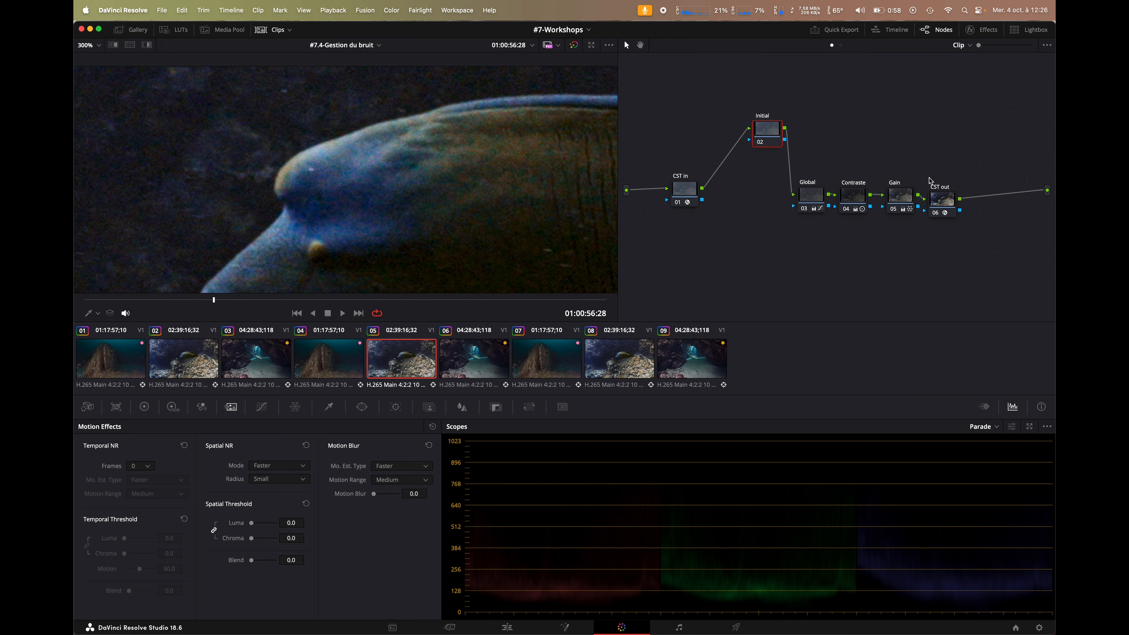
key(space)
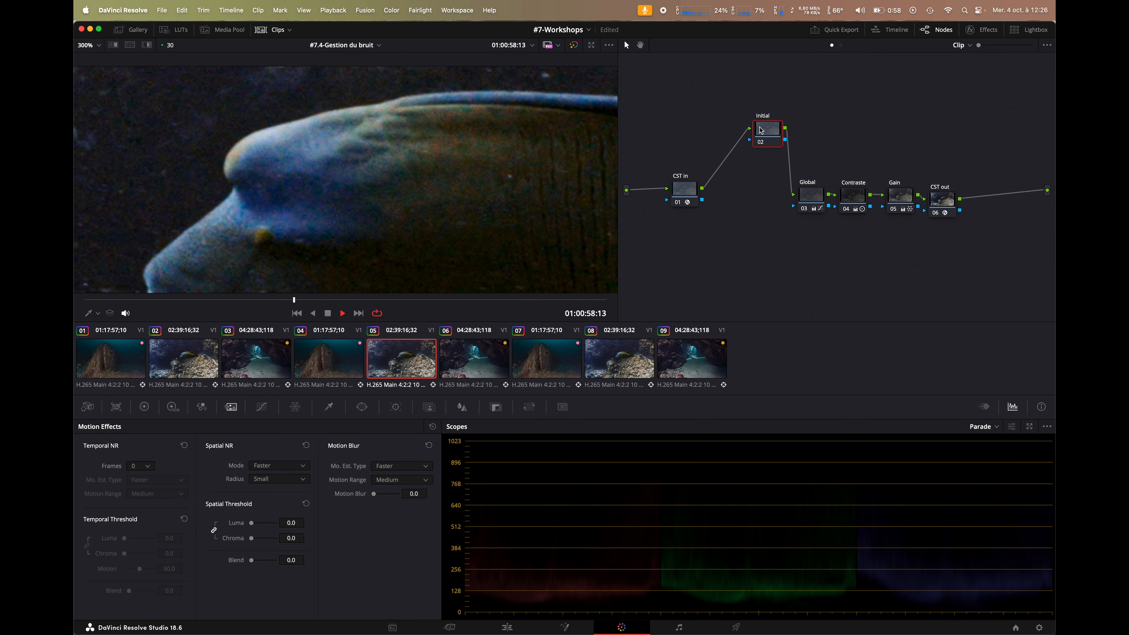
key(space)
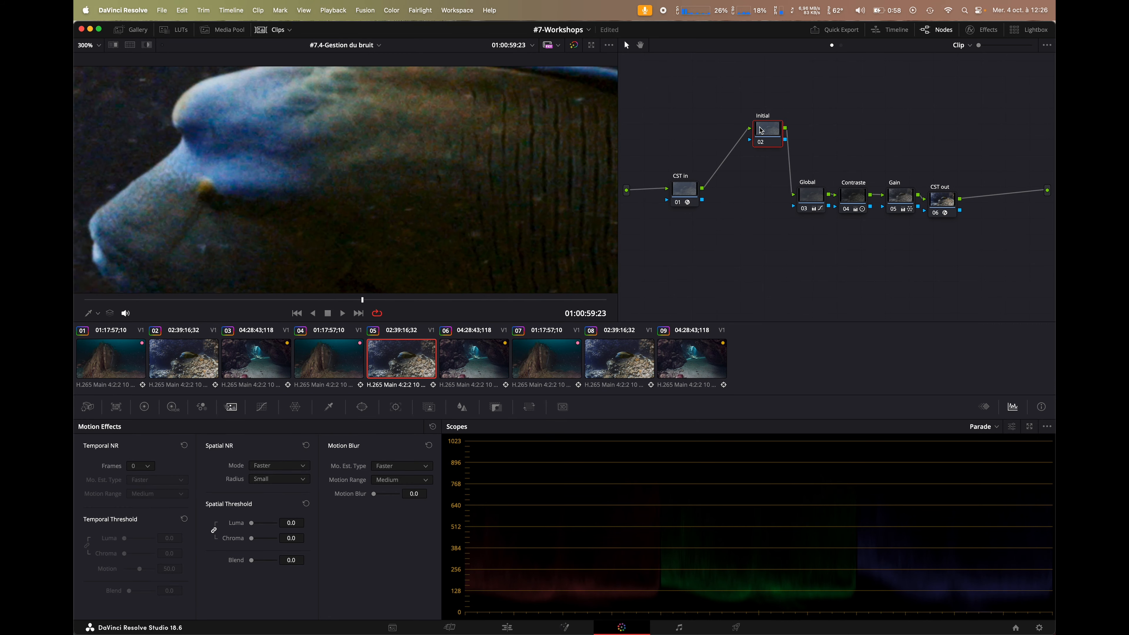
key(Left)
key(Left)
click(197, 301)
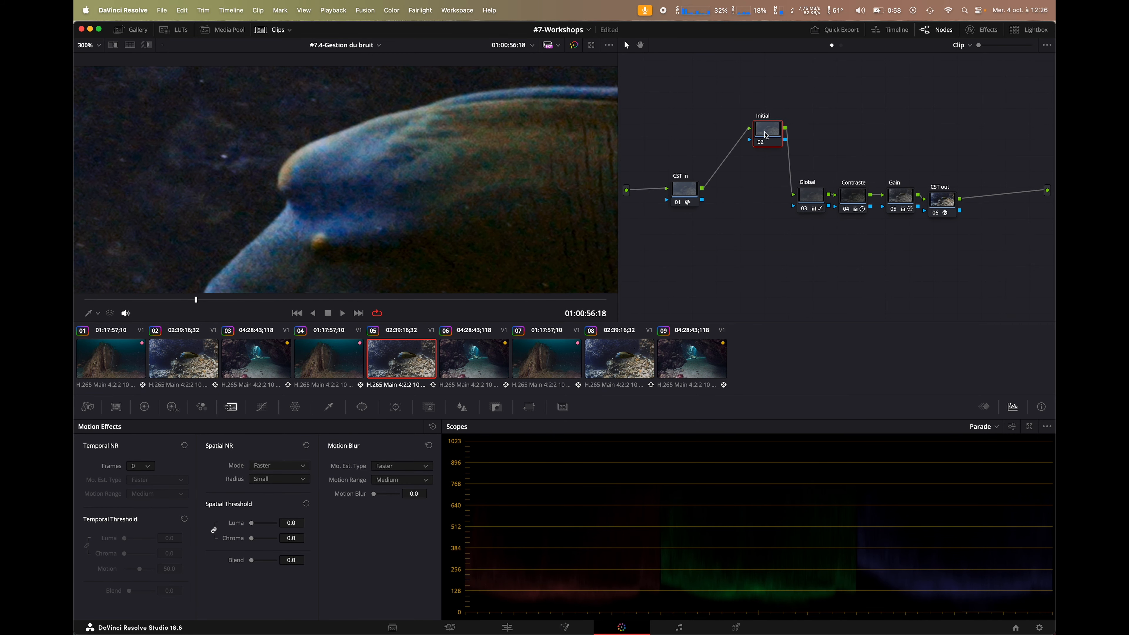
Step: Add a serial node before Initial, place it above CST in, and label it "Bruit"
right_click(766, 136)
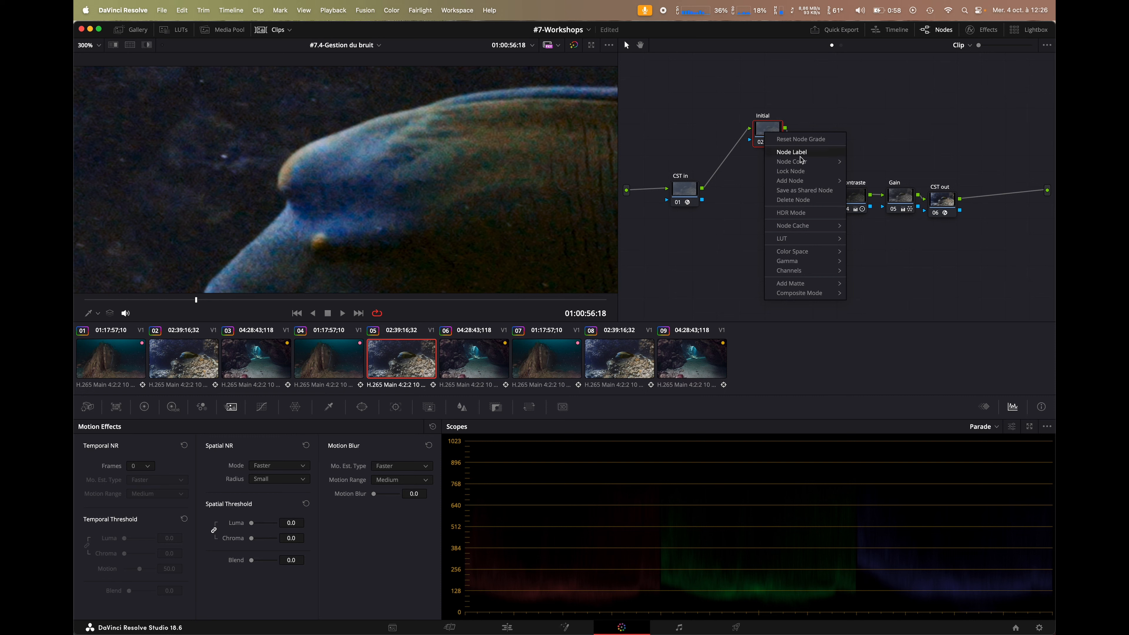
mouse_move(840, 181)
click(879, 190)
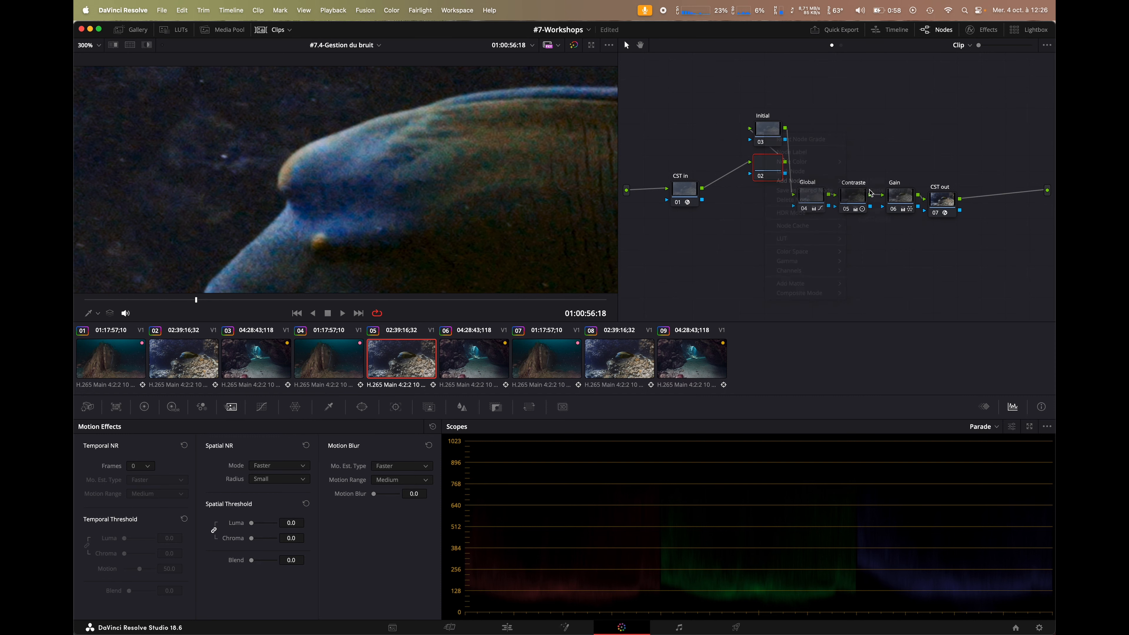
drag(757, 172, 714, 103)
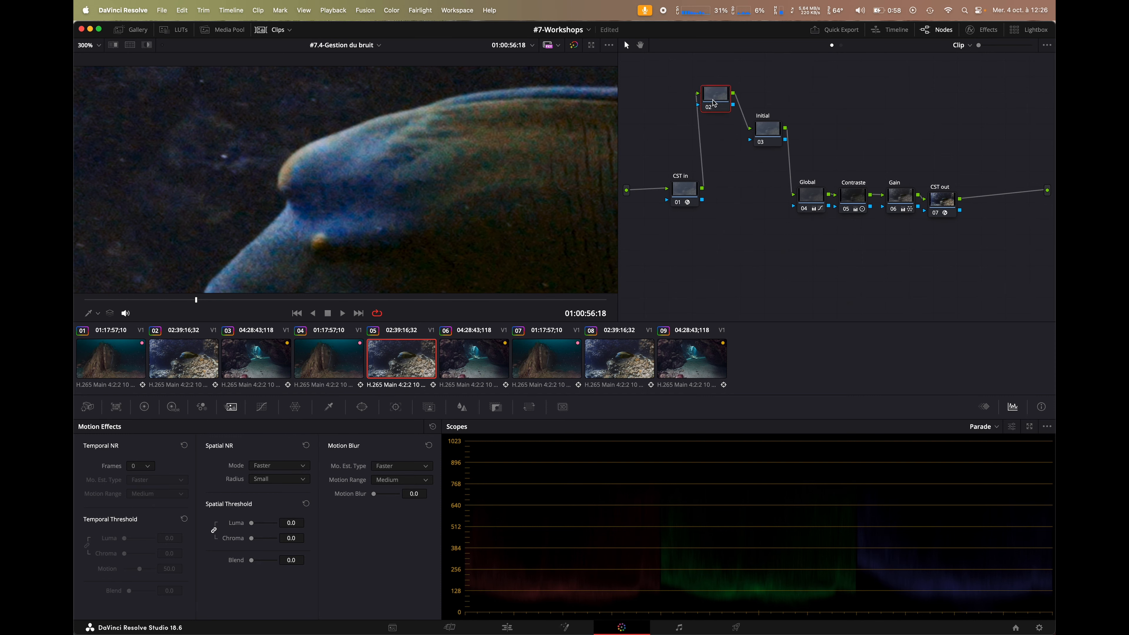
right_click(714, 104)
click(732, 121)
drag(722, 93, 723, 102)
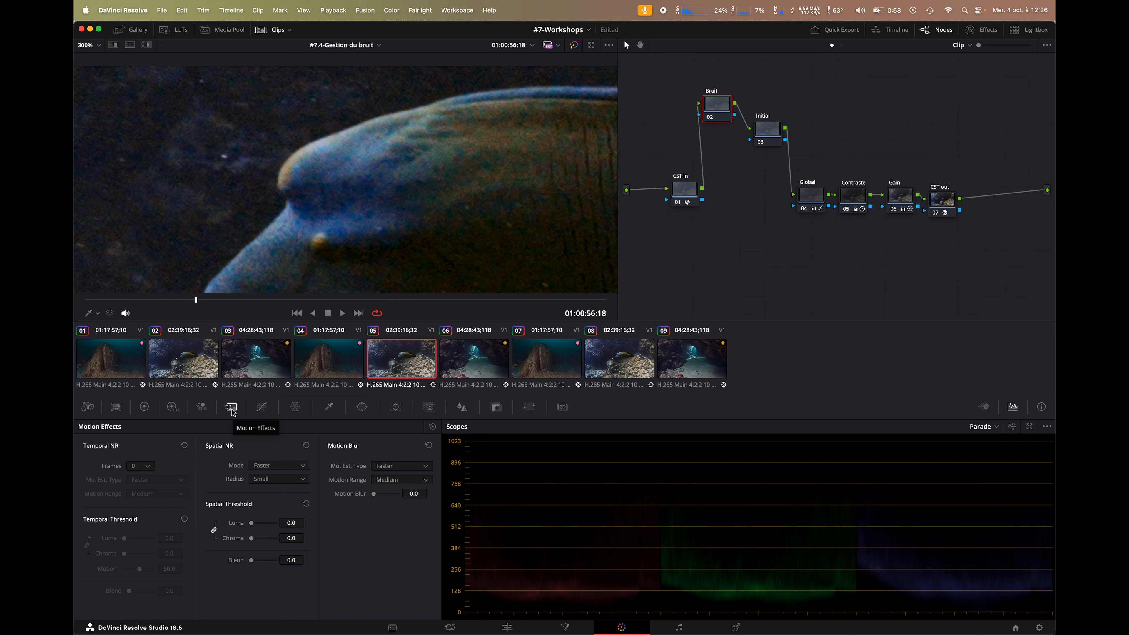
Step: Set Temporal NR to 3 frames with Better motion estimation, and set the Spatial NR mode to Enhanced
click(140, 467)
click(138, 508)
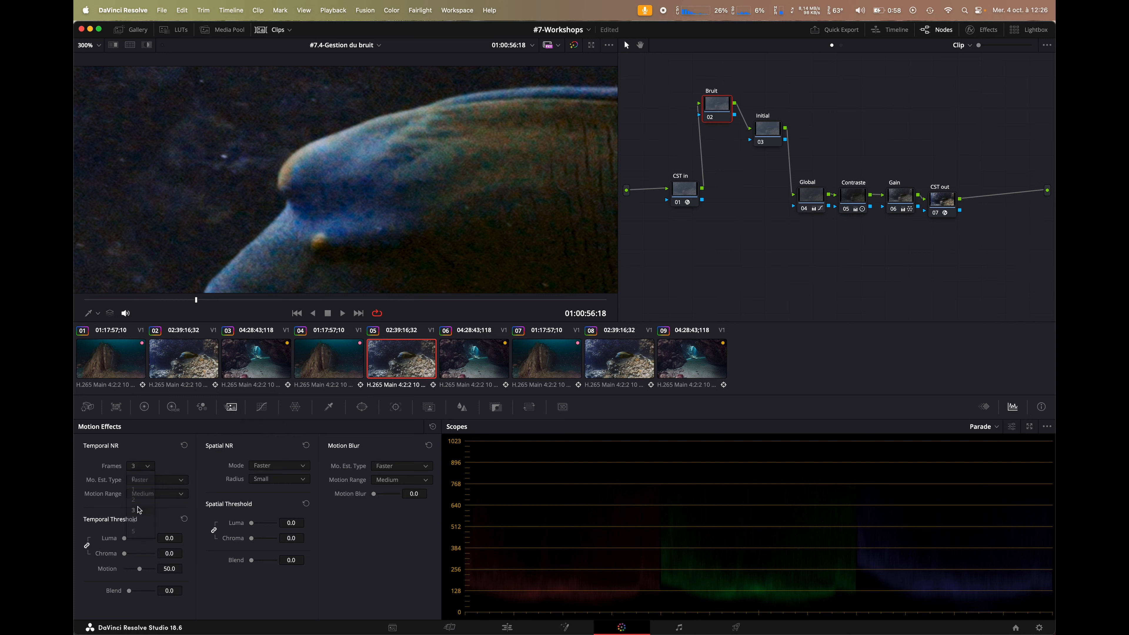
click(158, 480)
click(151, 507)
click(276, 466)
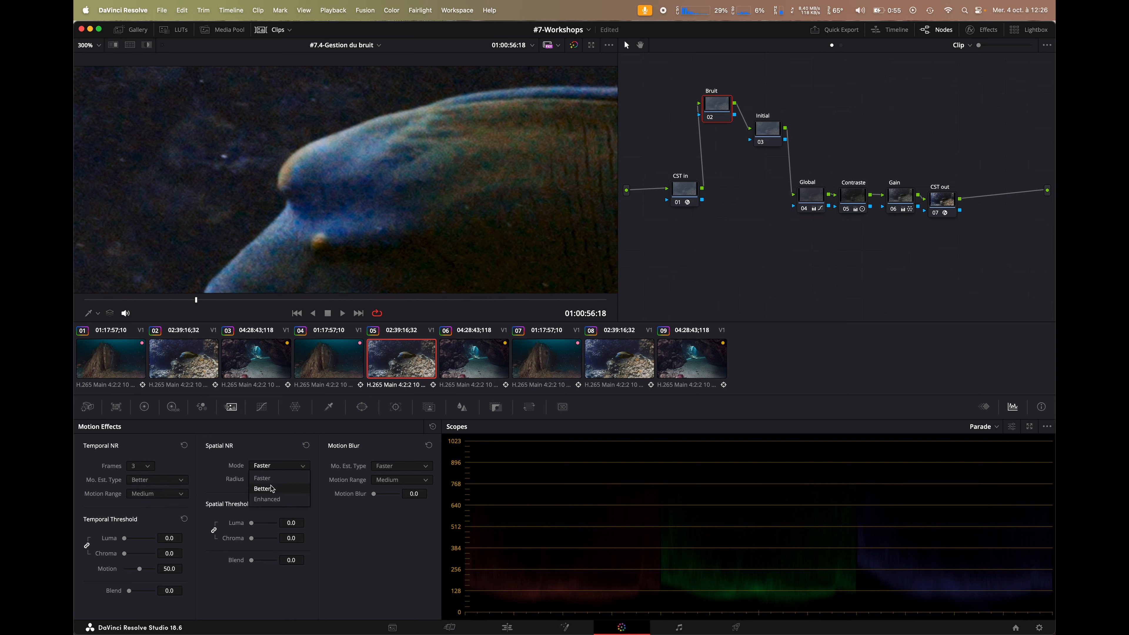
click(269, 499)
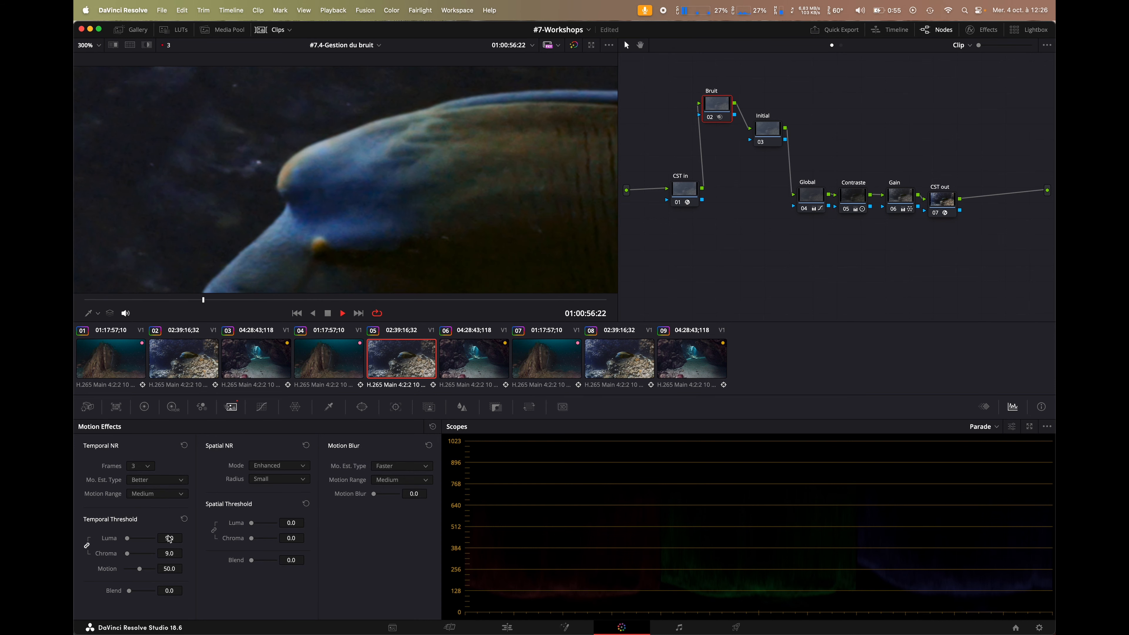
Step: Try the linked Temporal Threshold Luma and Chroma at 14.2, and settle them at 9.4
key(space)
drag(170, 538, 186, 537)
key(space)
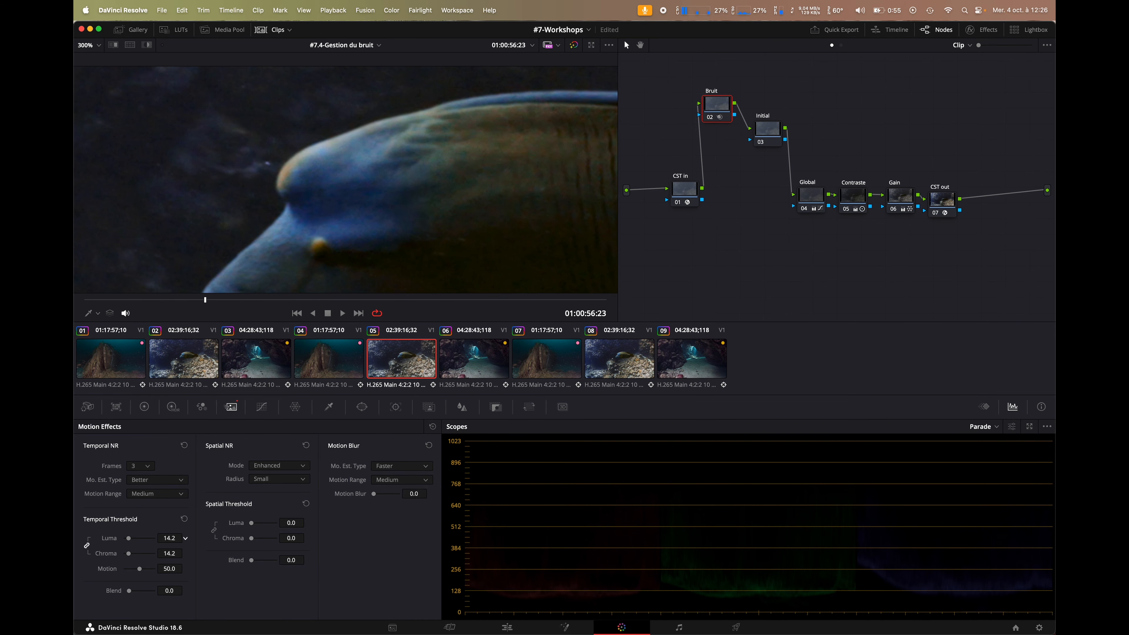
drag(169, 537, 154, 538)
Step: Try a Spatial Threshold Luma of 15.6, return it to 0.0, and set the spatial Chroma threshold to 8.0
click(289, 523)
drag(287, 538, 288, 538)
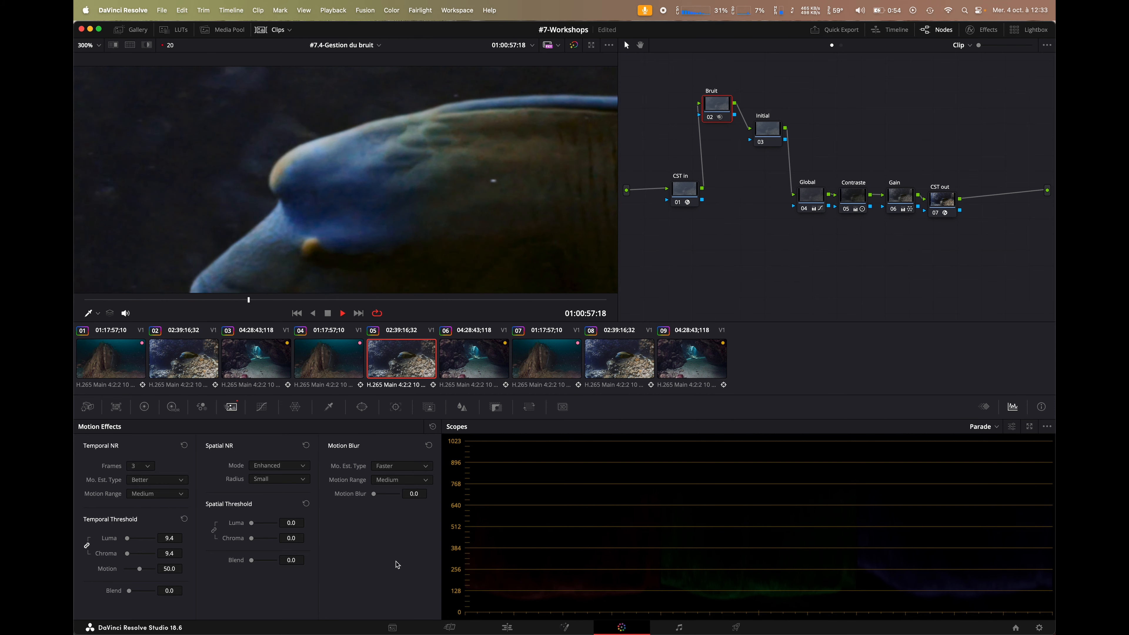
key(space)
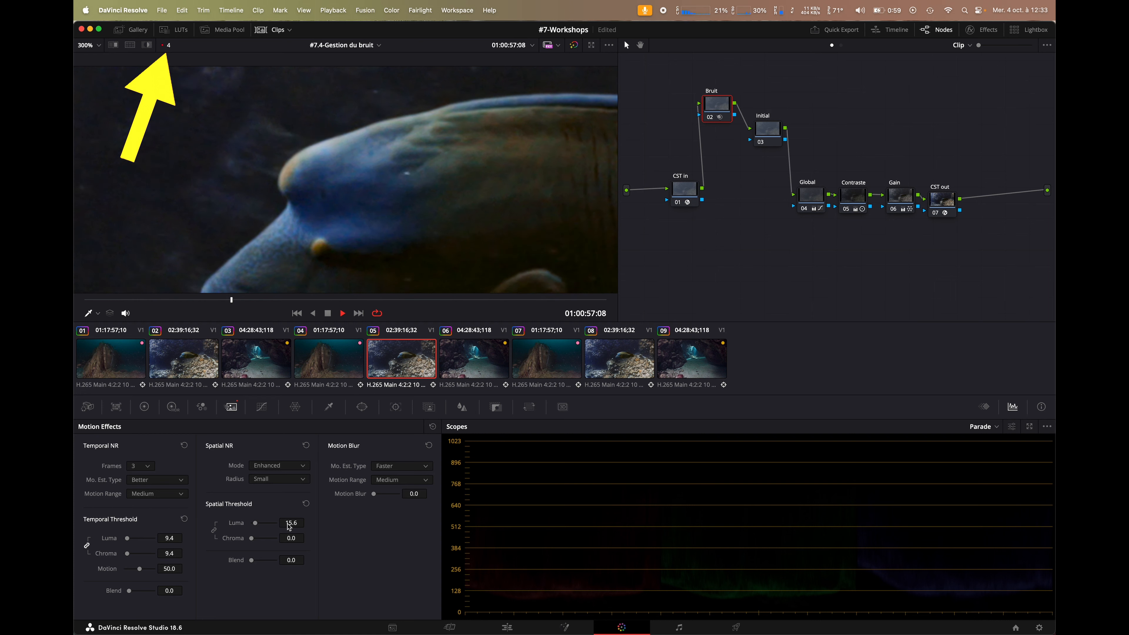
key(space)
drag(288, 523, 263, 523)
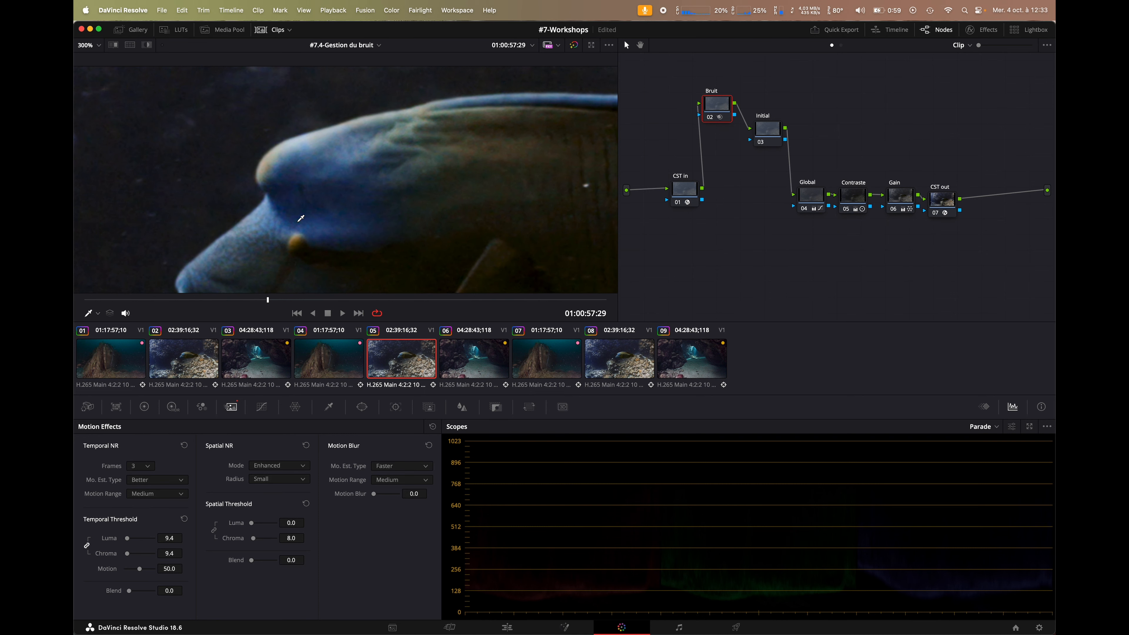
key(shift+z)
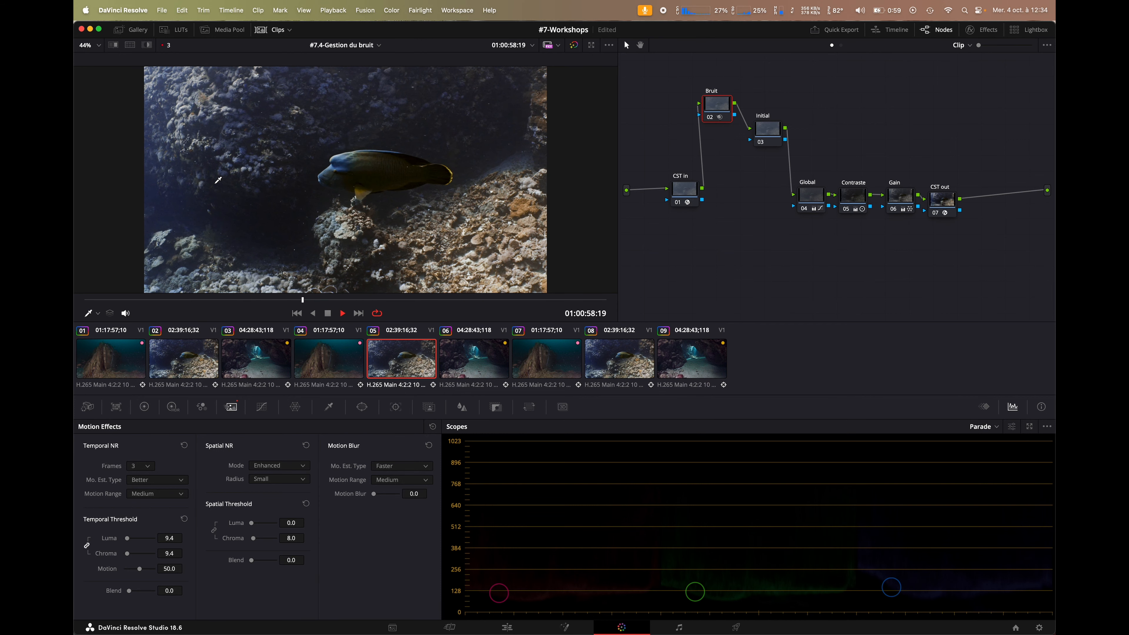
Step: Set the Bruit node's cache to On and enable the Smart render cache
key(space)
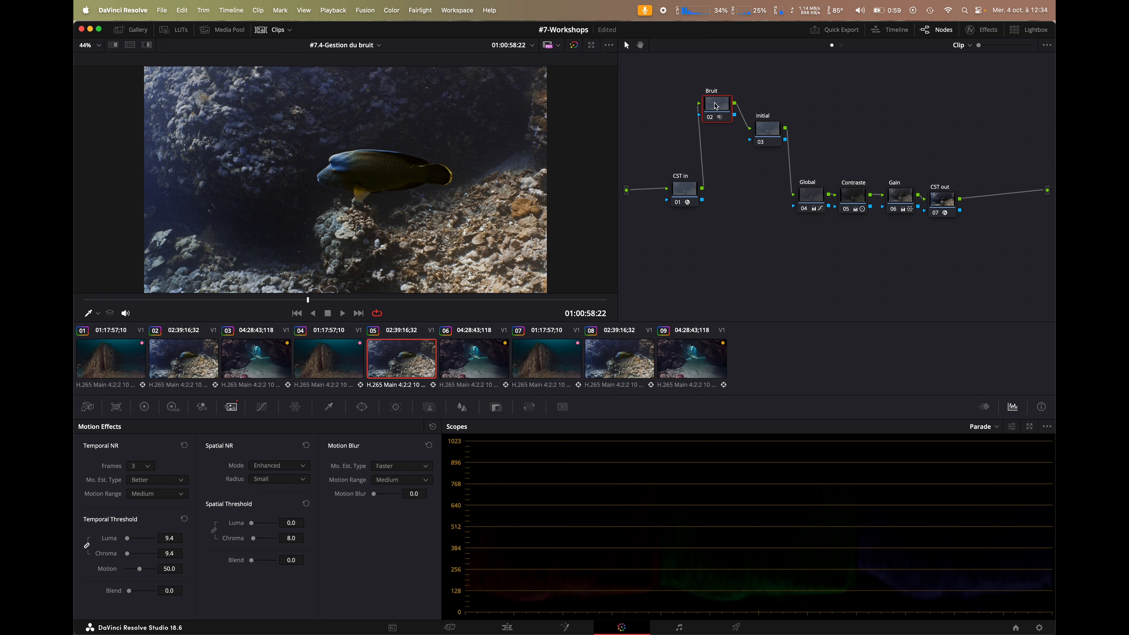
right_click(715, 106)
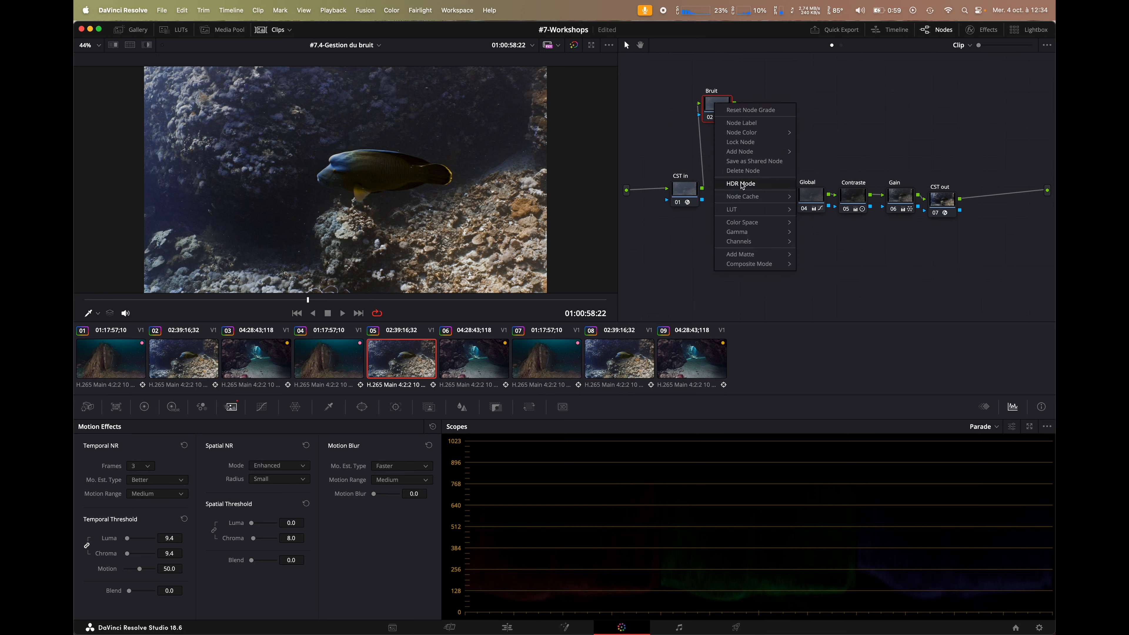
mouse_move(744, 197)
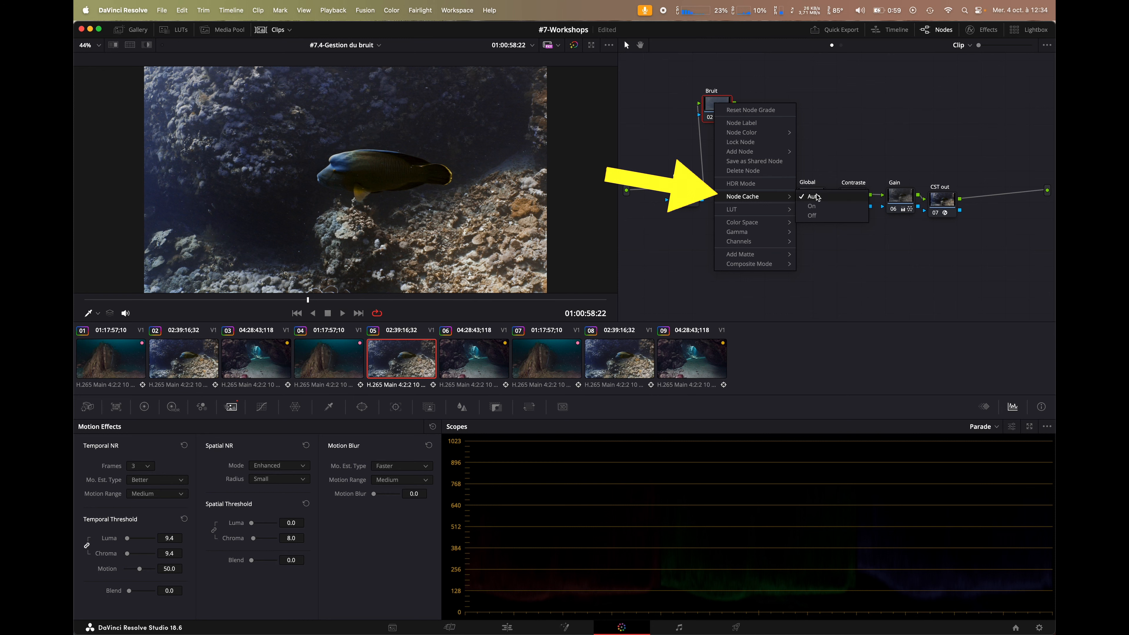
click(816, 207)
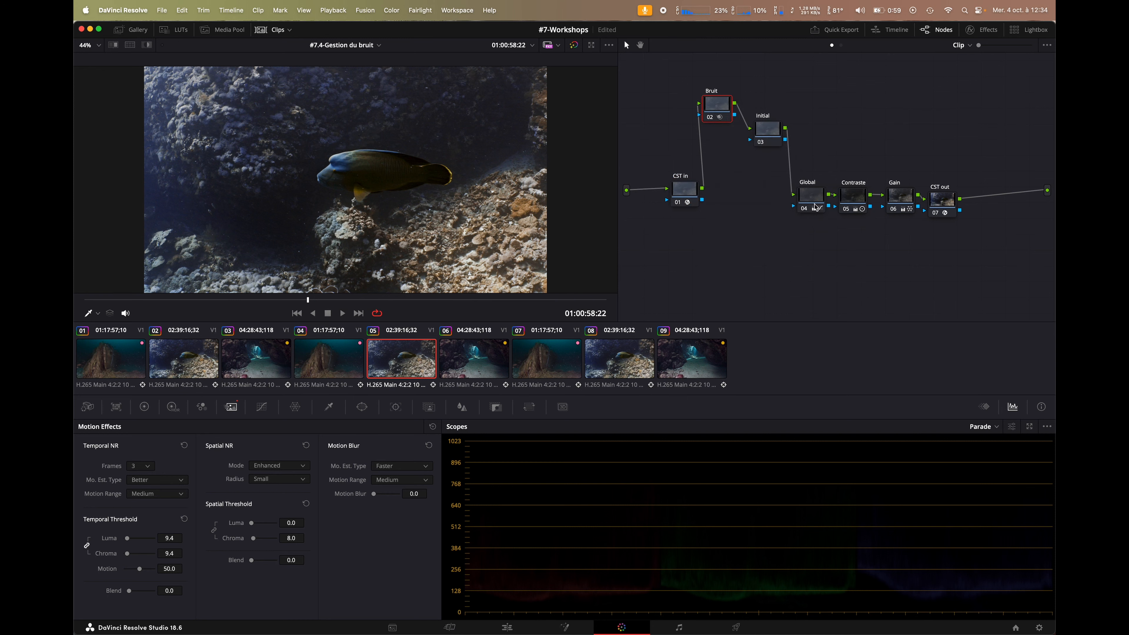
click(343, 10)
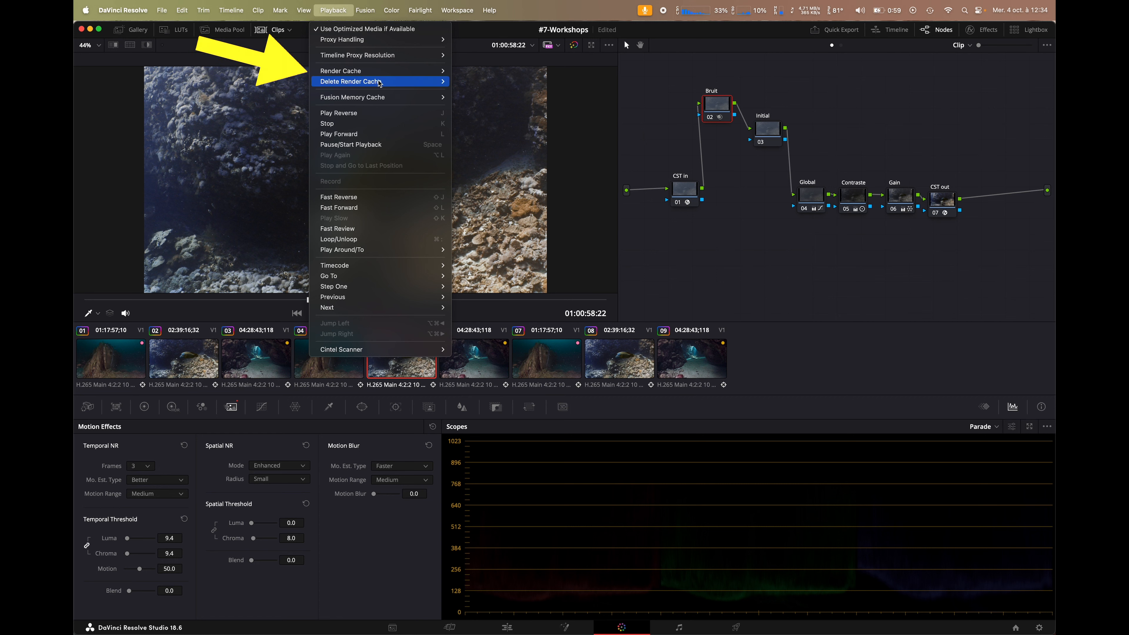
mouse_move(389, 75)
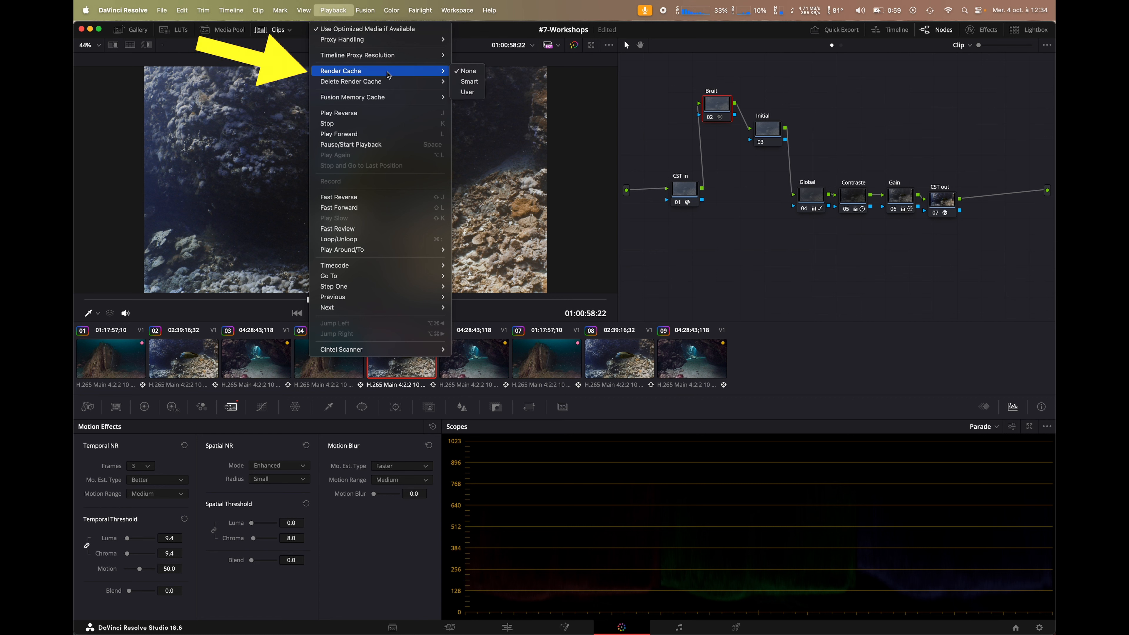
click(470, 81)
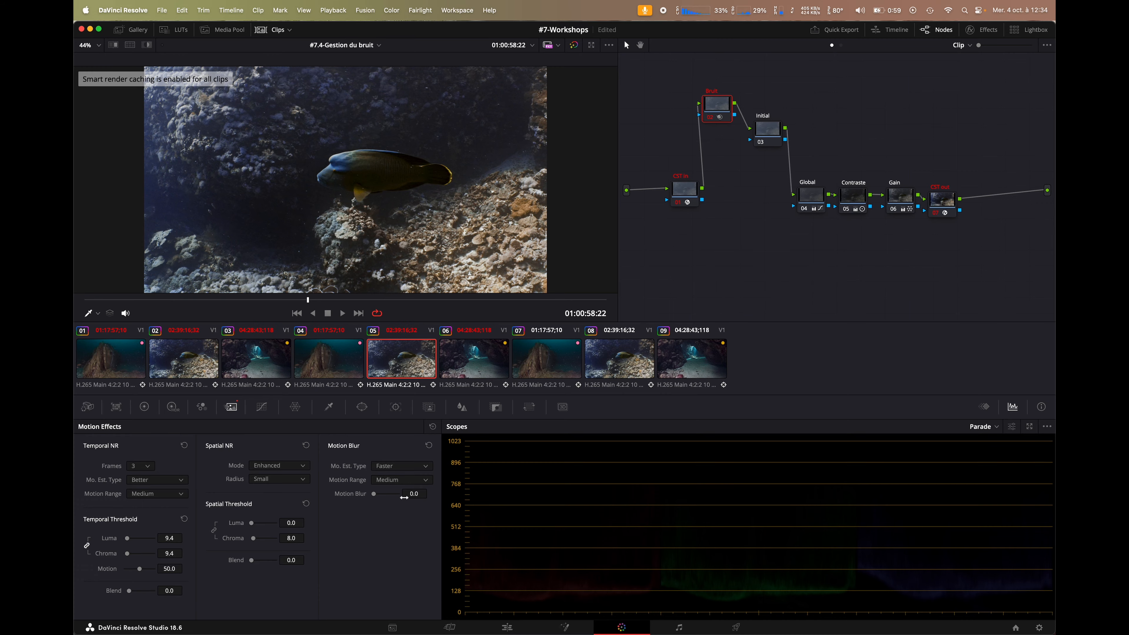
Step: Play the cached C0814.MP4 clip from its start on the Edit page, and inspect its noise at 300% viewer zoom
click(506, 627)
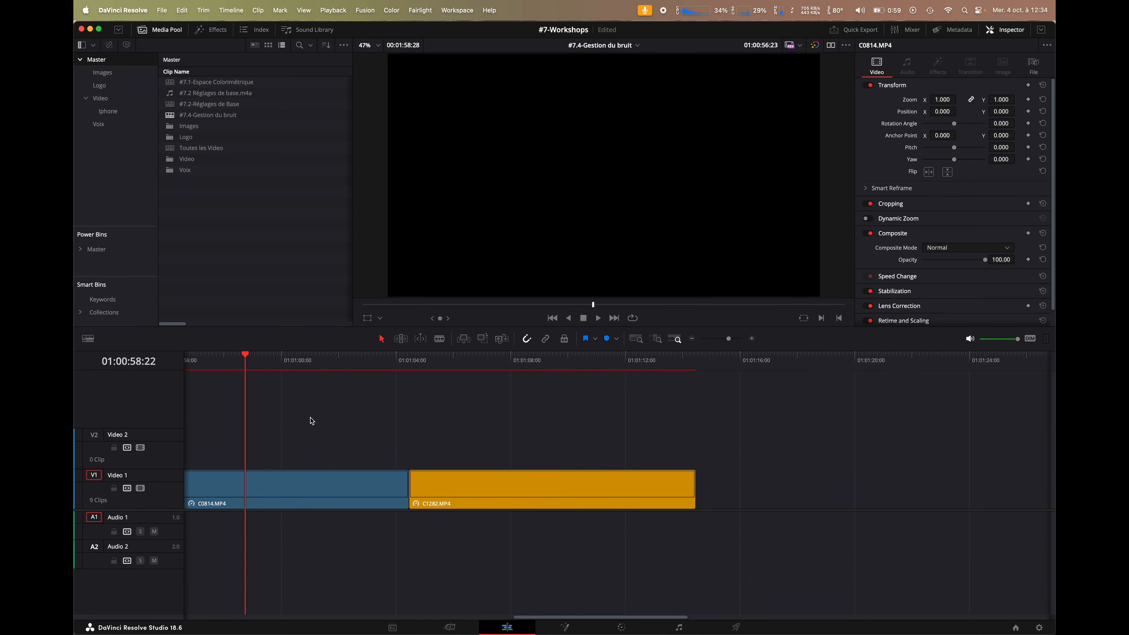
scroll(296, 404, left, 5)
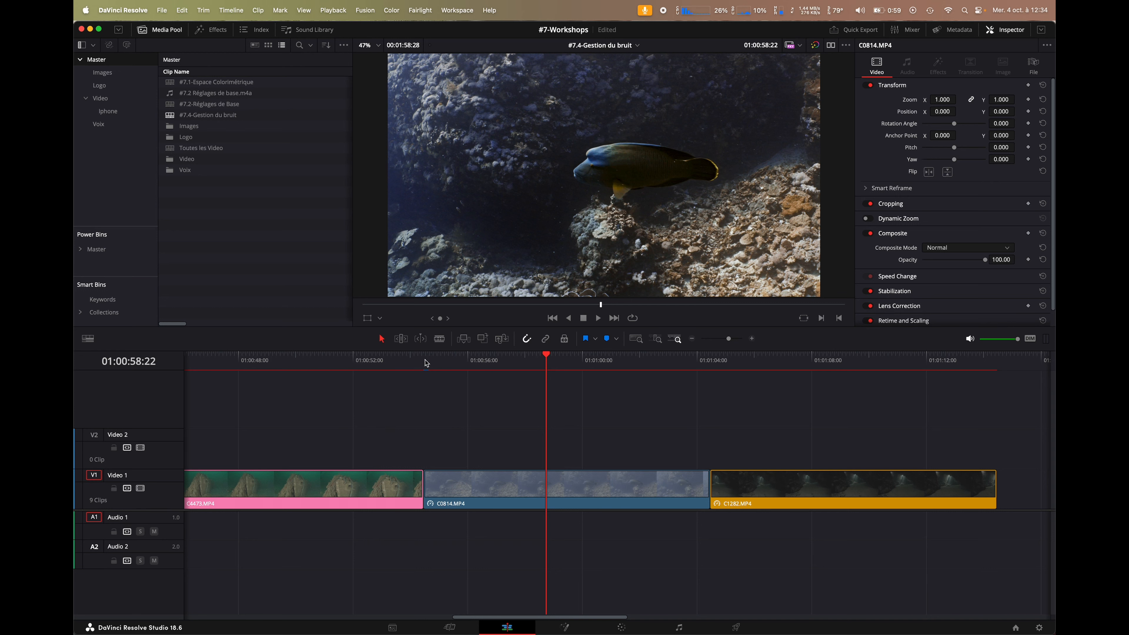
click(425, 361)
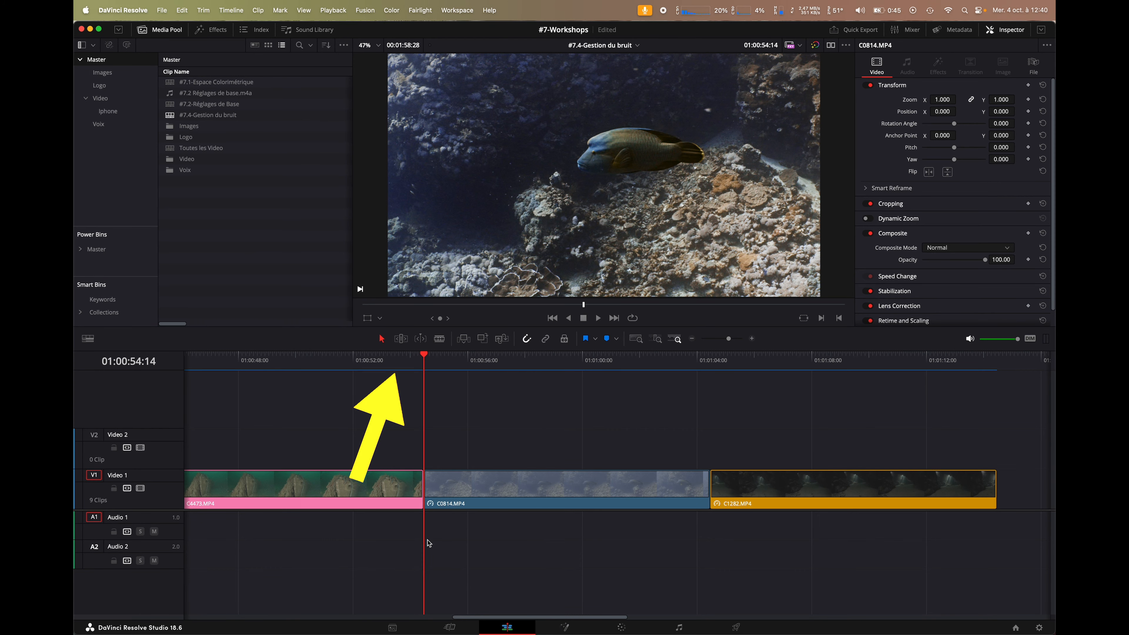
key(space)
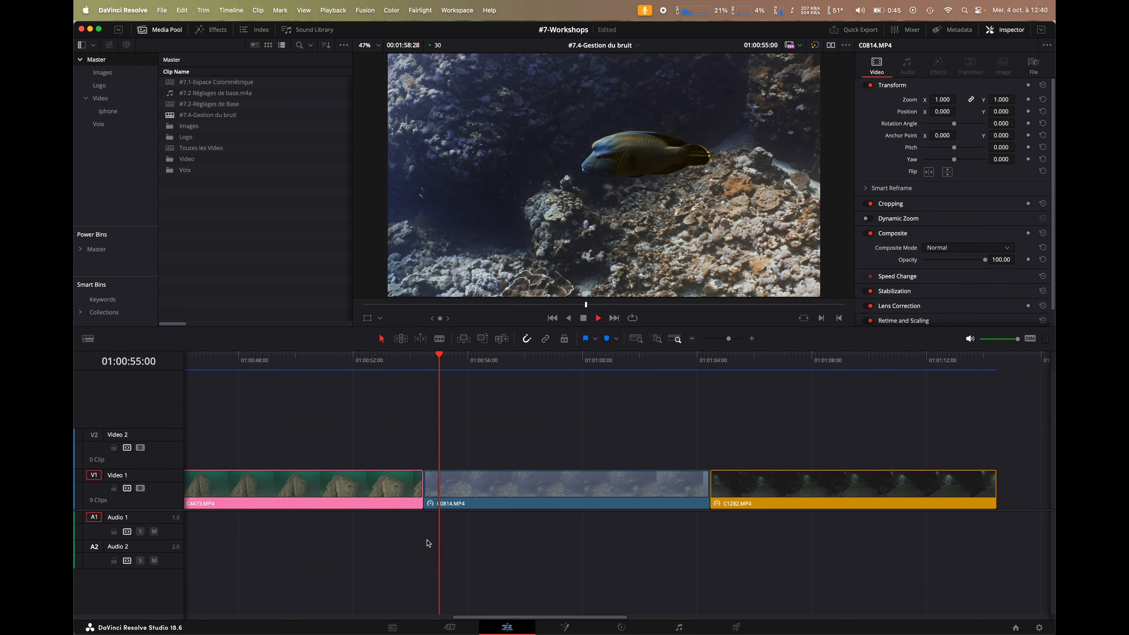
key(space)
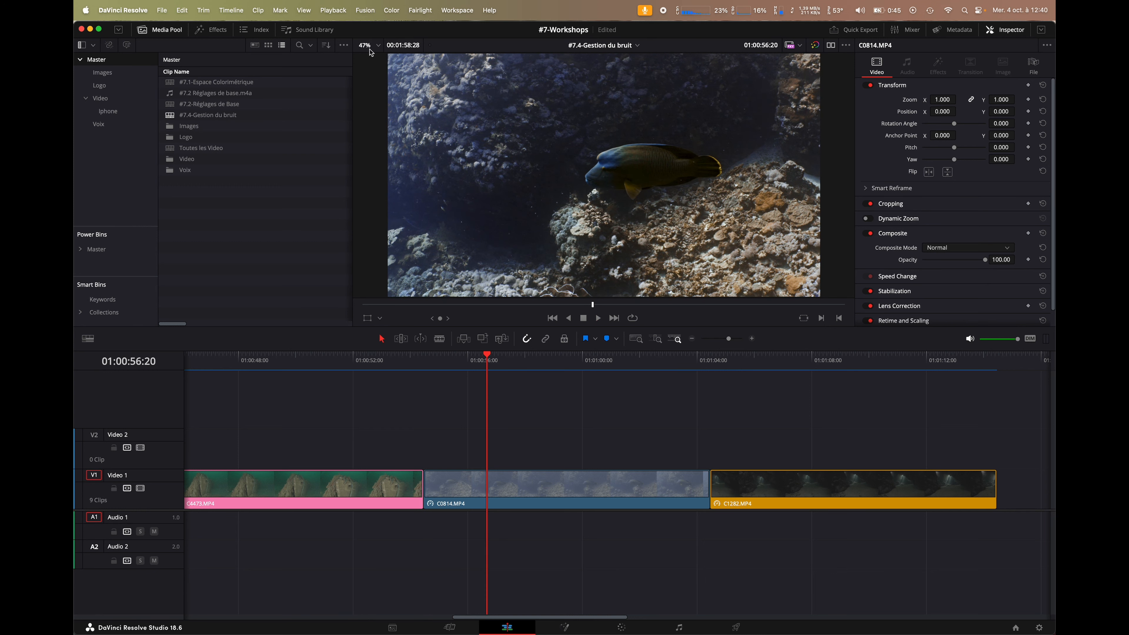
click(378, 46)
click(373, 140)
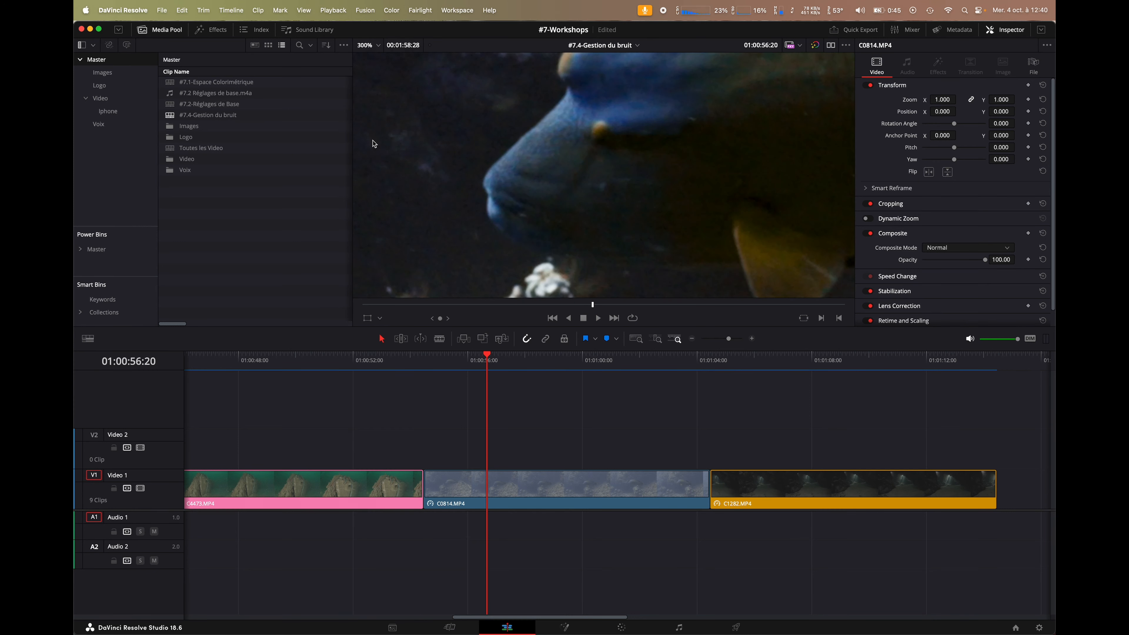
key(space)
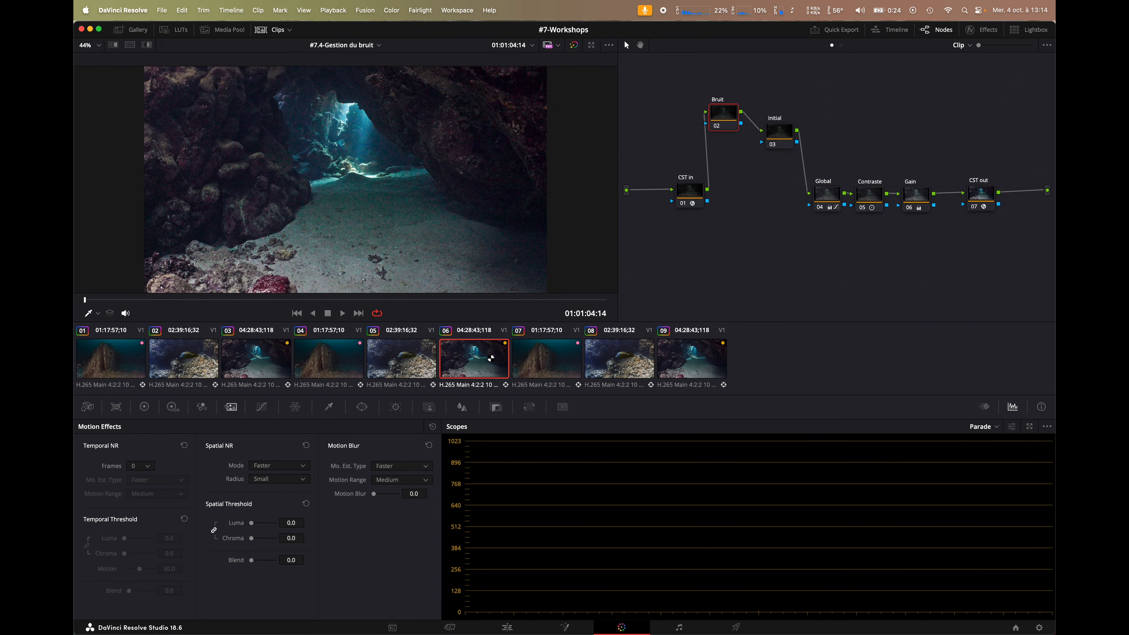
Step: Play cave clip 06 at normal size and at 200% zoom to examine the noise in the blue water
key(space)
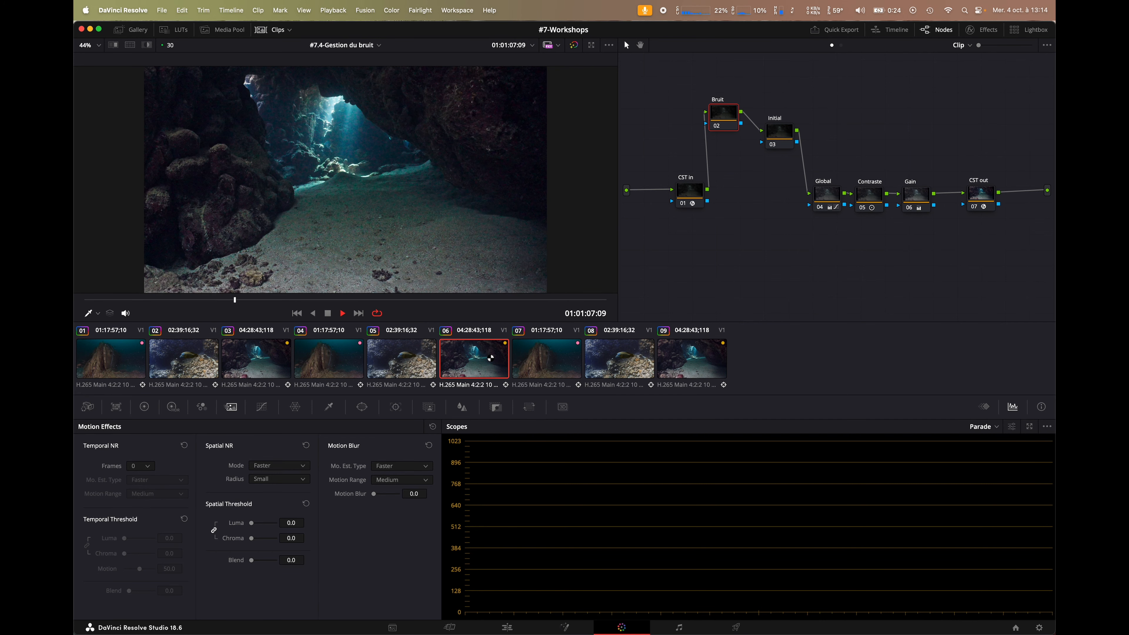
key(space)
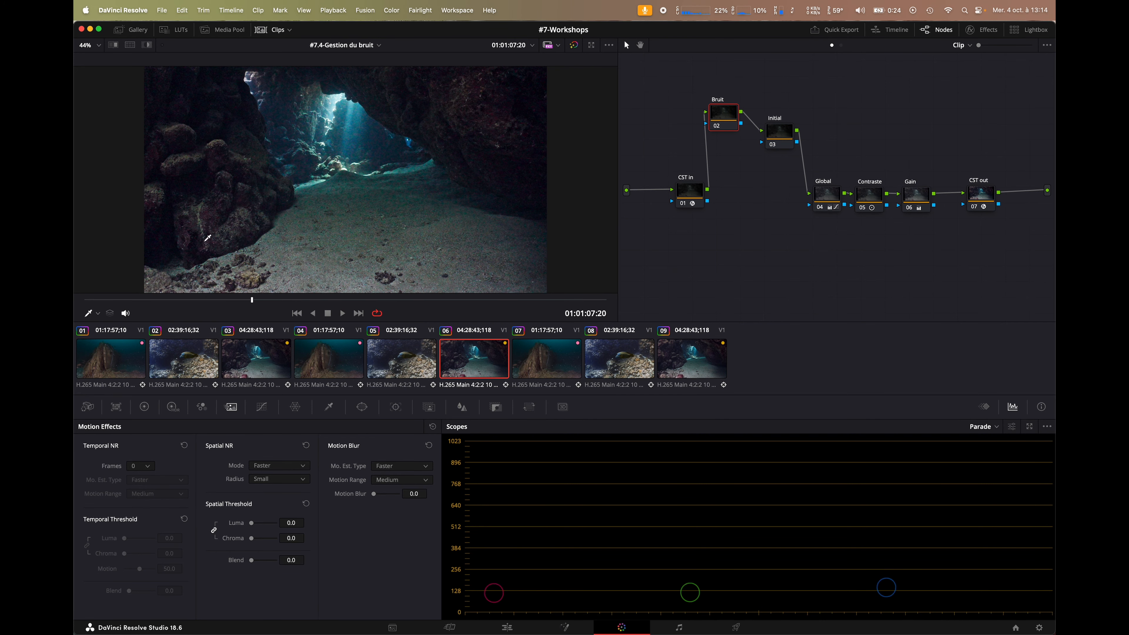
click(98, 45)
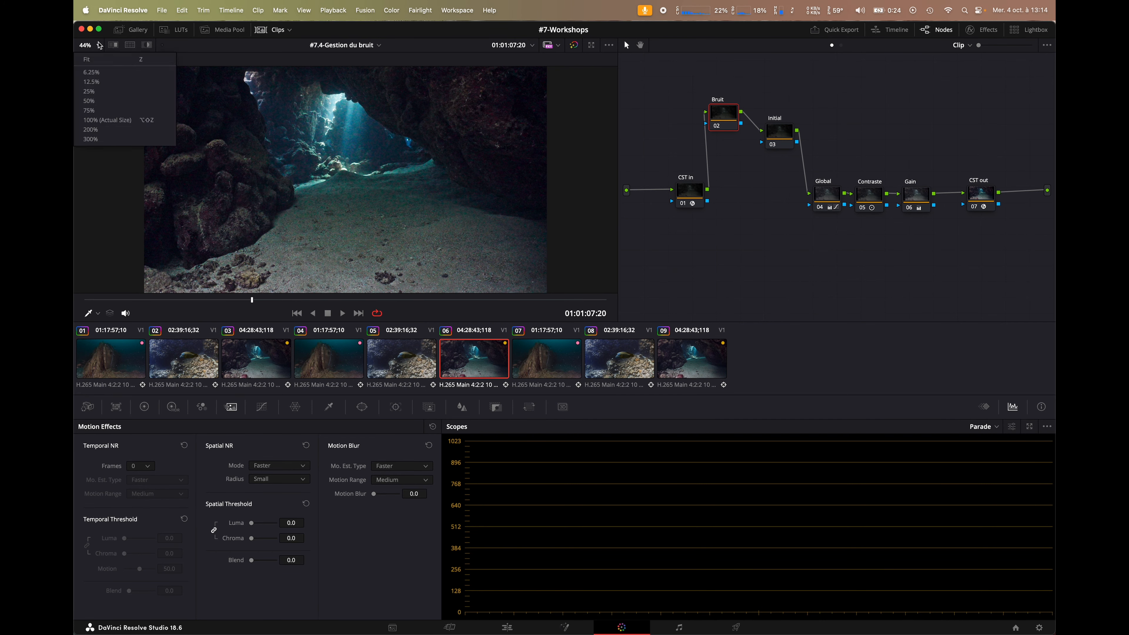
click(99, 131)
scroll(250, 183, up, 5)
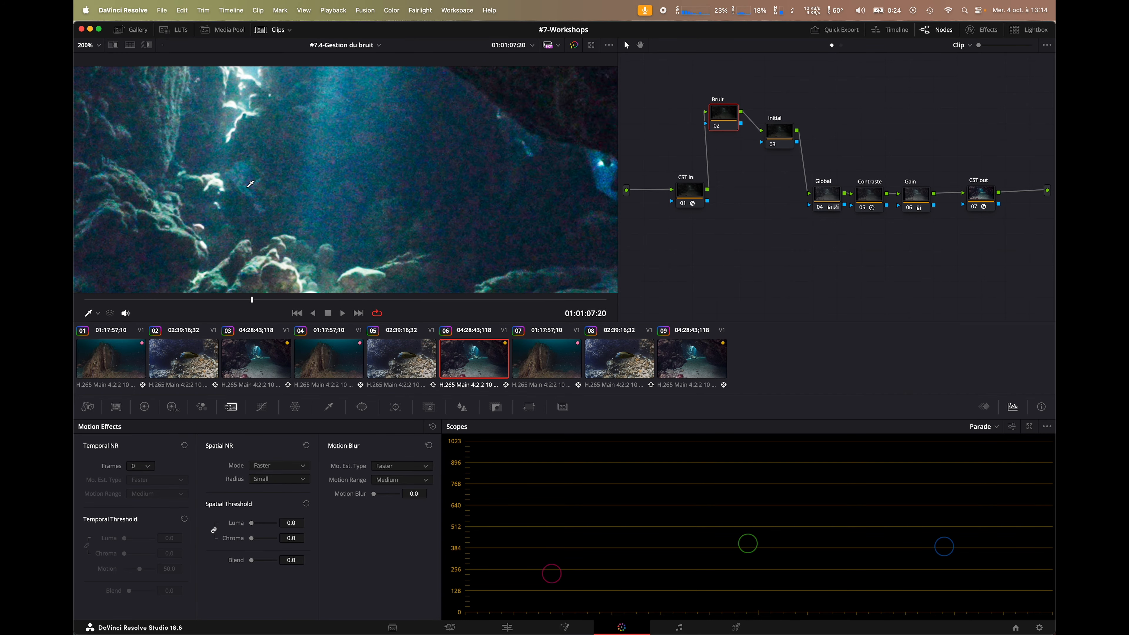
key(space)
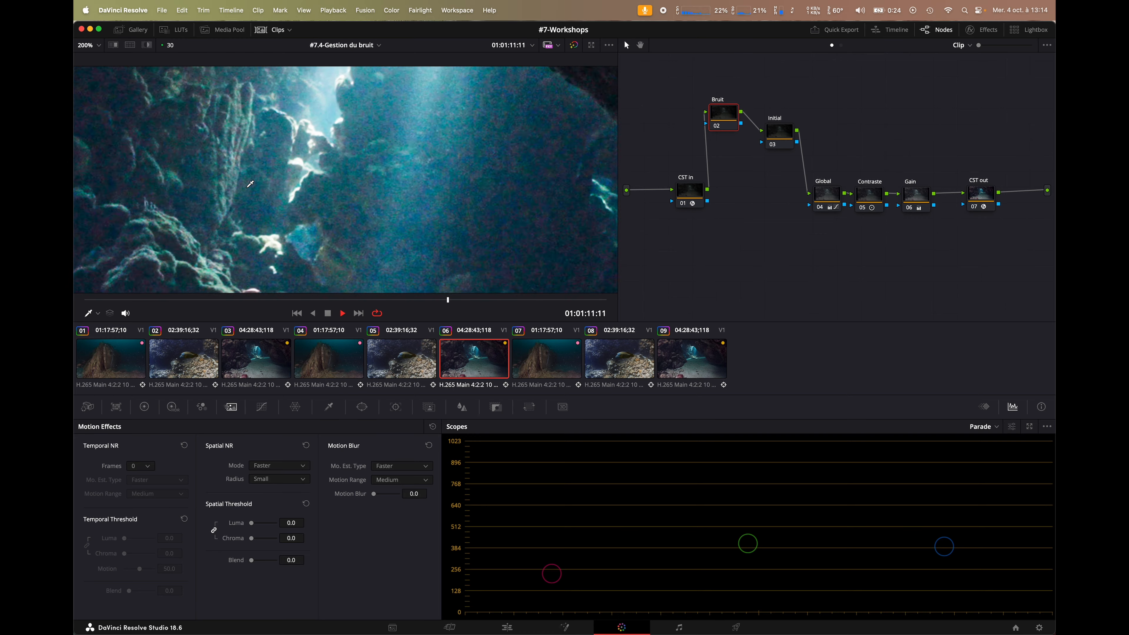
key(space)
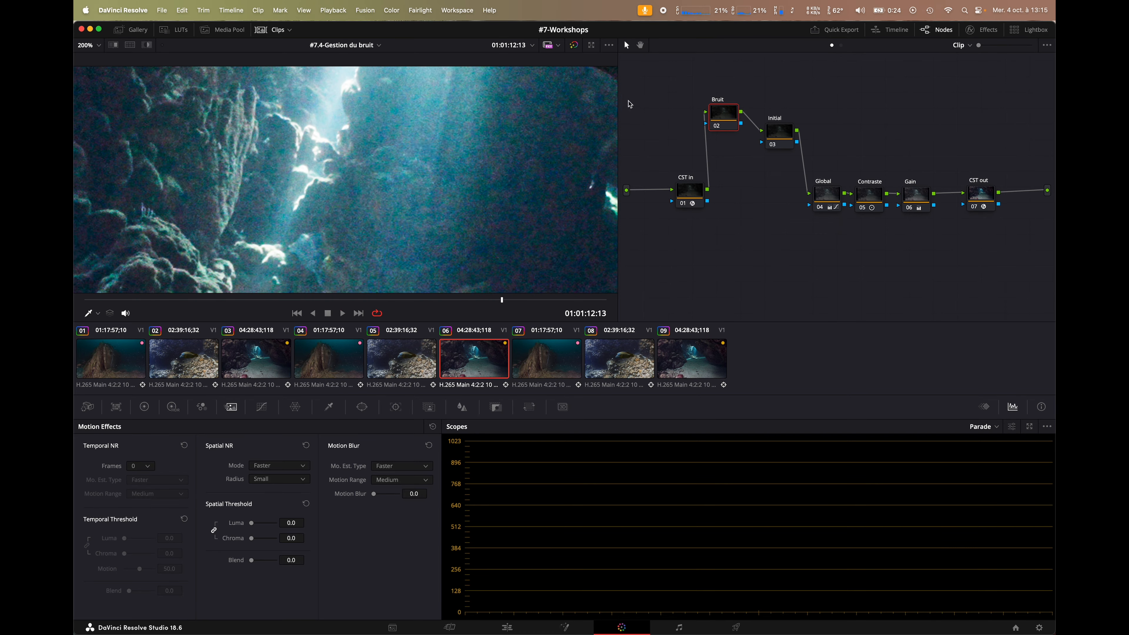
Step: On clip 06's Bruit node, set Temporal NR to 3 frames with Better motion estimation, and Spatial NR mode to Enhanced
mouse_move(725, 115)
mouse_down()
mouse_move(725, 101)
mouse_move(726, 131)
mouse_move(724, 118)
mouse_up()
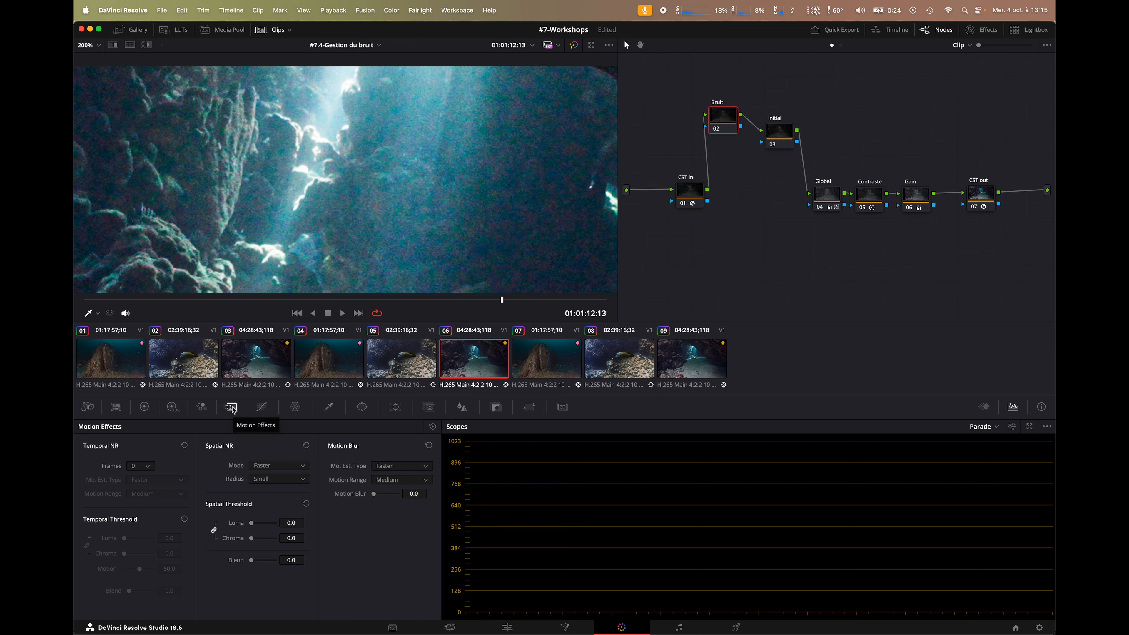
click(138, 466)
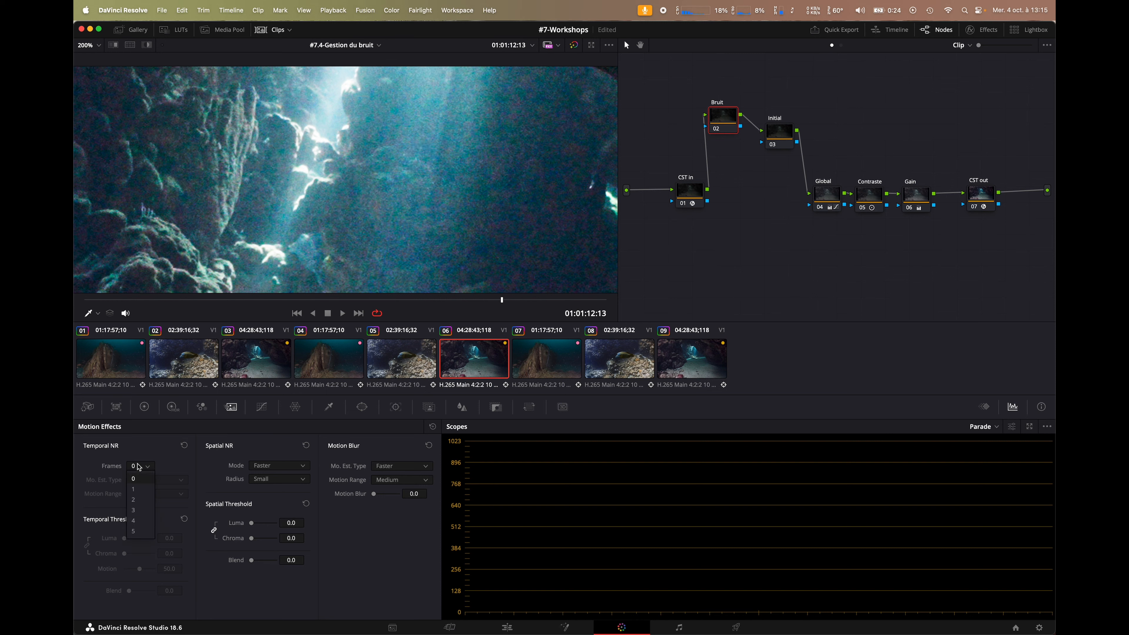
click(134, 510)
click(167, 479)
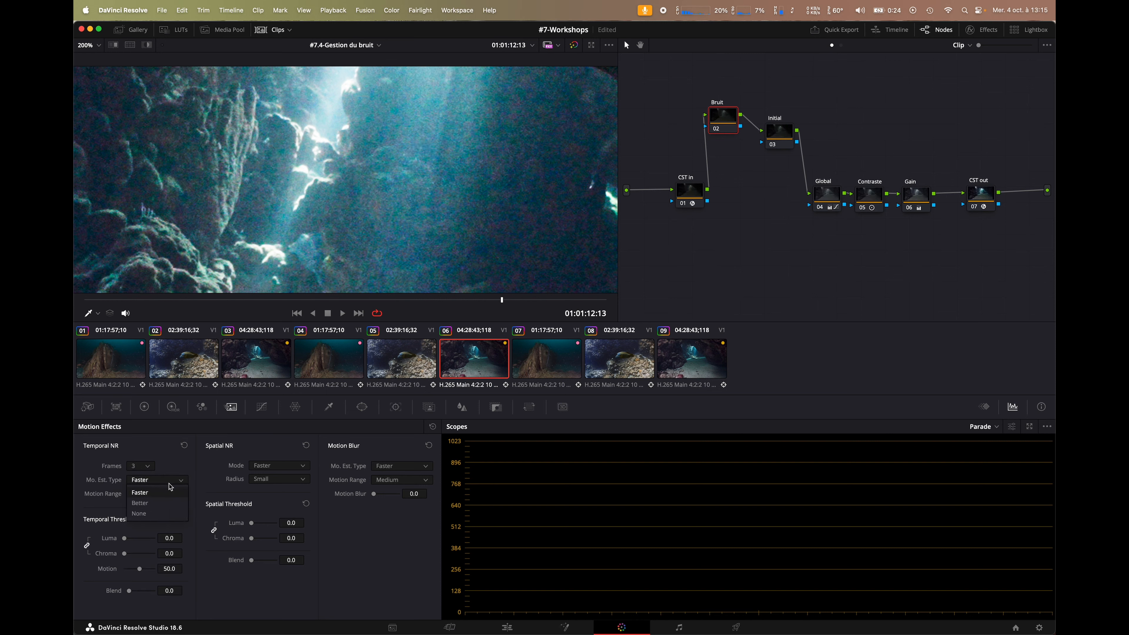
click(164, 503)
click(257, 468)
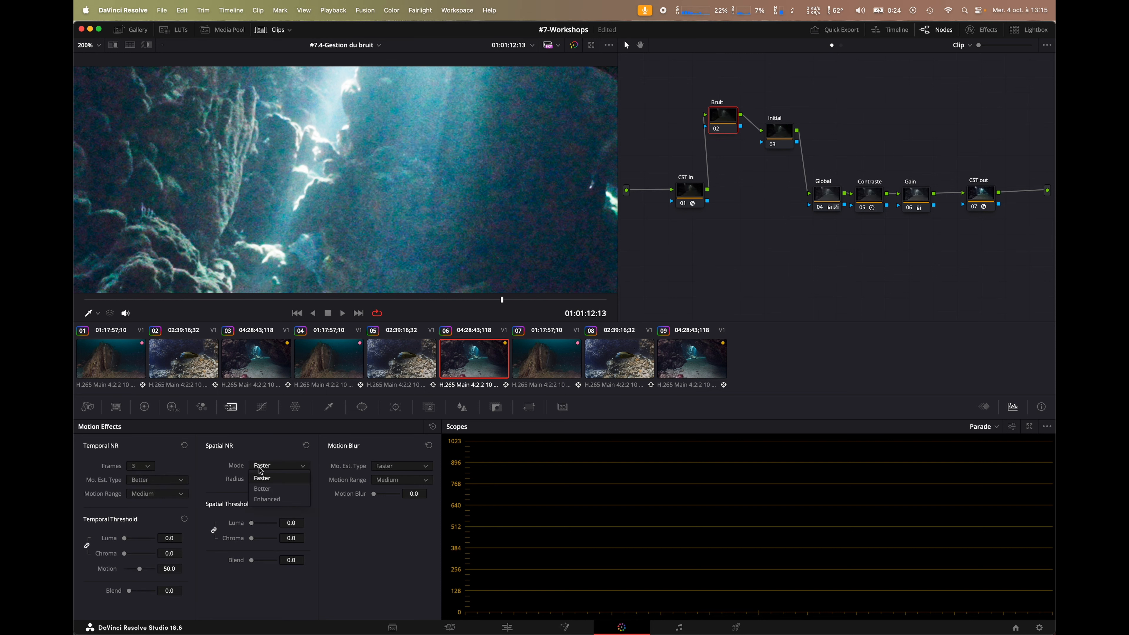
click(264, 499)
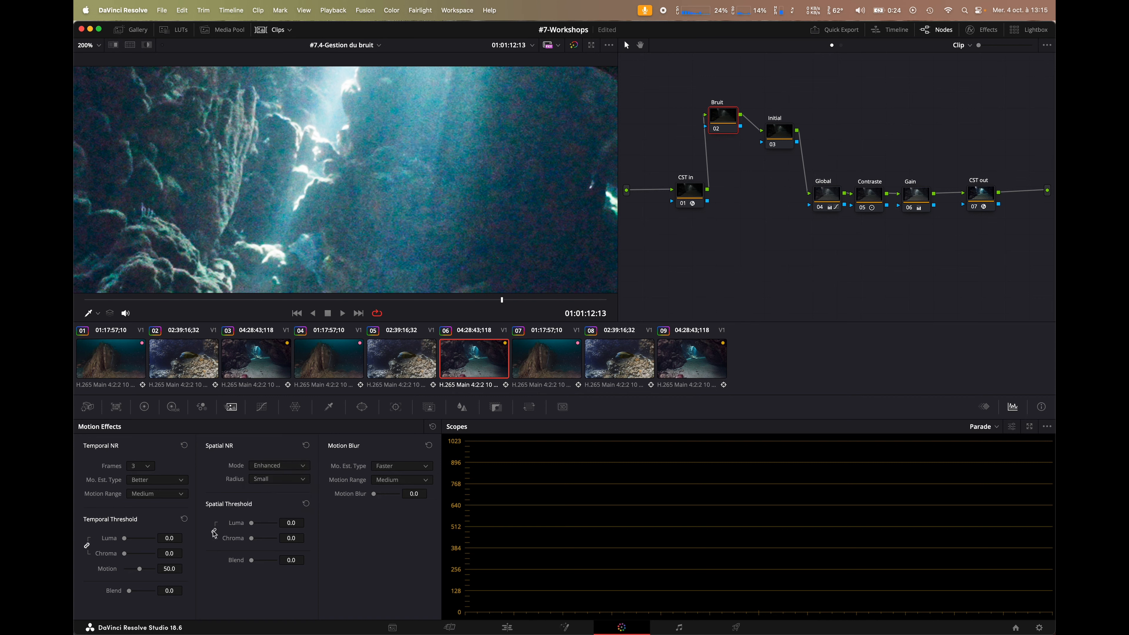
Step: Set the linked Temporal Threshold Luma and Chroma to 17.8, and only the spatial Chroma threshold to 14.0
drag(186, 537, 175, 542)
drag(307, 538, 308, 538)
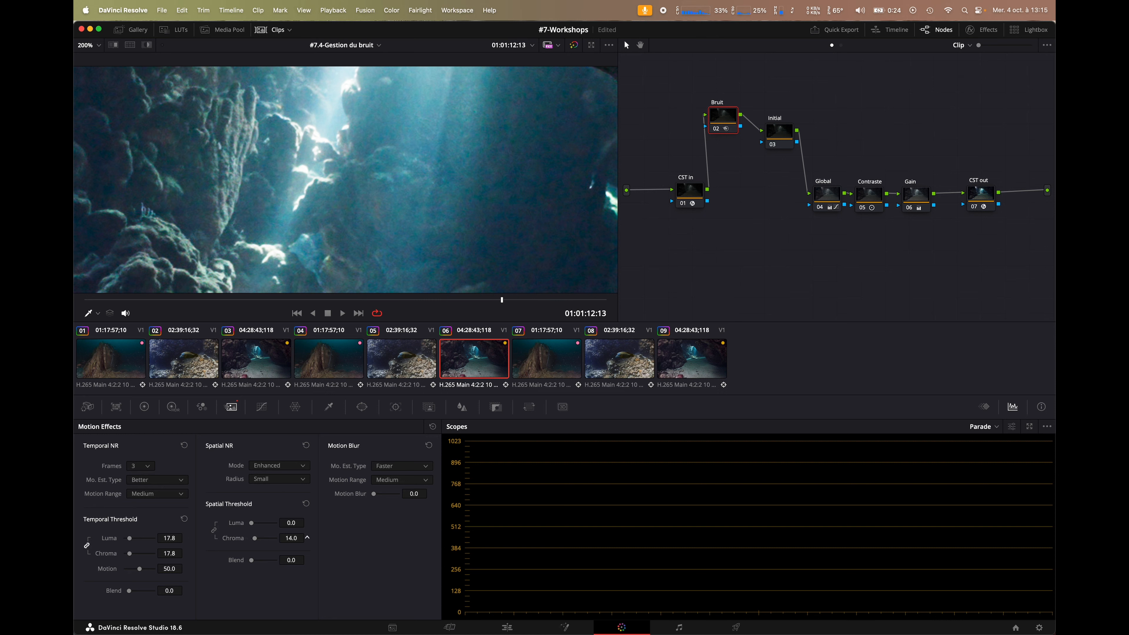
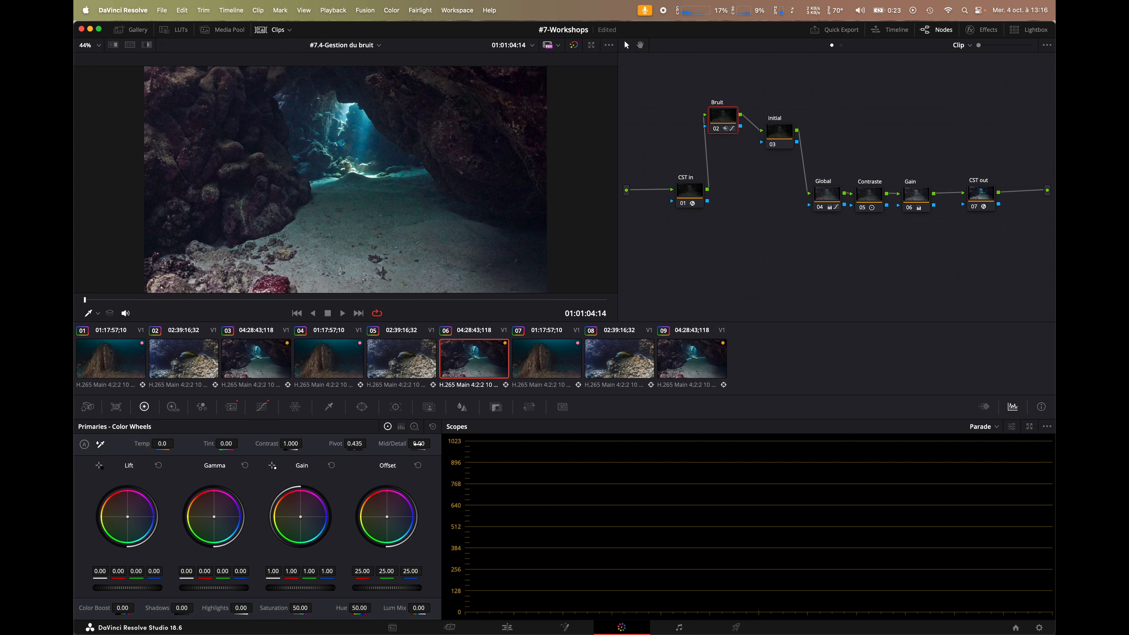
Step: Sharpen the Bruit node with Mid/Detail at 19.50, Sharpen Radius at 0.47 and Scaling at 0.11 on all channels
mouse_move(418, 444)
mouse_down()
mouse_move(440, 444)
mouse_move(420, 447)
mouse_up()
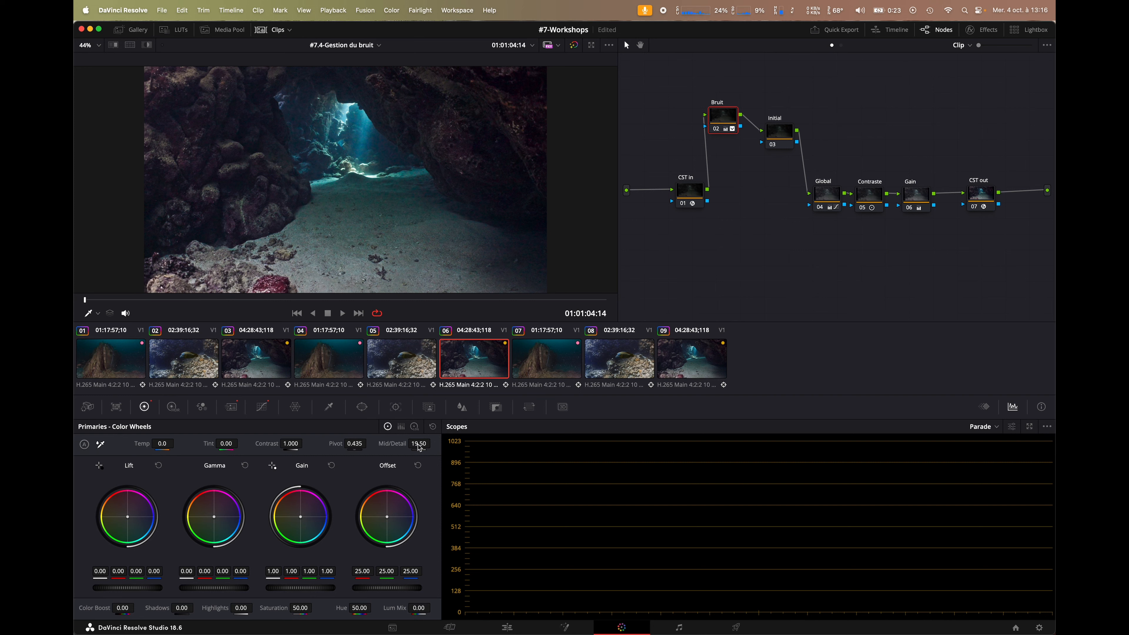
click(462, 407)
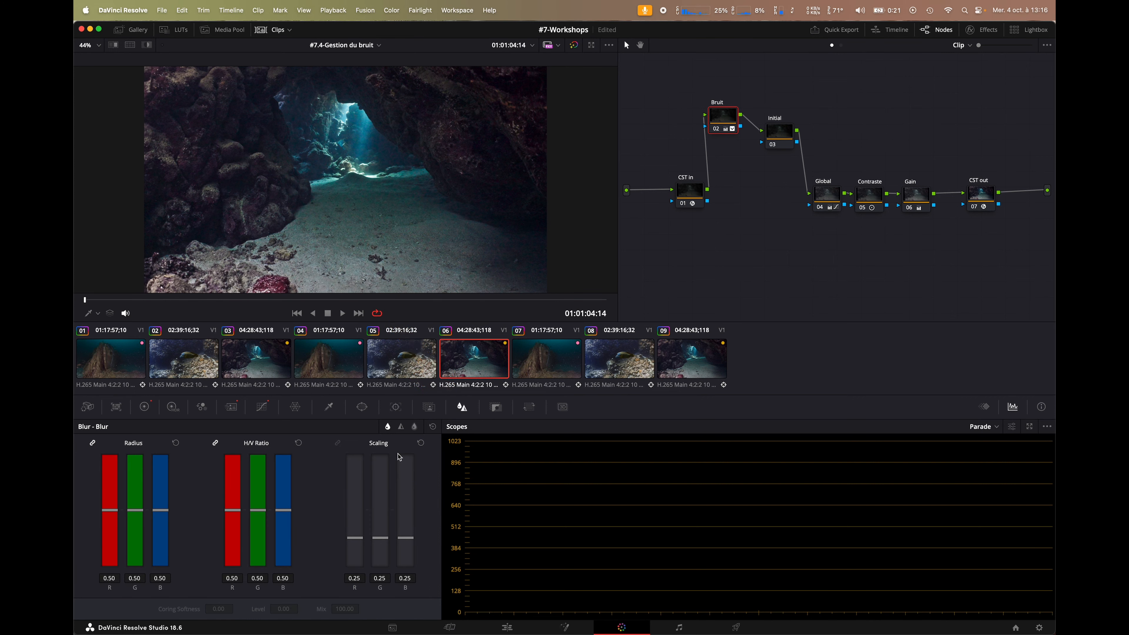
click(400, 427)
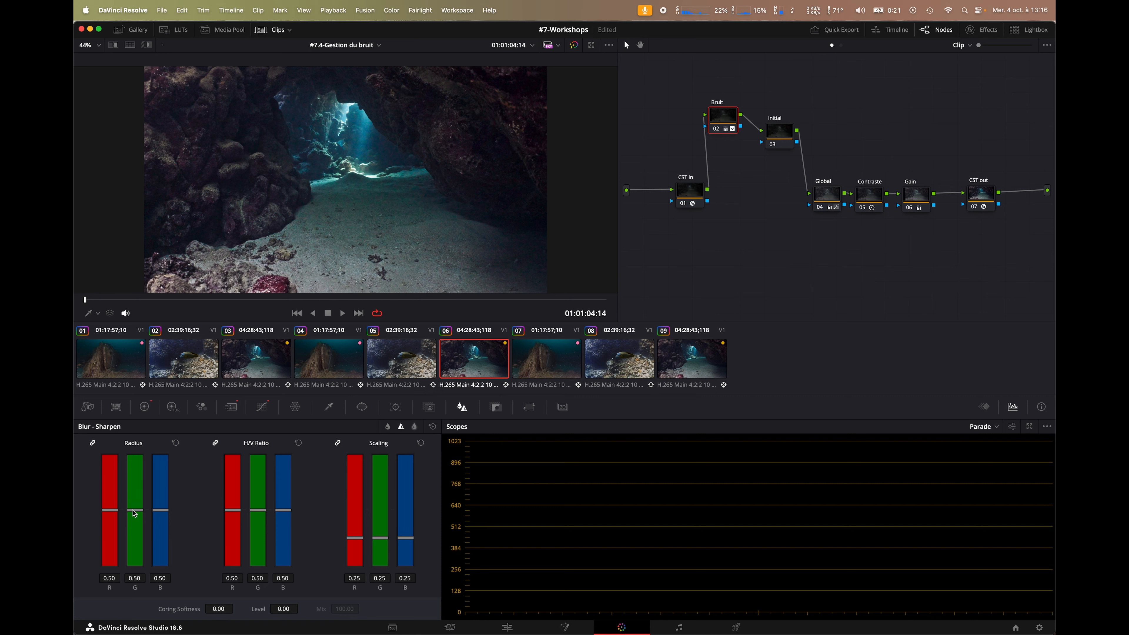
drag(135, 515, 135, 518)
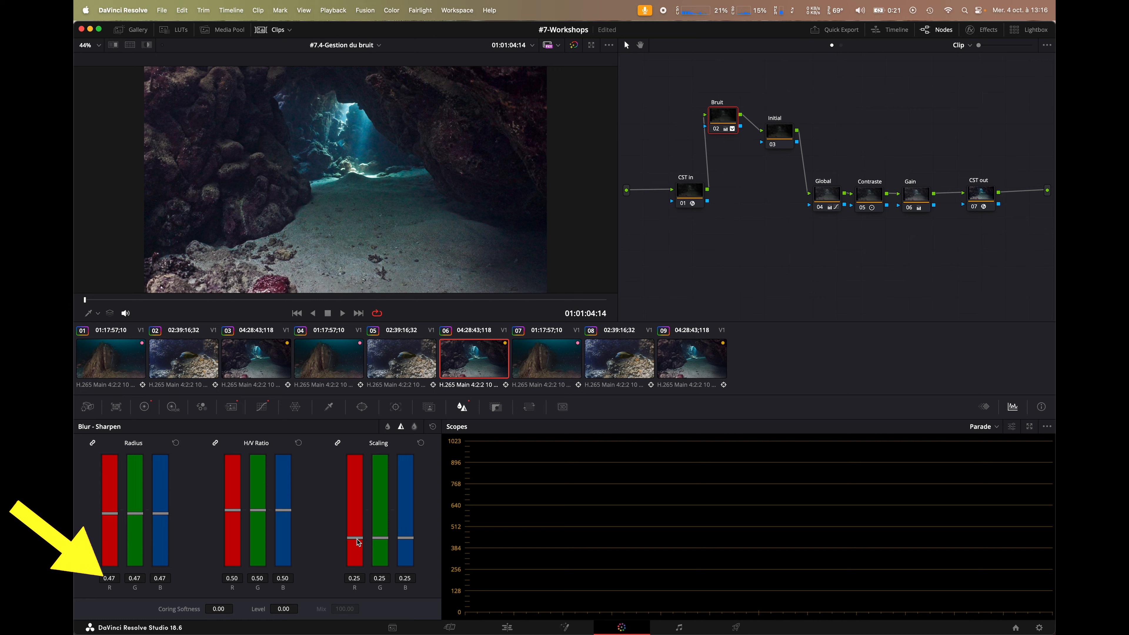
drag(358, 542, 361, 564)
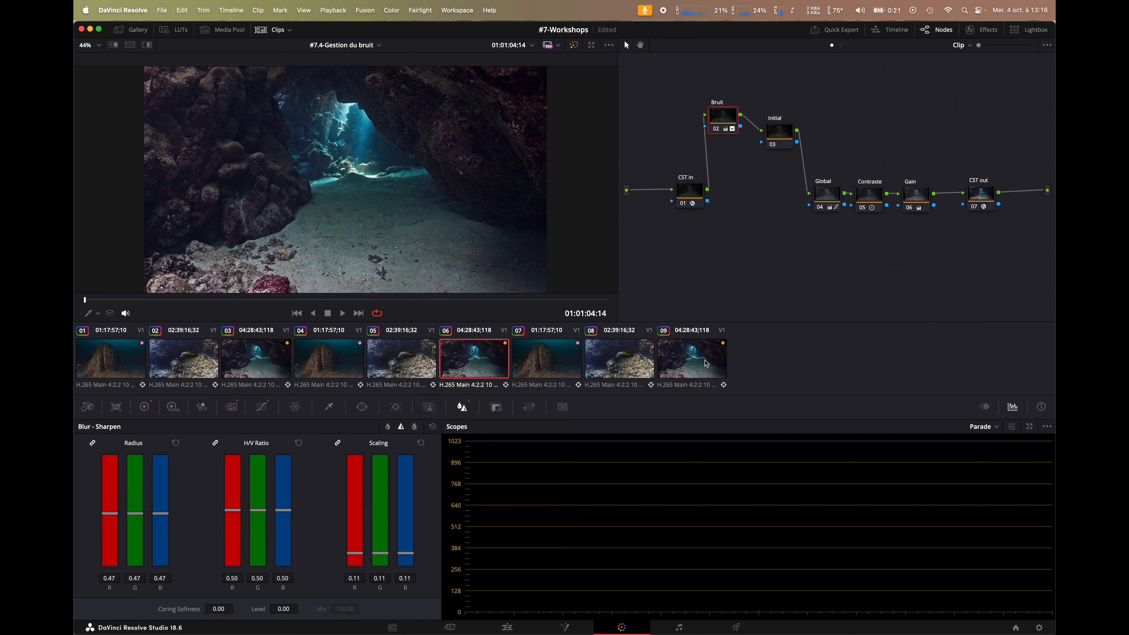
Step: Play a short stretch of the cave clip to check the sharpening, and view it full screen
key(space)
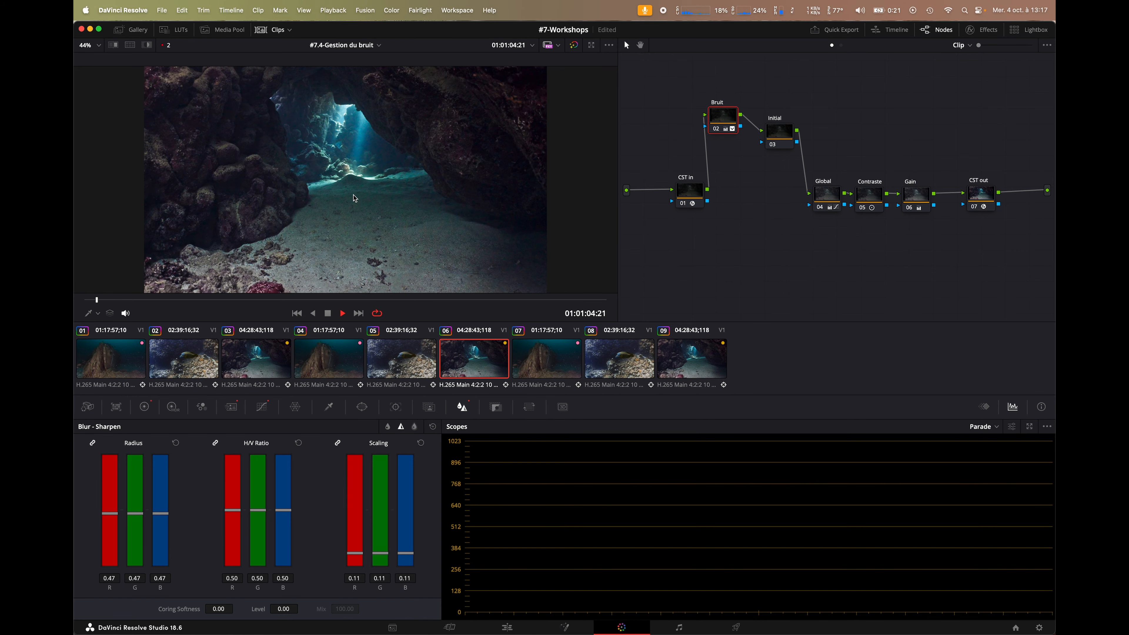
key(space)
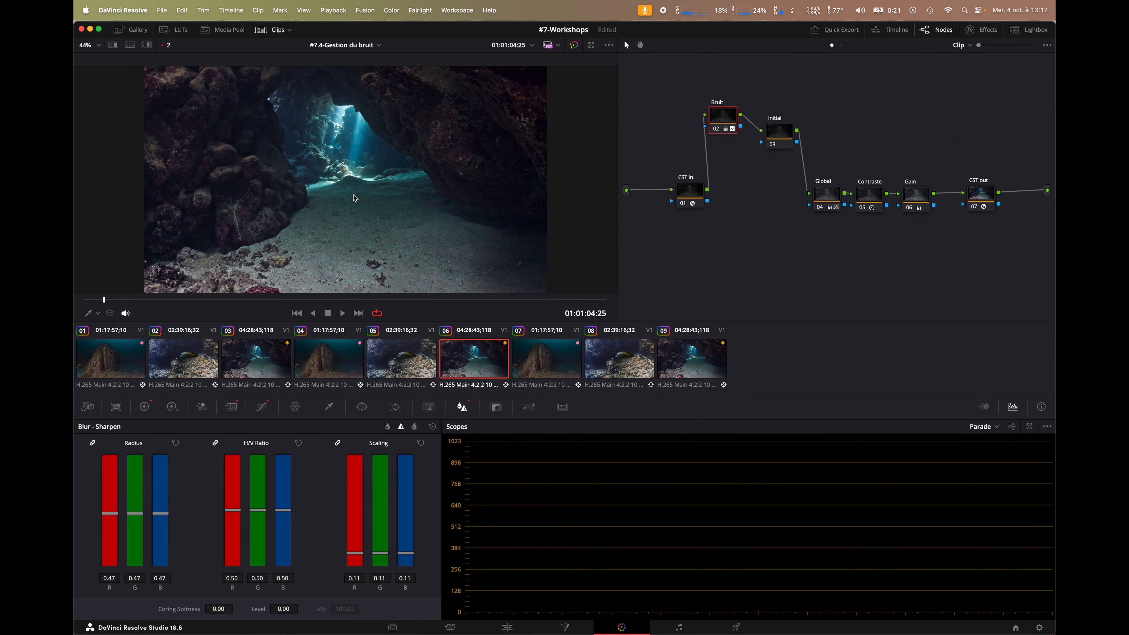
key(super+f)
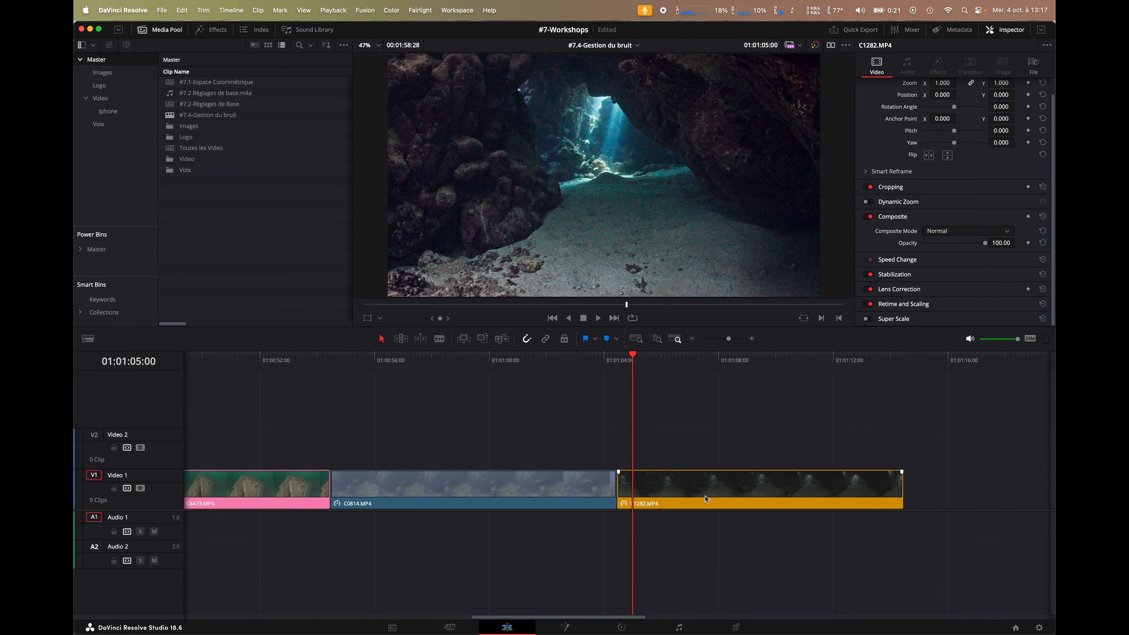
Step: Select C4473.MP4 on the edit timeline and play it from near its start at fitted viewer size
click(706, 499)
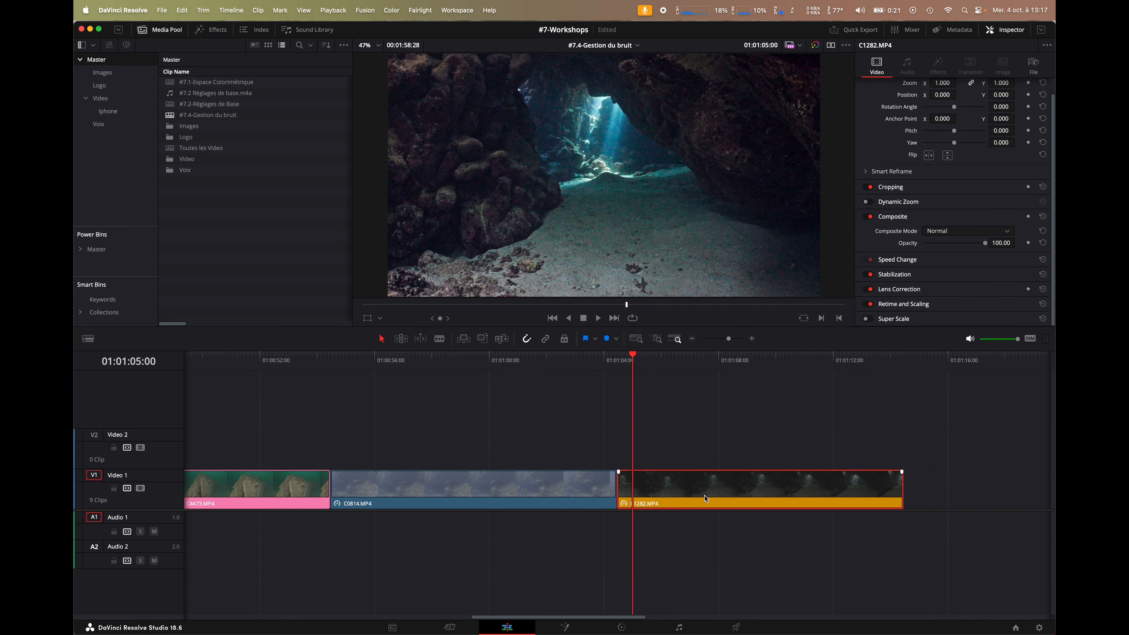
click(281, 498)
click(216, 360)
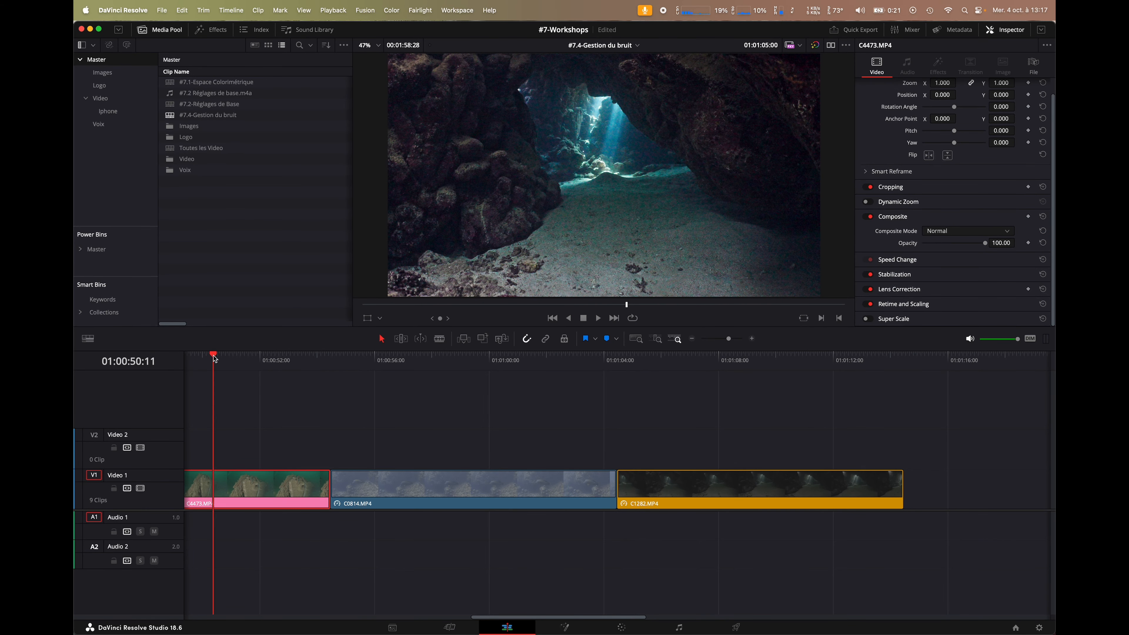
scroll(215, 360, left, 5)
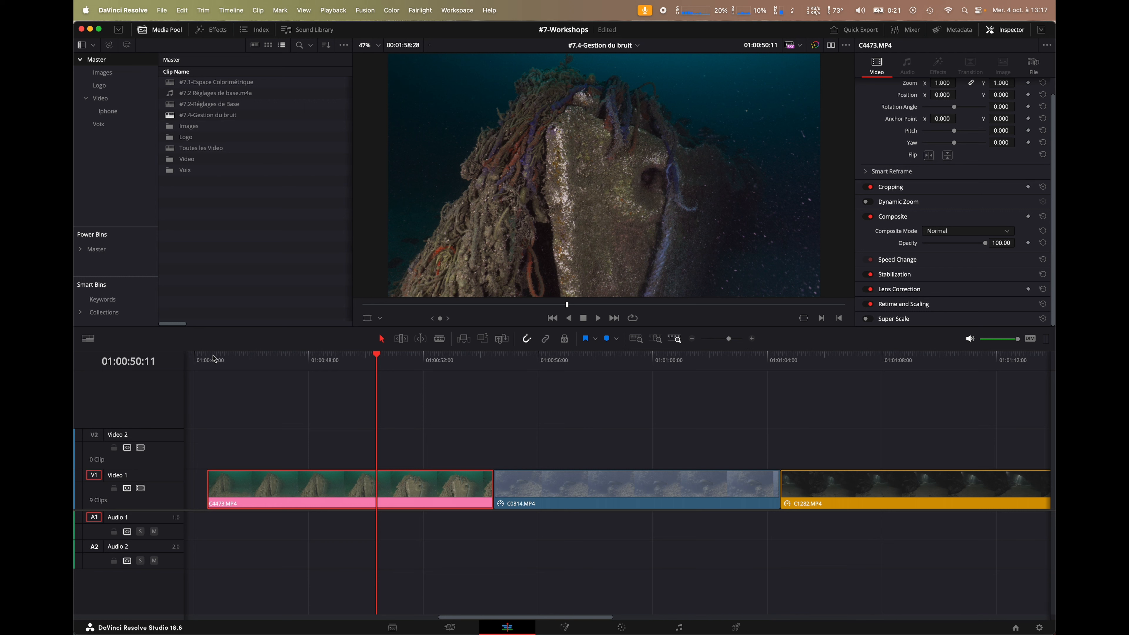
click(213, 356)
key(space)
key(space)
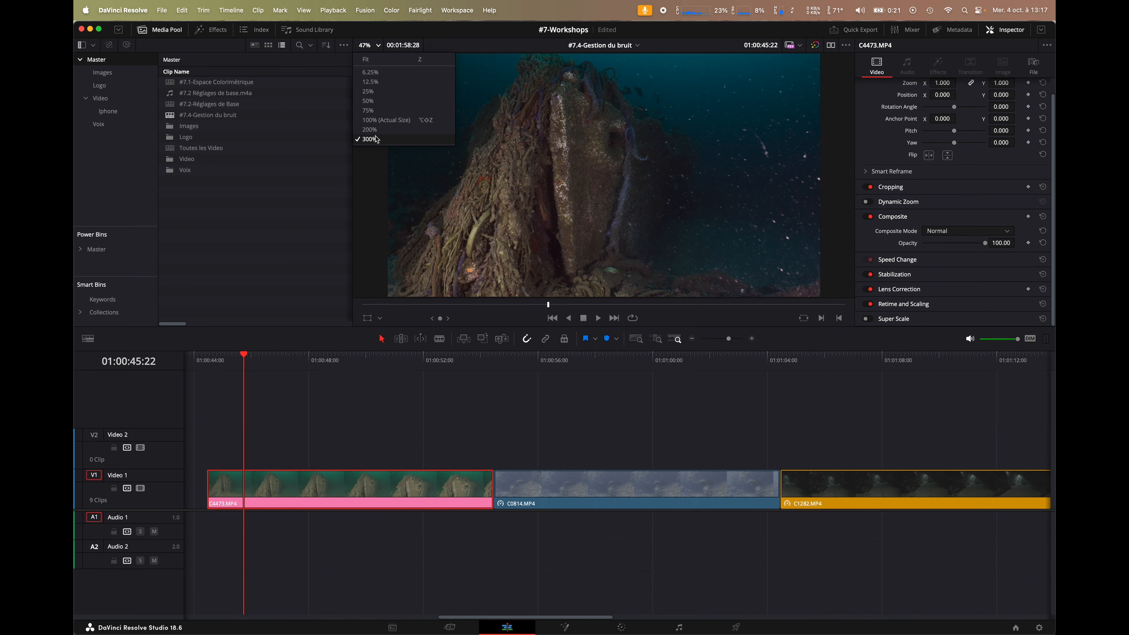
Step: Magnify the viewer to 300% and play C4473.MP4 to examine the noise in the blue water
click(373, 138)
scroll(656, 113, up, 5)
scroll(657, 113, right, 4)
scroll(658, 116, up, 5)
scroll(658, 116, right, 5)
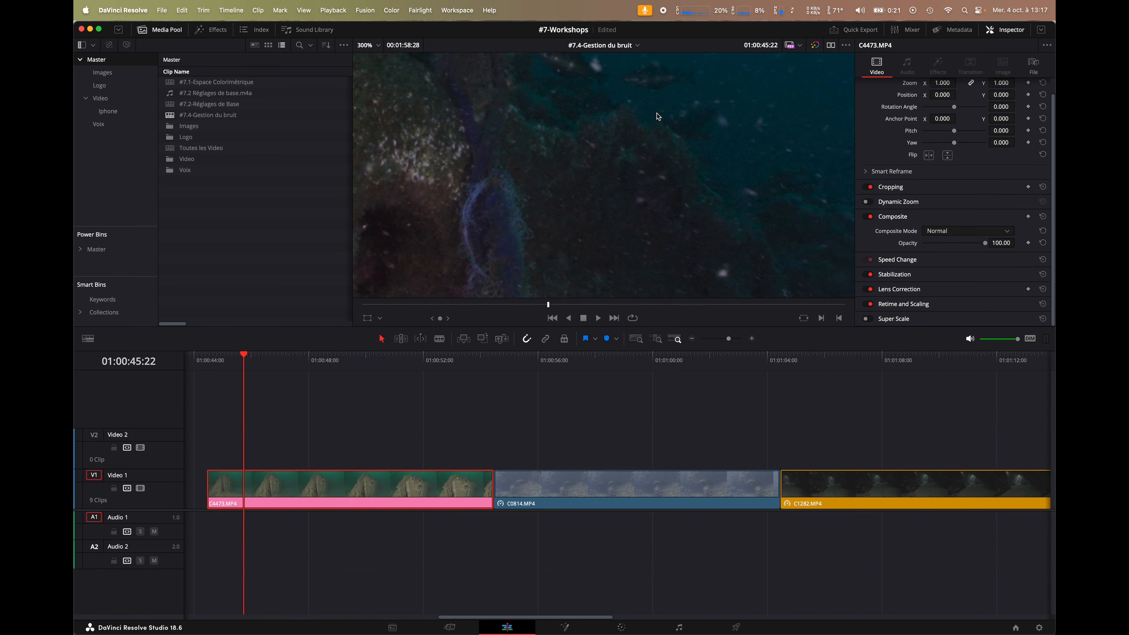
key(space)
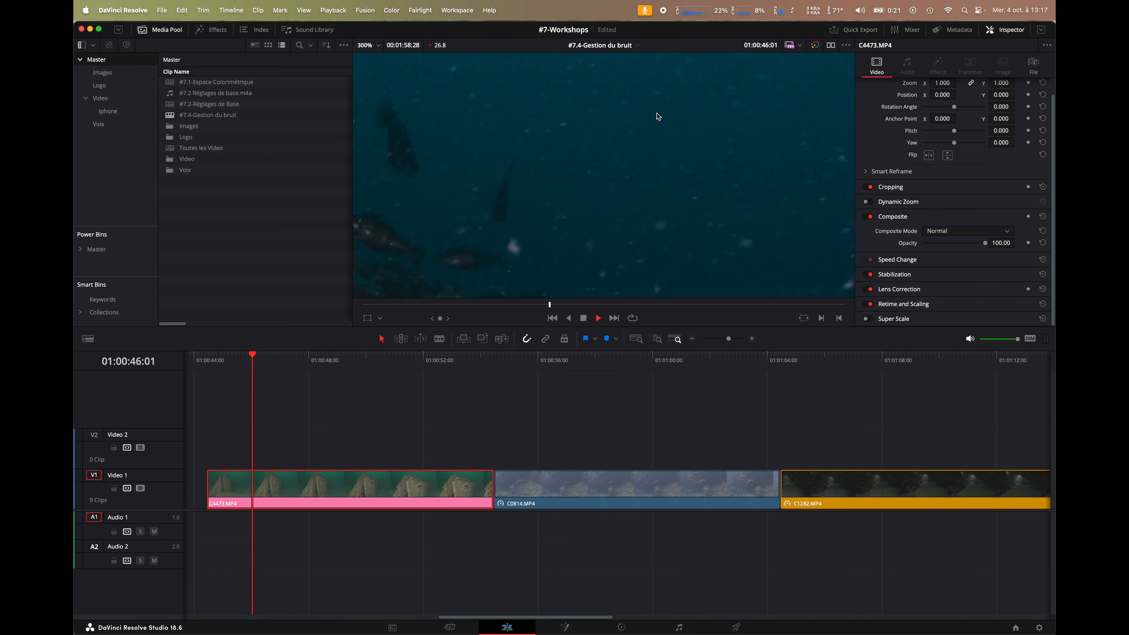
key(space)
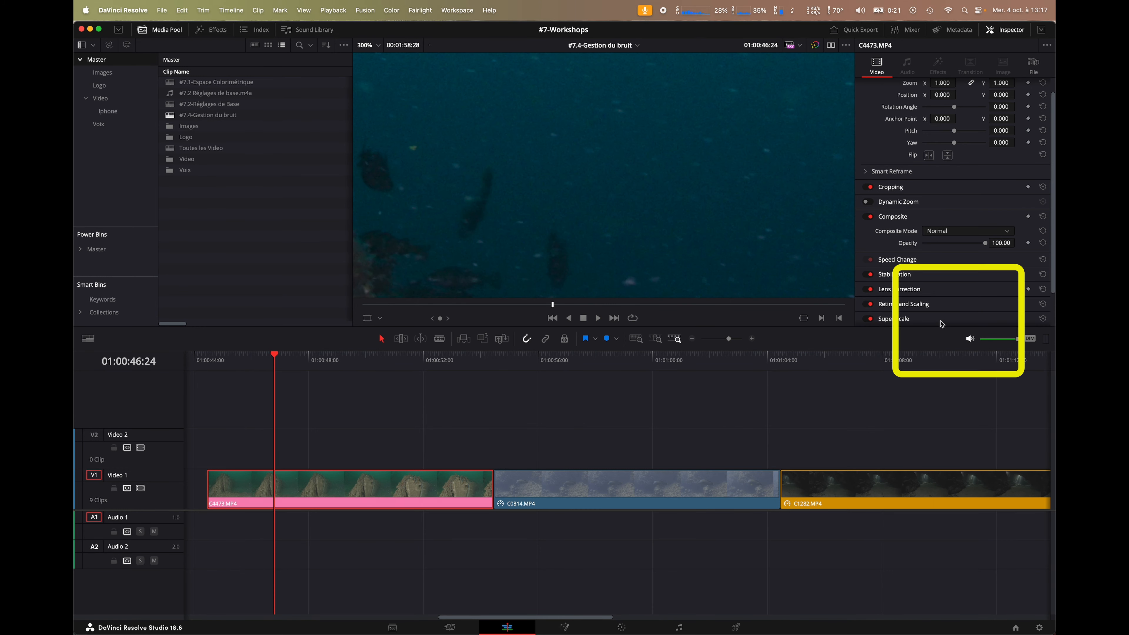
Step: Set C4473.MP4's Super Scale to 2x Enhanced with Sharpness 0.718 and Noise Reduction 1.000, and check the following frames
scroll(941, 323, down, 2)
click(944, 293)
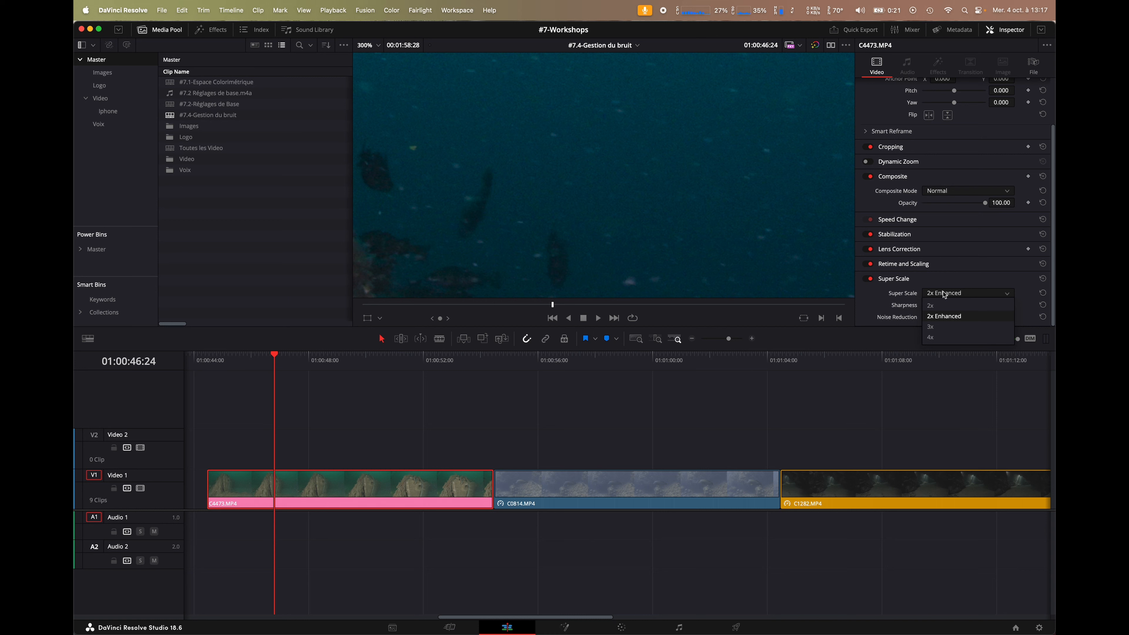
click(945, 294)
drag(955, 306, 994, 326)
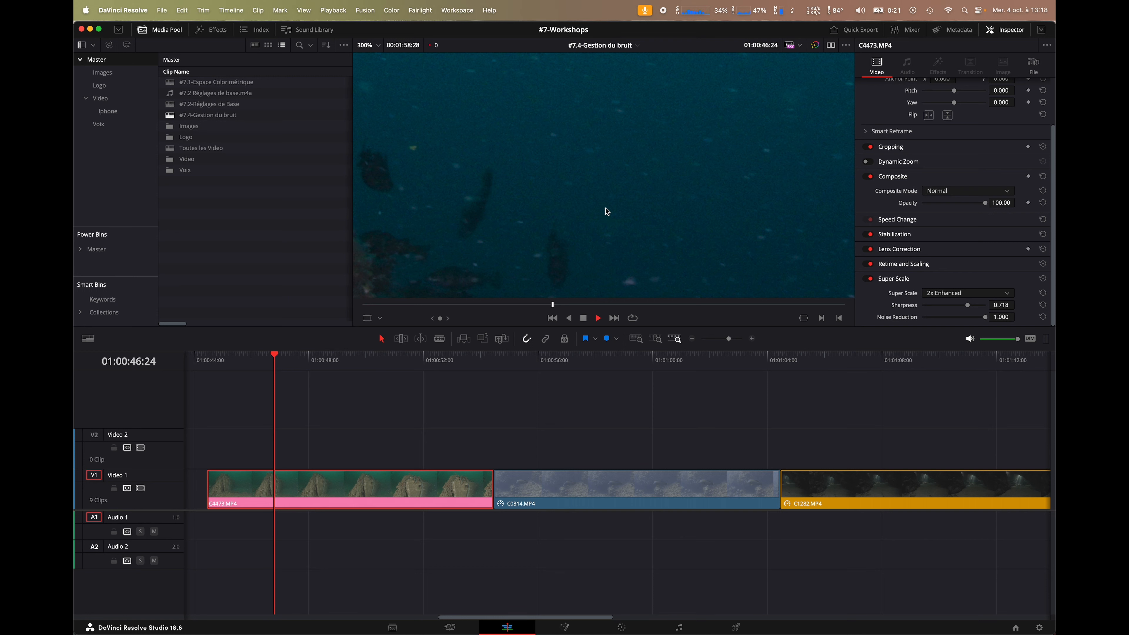
key(Right)
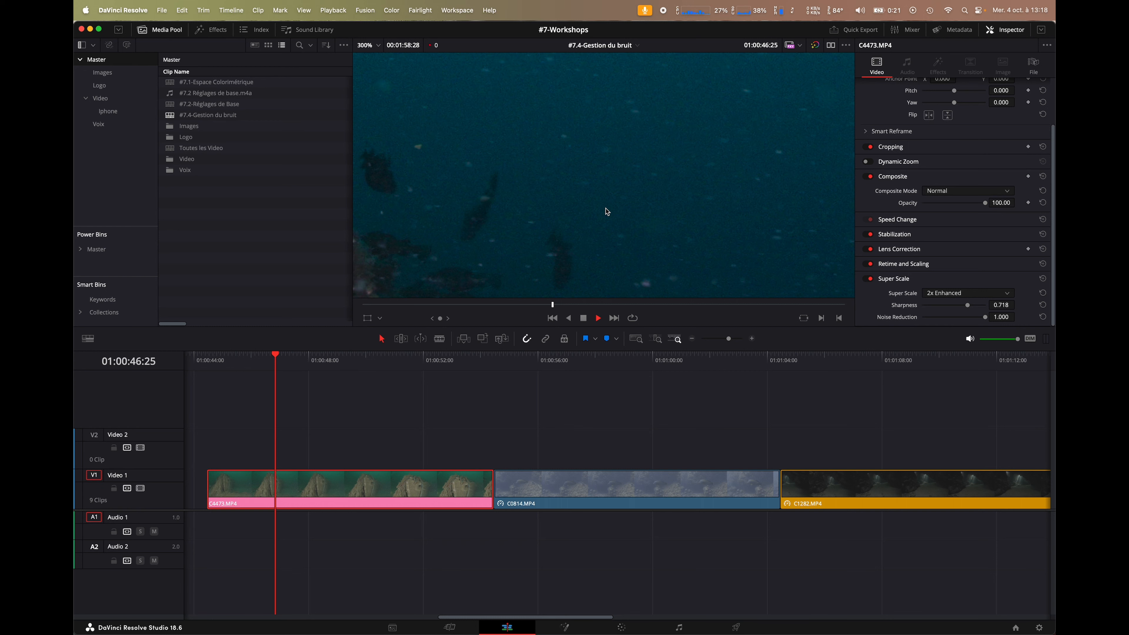
key(Right)
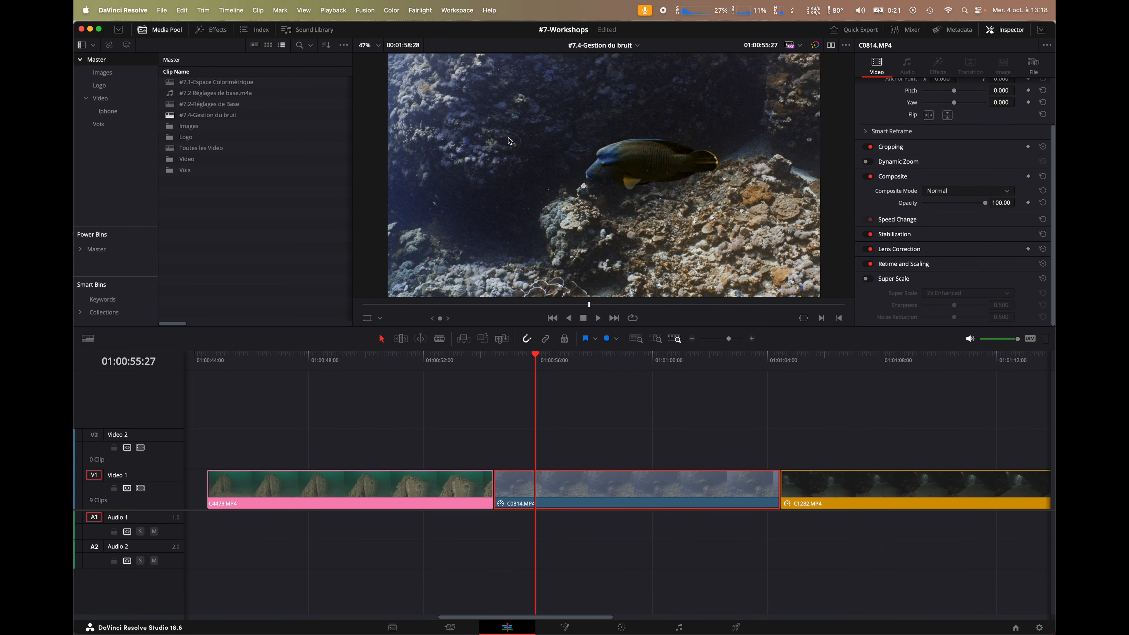
Step: Inspect C0814.MP4 at 300%, and enable 2x Enhanced Super Scale on it with Sharpness 0.740 and Noise Reduction 1.000
click(378, 45)
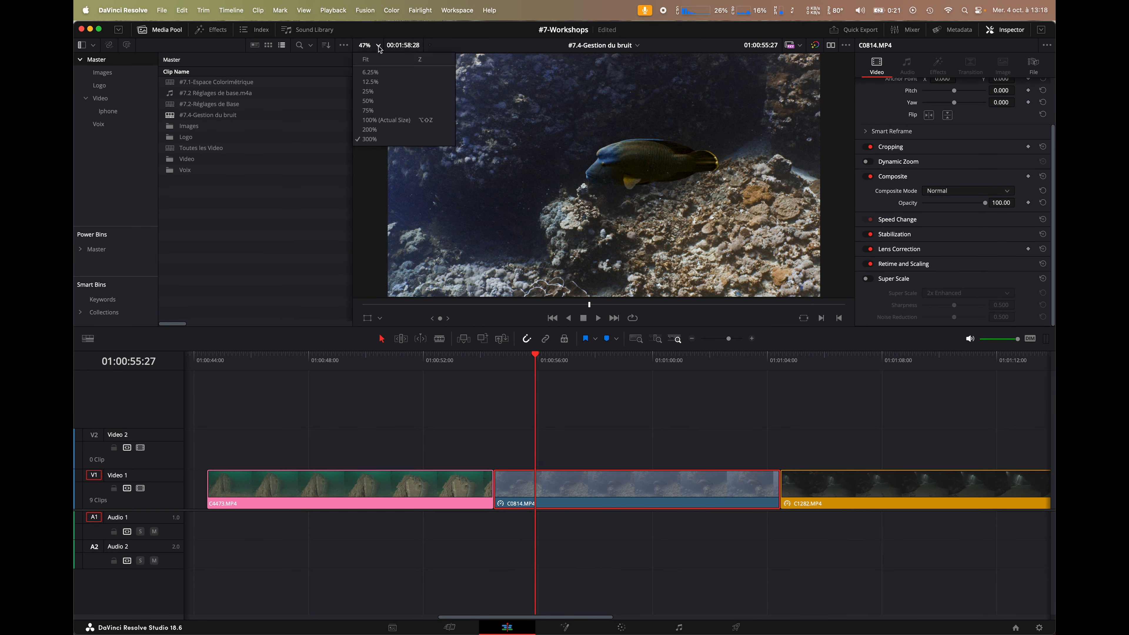
click(372, 139)
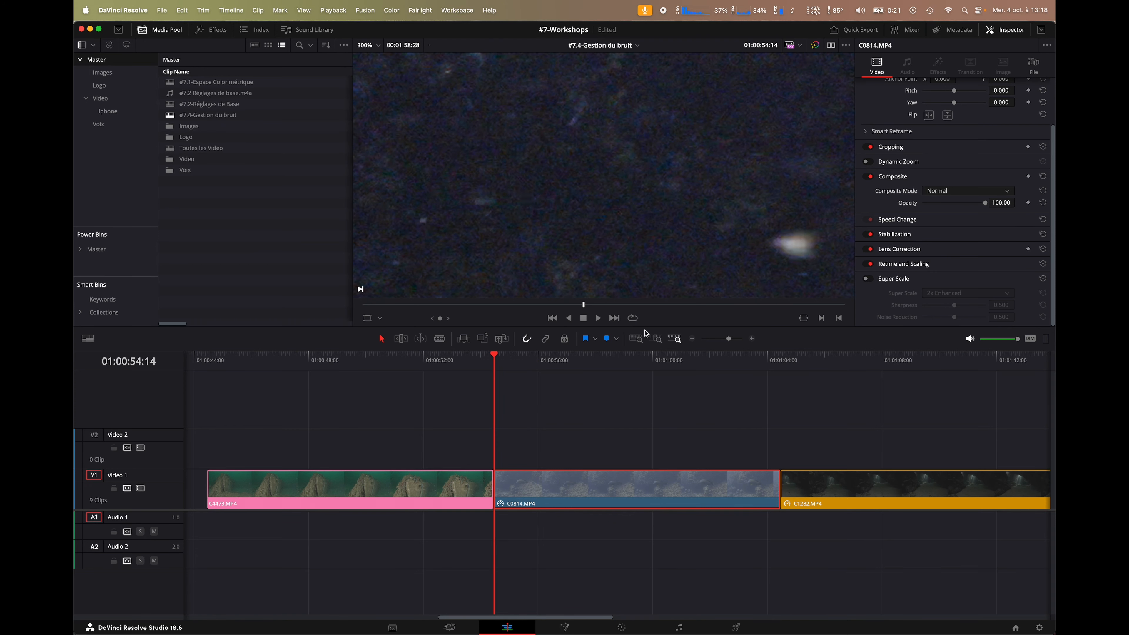
key(space)
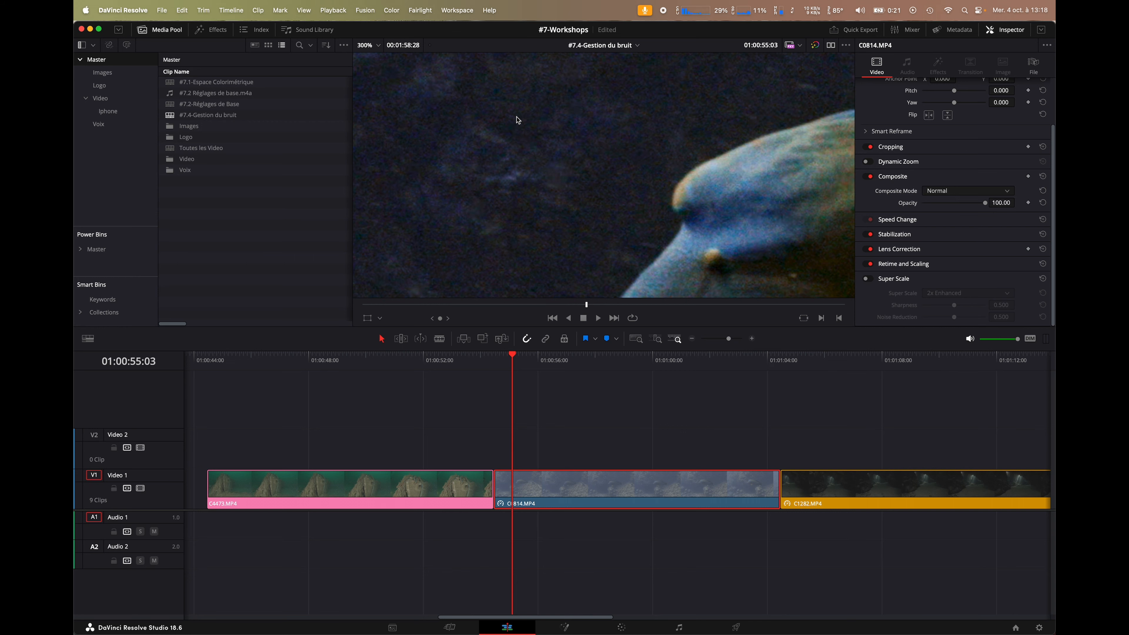
click(866, 279)
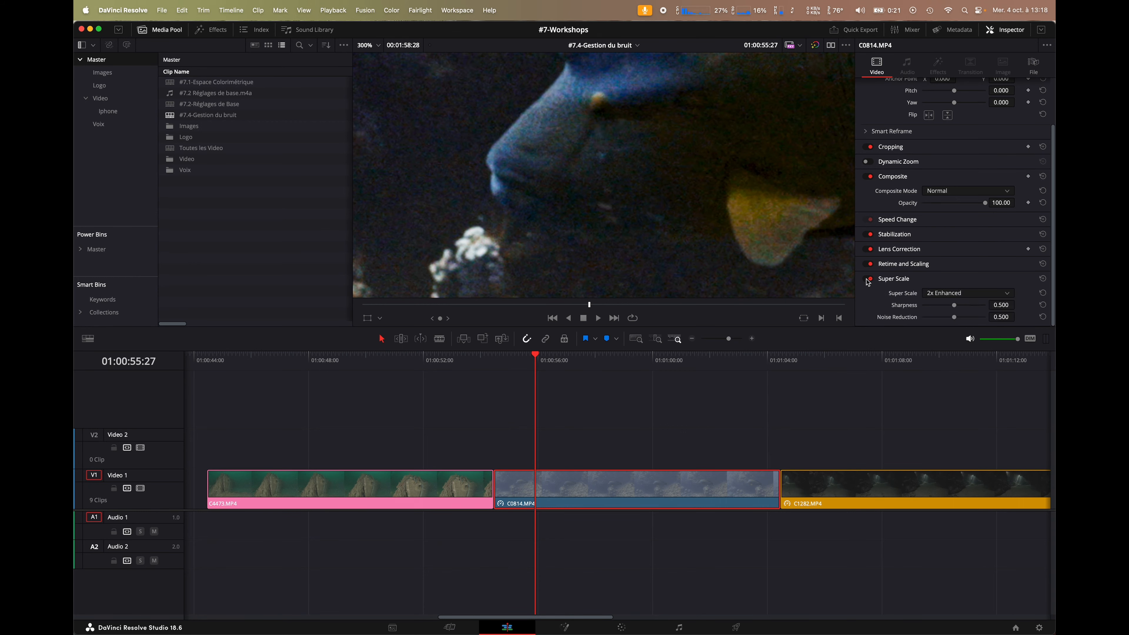
mouse_move(955, 318)
mouse_down()
mouse_move(995, 320)
mouse_move(969, 306)
mouse_up()
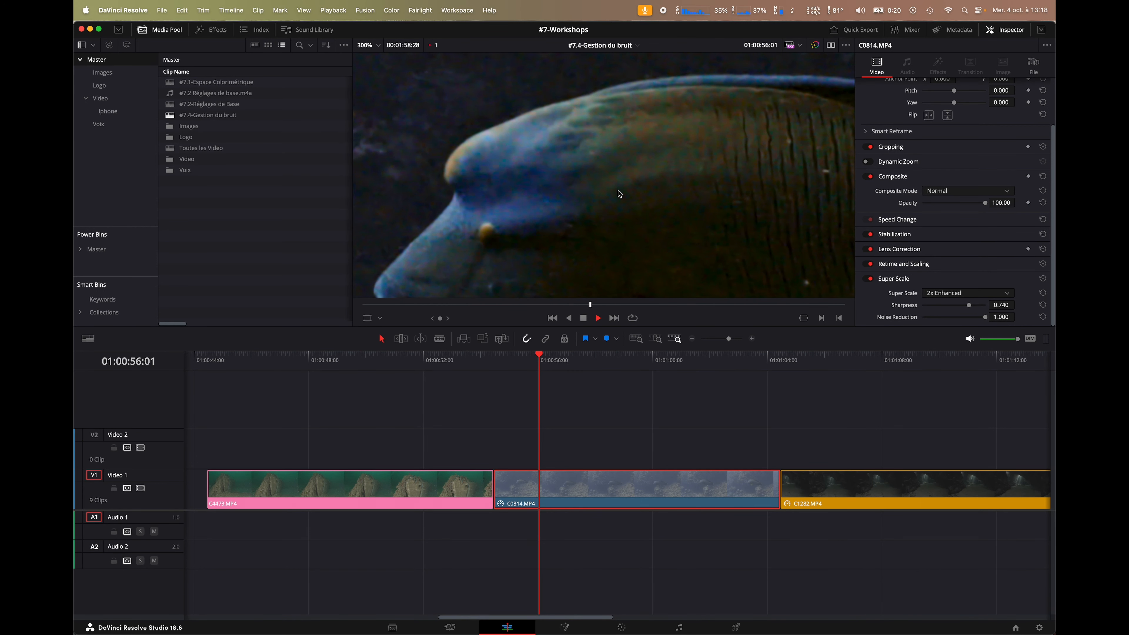
Step: On clip 05's Bruit node, adjust Mid/Detail and sharpen all channels with Radius 0.47 and Scaling 0.11, and play the clip
click(620, 627)
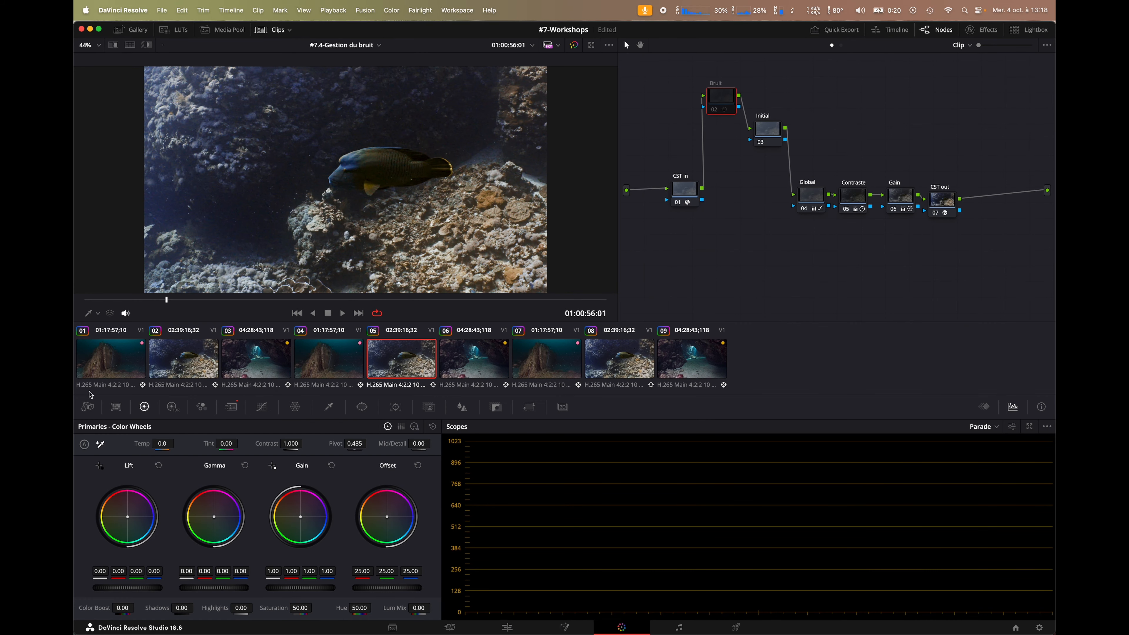
mouse_move(417, 444)
mouse_down()
mouse_move(440, 443)
mouse_move(413, 443)
mouse_up()
click(460, 407)
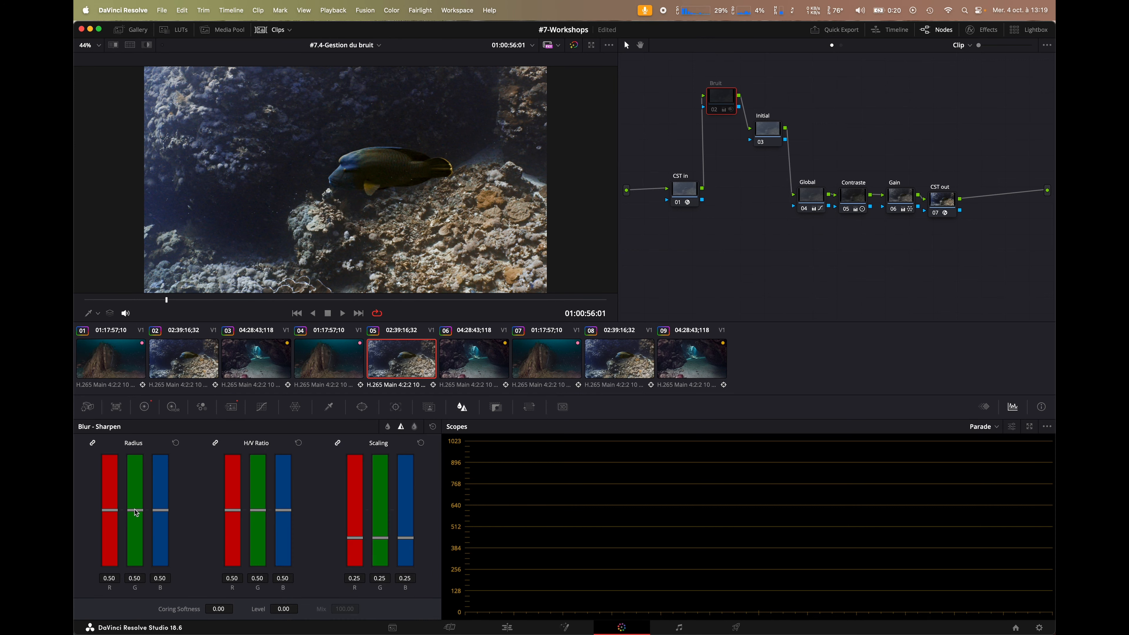
drag(136, 510, 135, 514)
drag(355, 543, 355, 562)
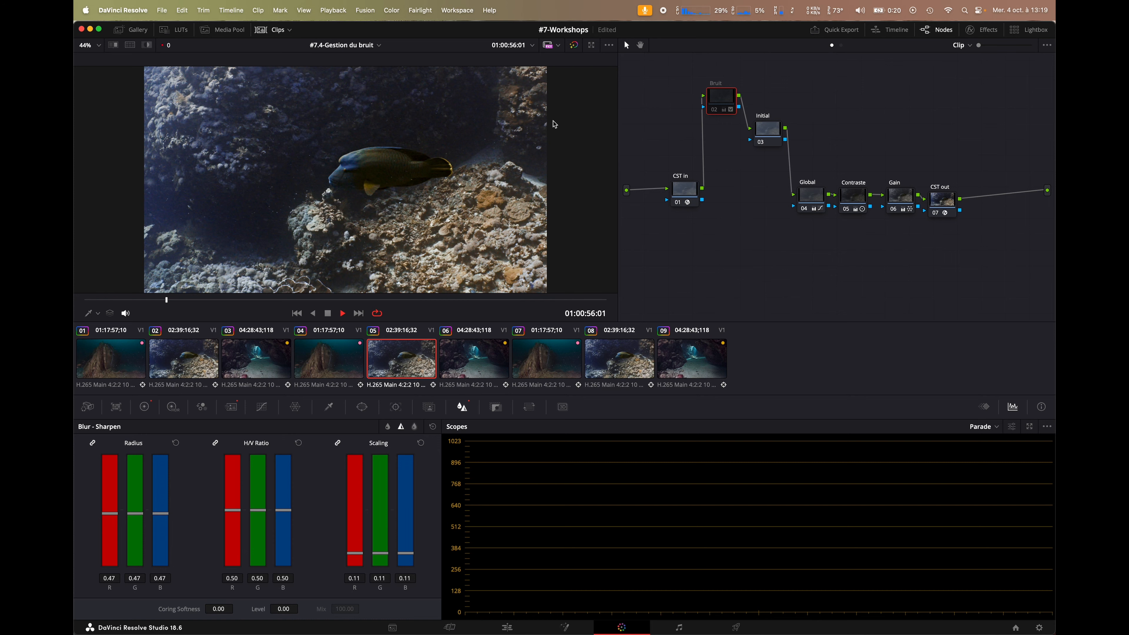
key(space)
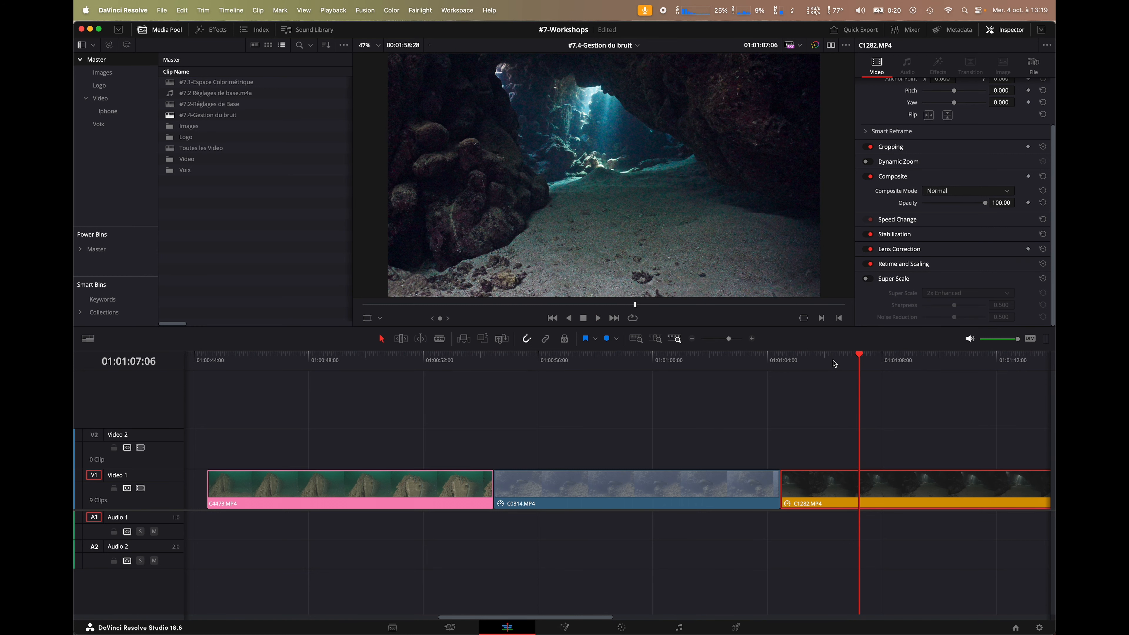
Step: Play C1282.MP4 at 300%, and enable 2x Enhanced Super Scale on it with Sharpness 0.763 and Noise Reduction 1.000
click(376, 45)
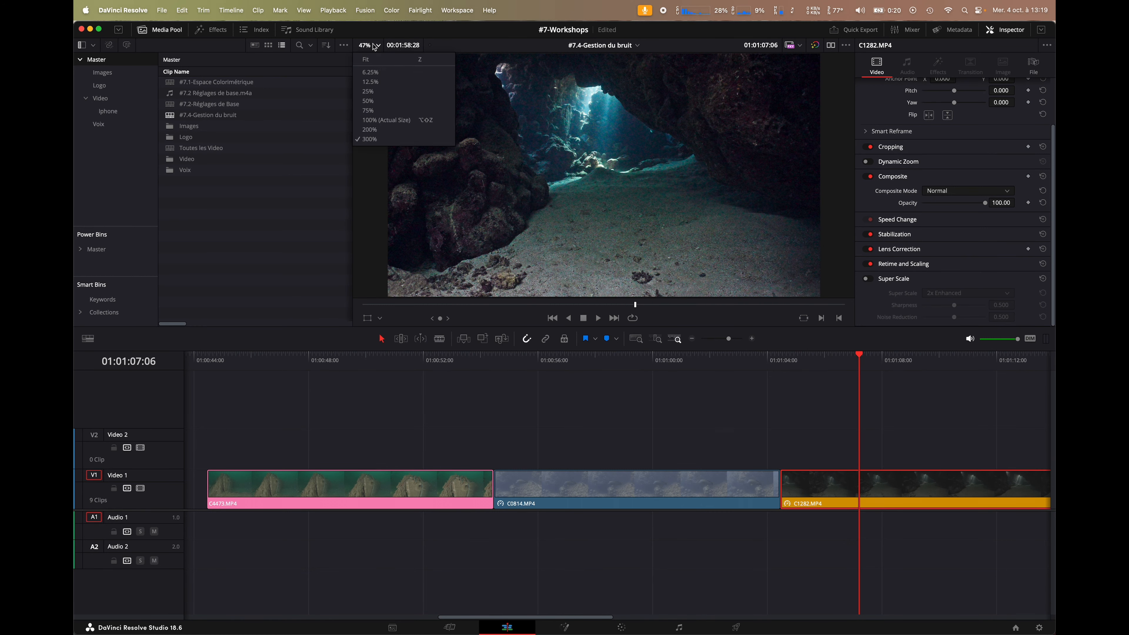
click(370, 138)
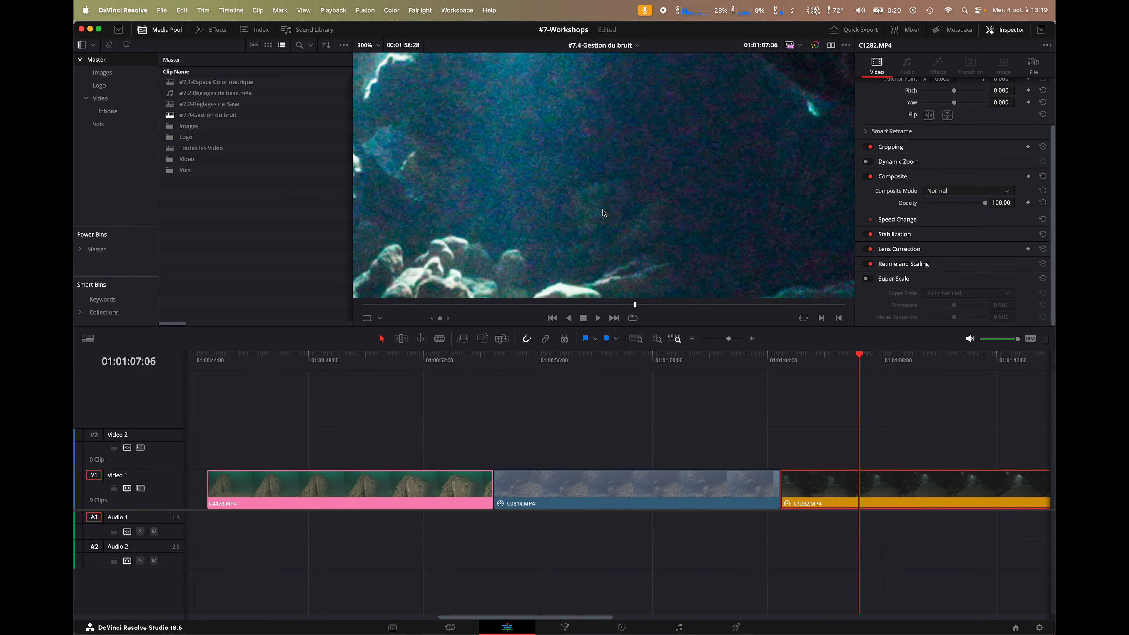
key(space)
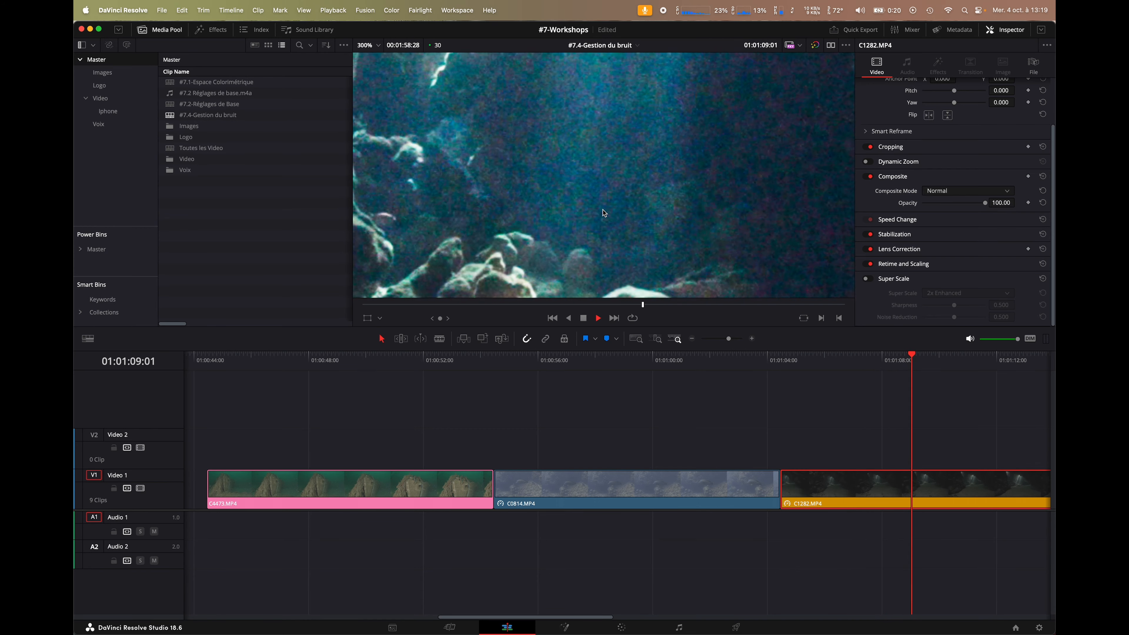
key(space)
click(866, 279)
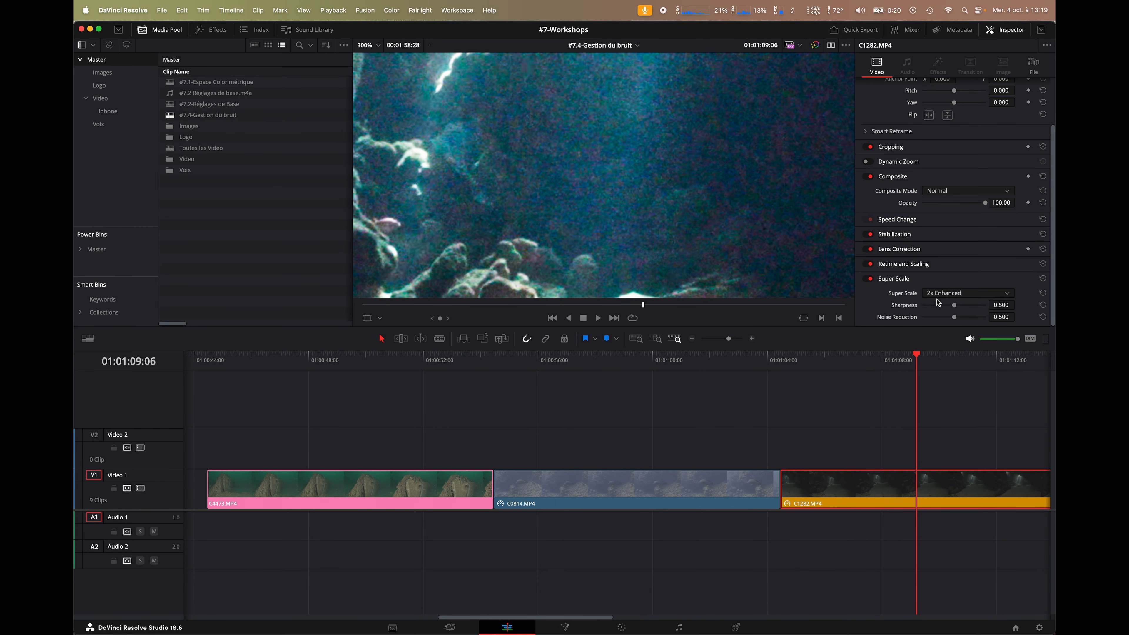
mouse_move(955, 317)
mouse_down()
mouse_move(989, 318)
mouse_move(971, 307)
mouse_up()
Step: Play C1282.MP4 from 01:01:05:07 to check the Super Scale noise reduction
scroll(846, 470, right, 2)
scroll(846, 470, right, 10)
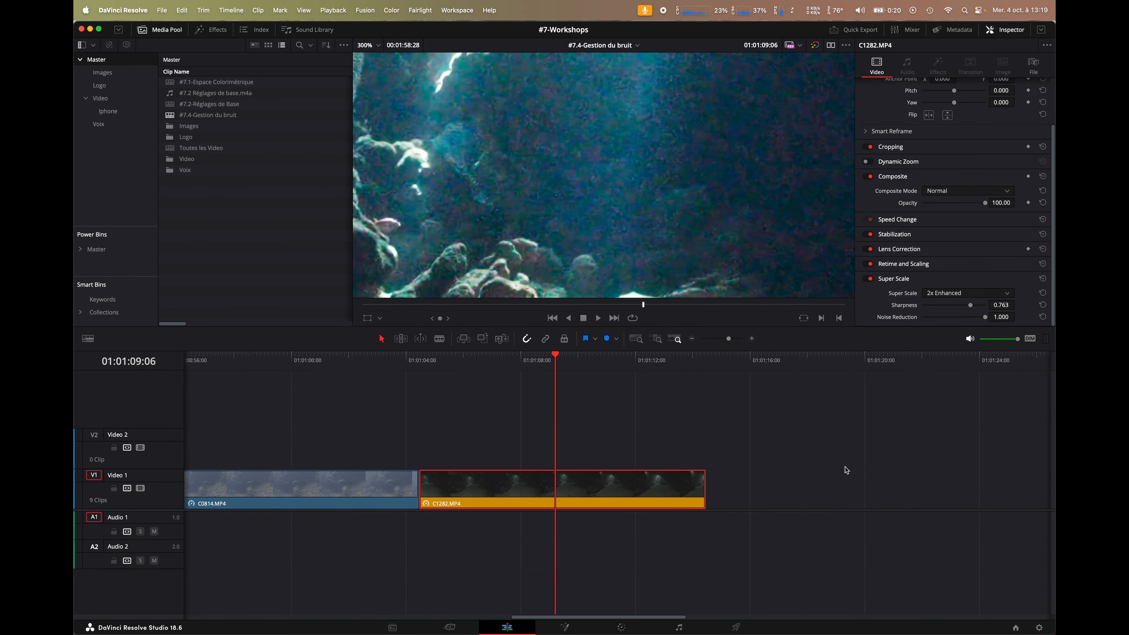
click(442, 359)
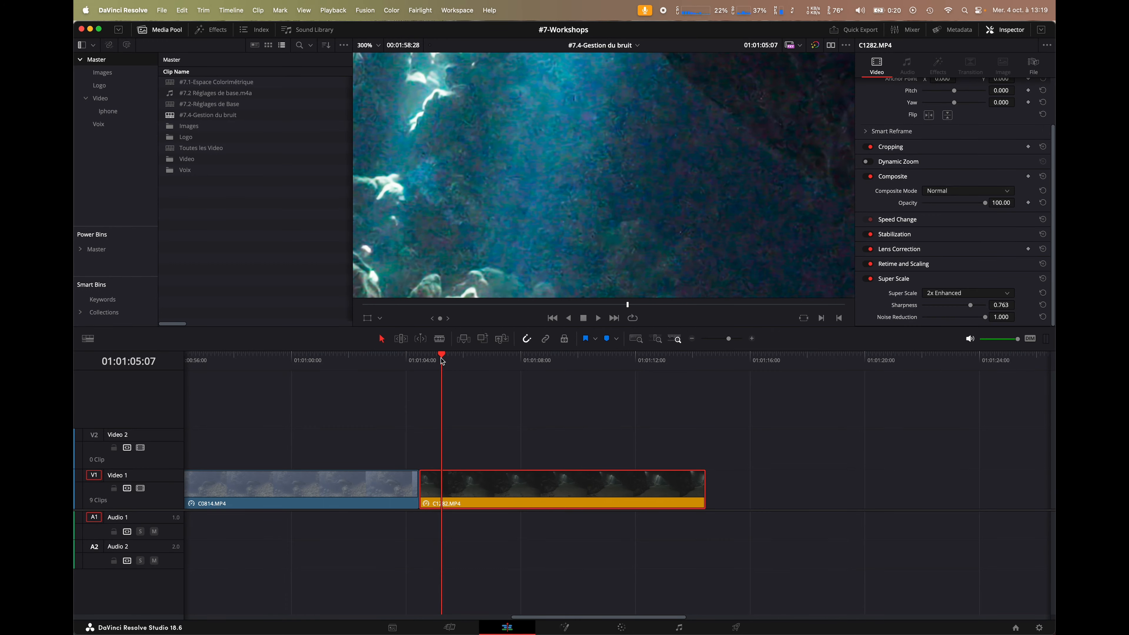
key(space)
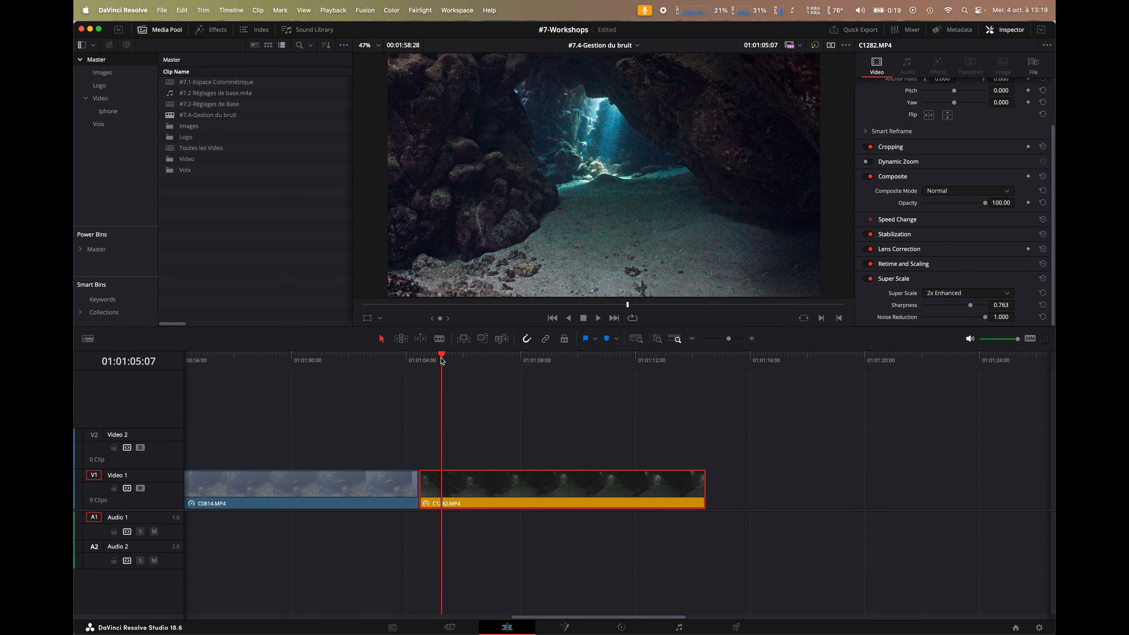
key(space)
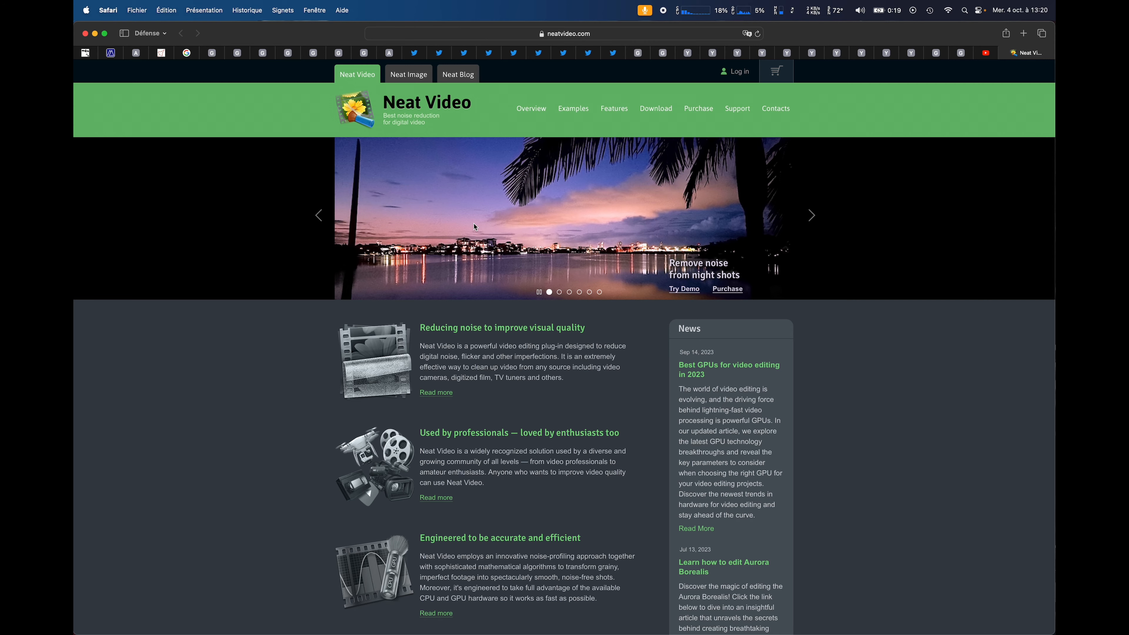
Step: In Safari, open the Neat Video demo plug-in downloads and the section for Resolve
click(656, 111)
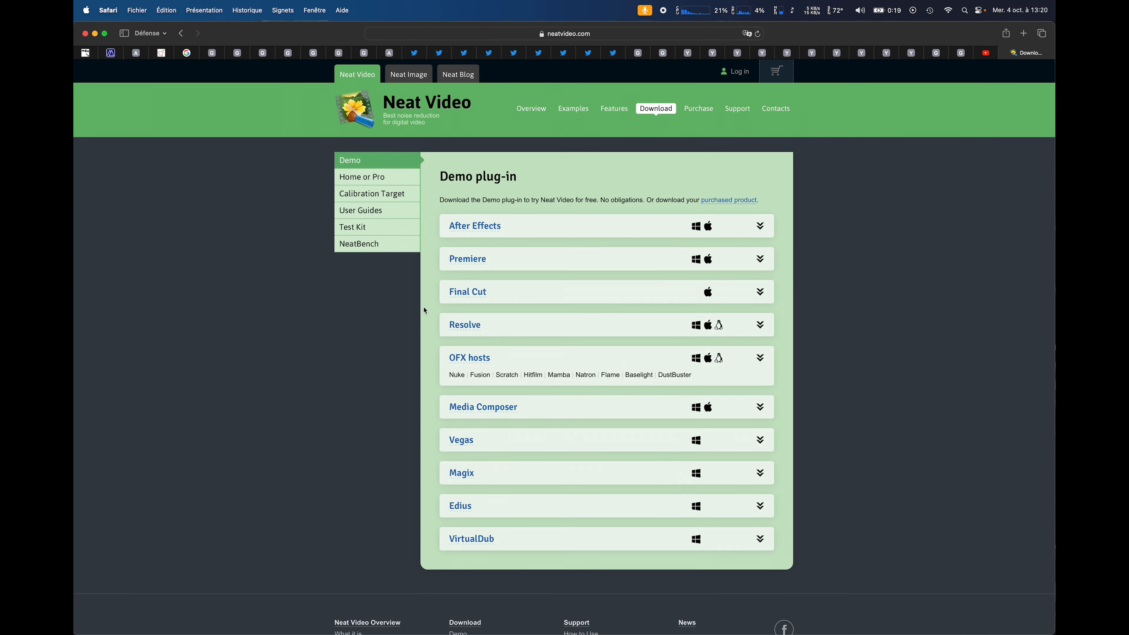
click(490, 331)
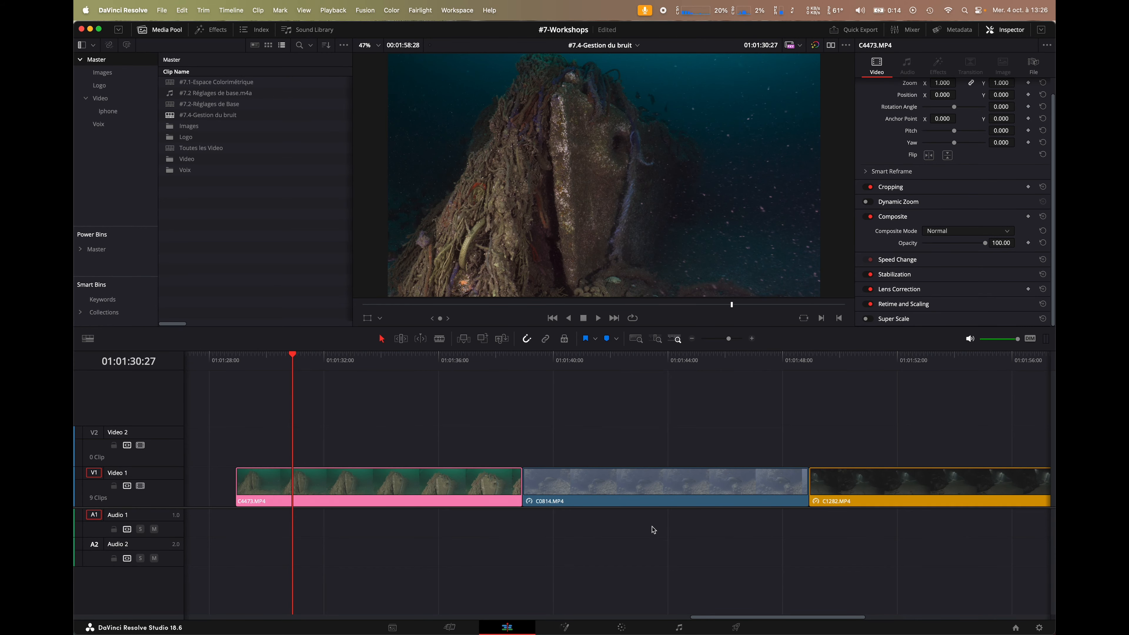
Step: Back in DaVinci Resolve, apply the Neat Video Reduce Noise v5 effect to clip 07's Bruit node on the Color page
click(624, 628)
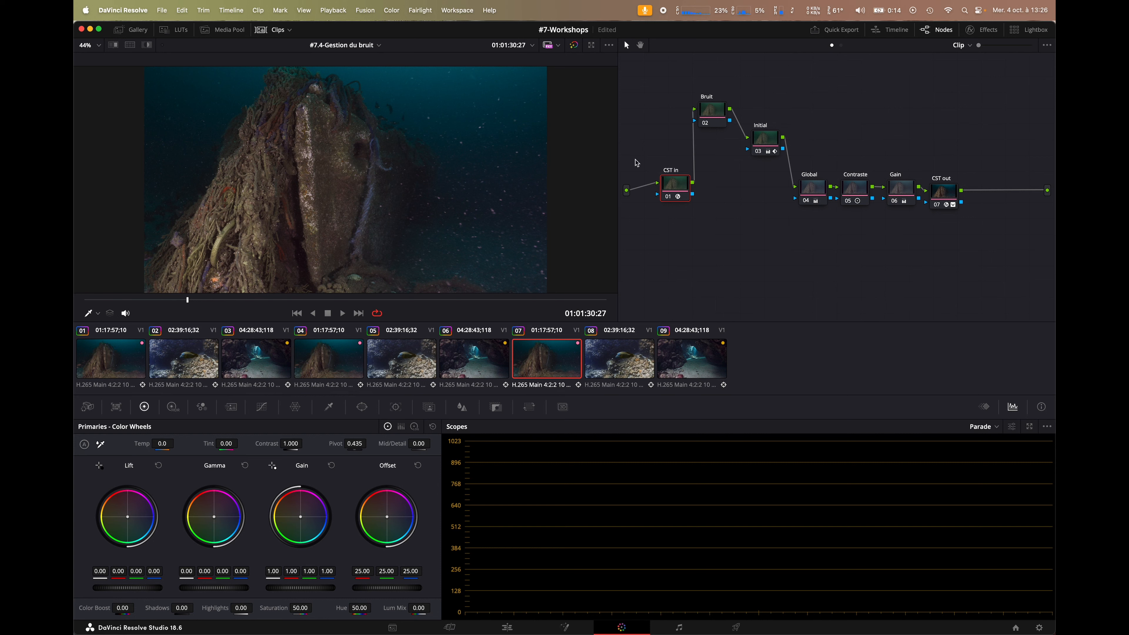
drag(714, 116, 719, 184)
drag(720, 114, 718, 102)
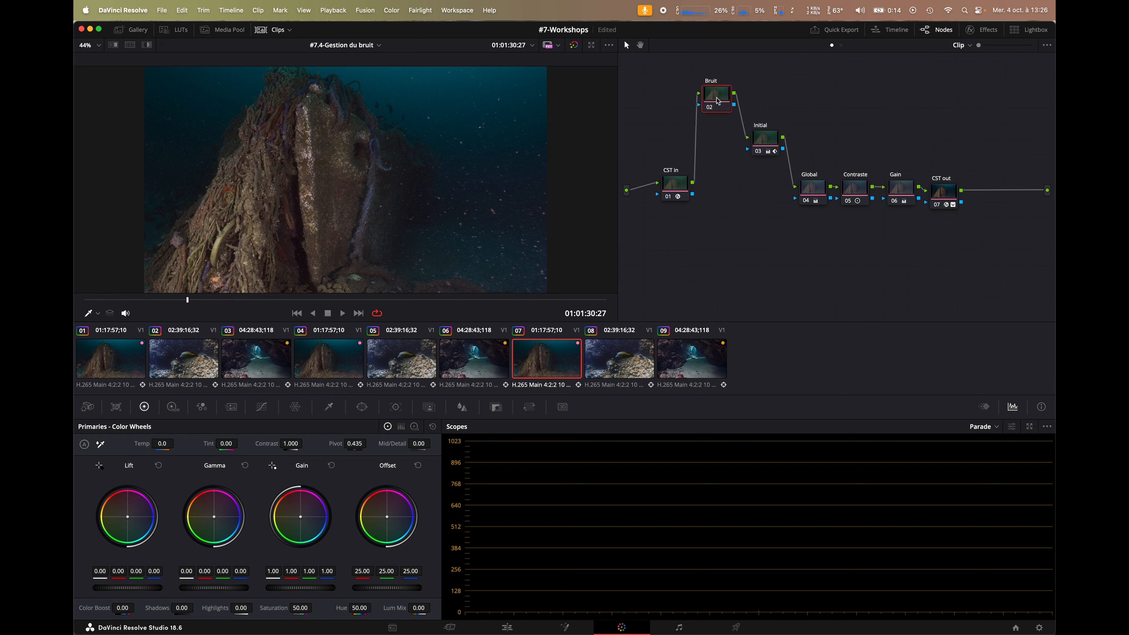
click(982, 29)
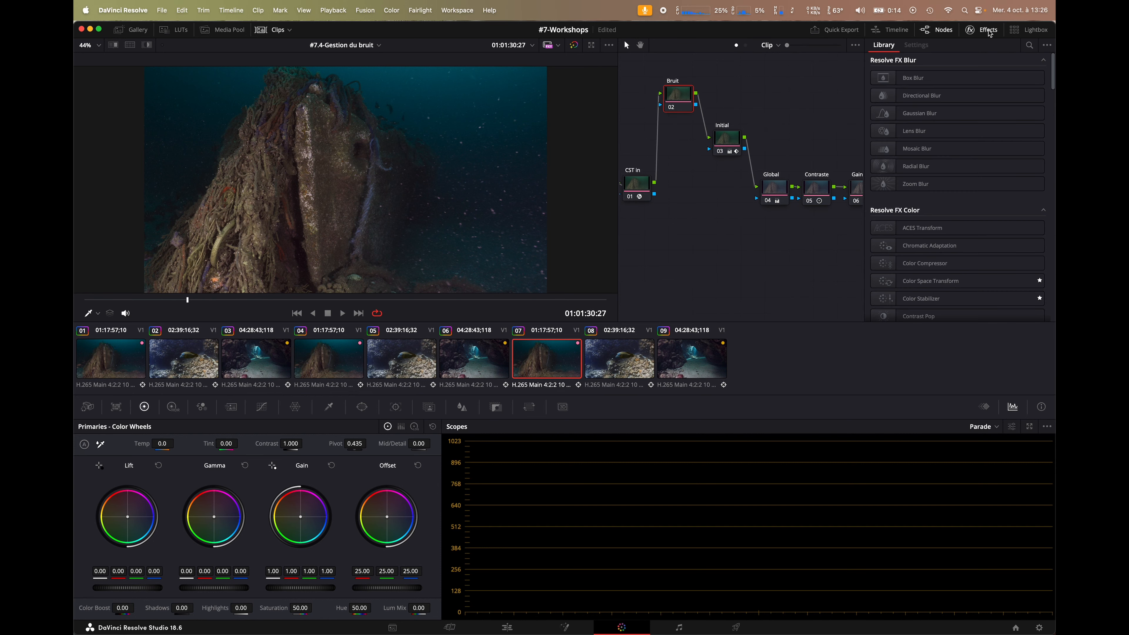
scroll(932, 306, down, 15)
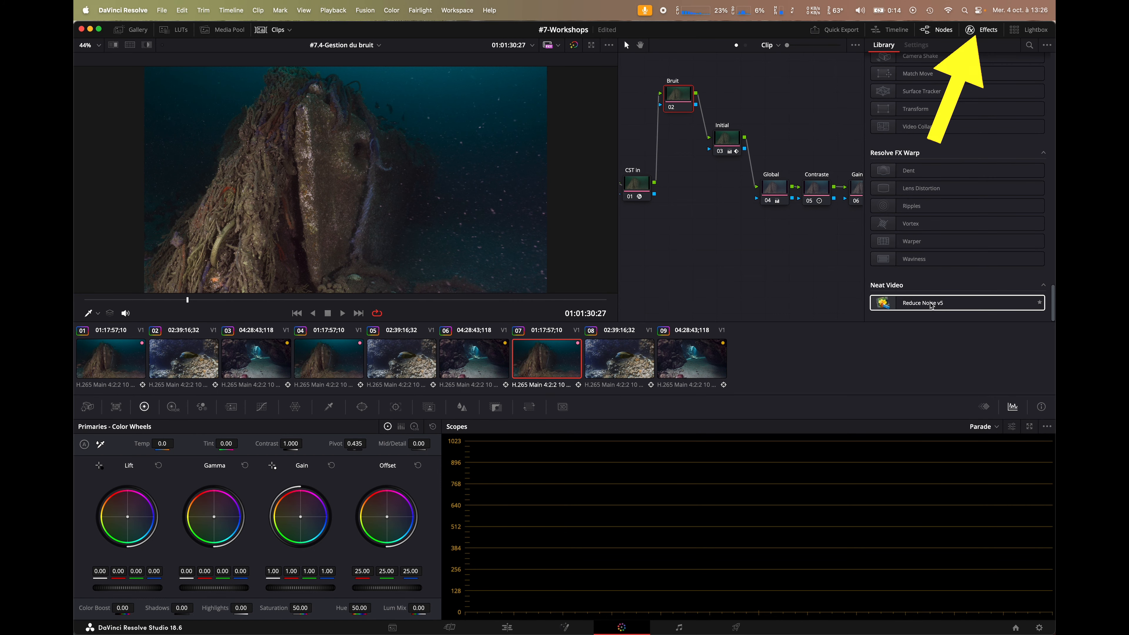
mouse_move(932, 306)
mouse_down()
mouse_move(676, 153)
mouse_move(678, 108)
mouse_up()
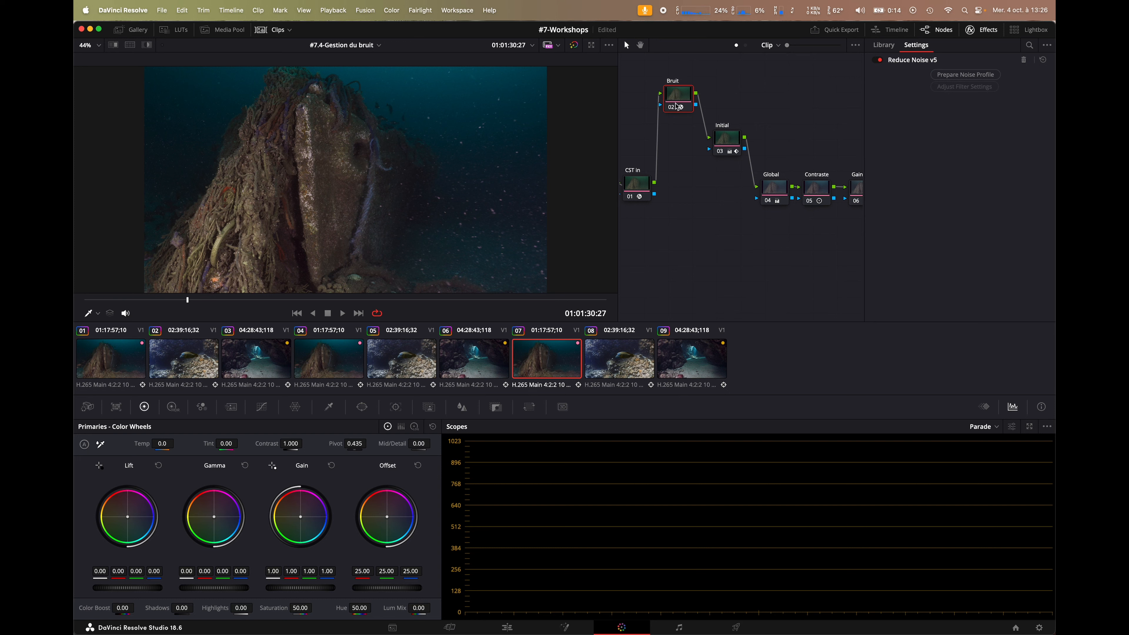
Step: Prepare an automatic Neat Video noise profile for clip 07's Bruit node, apply it and accept the demo notices
click(964, 74)
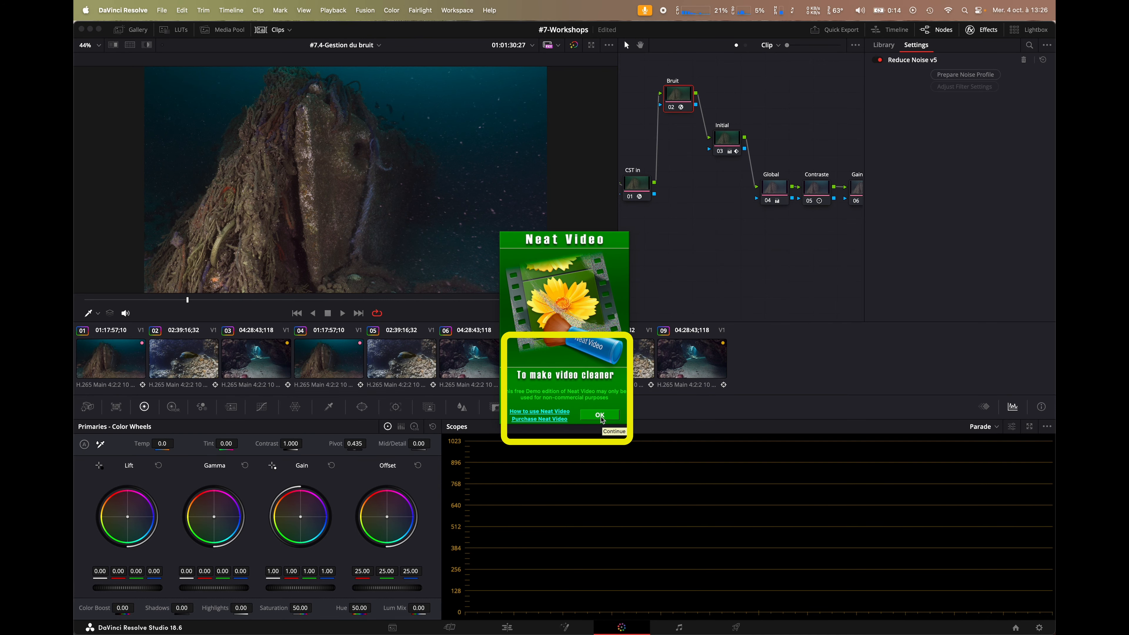
click(599, 415)
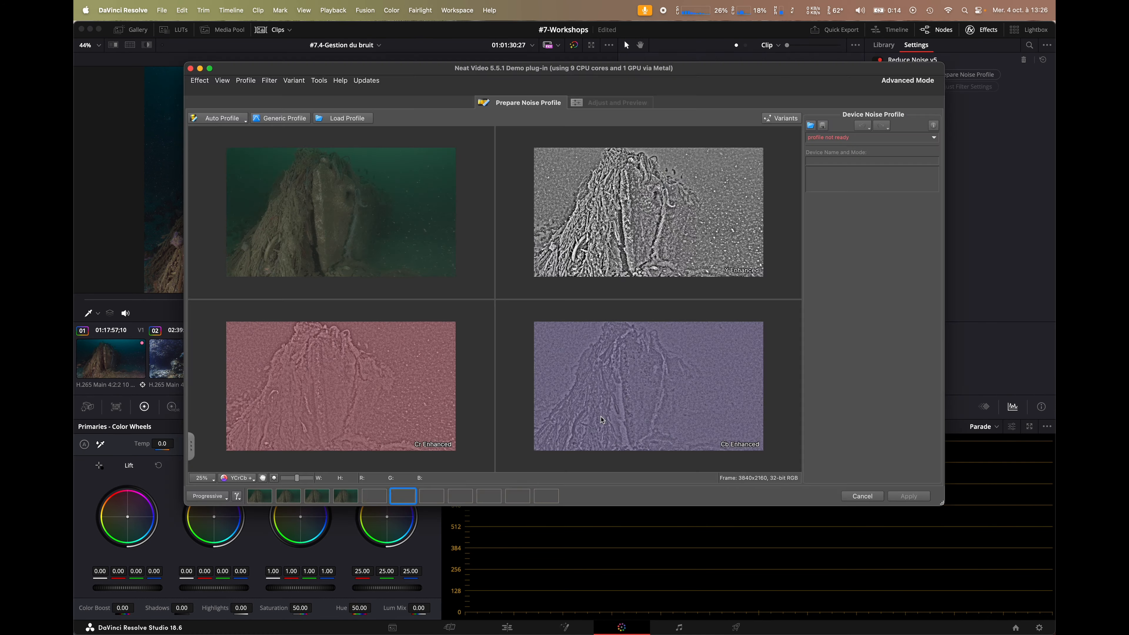
click(219, 119)
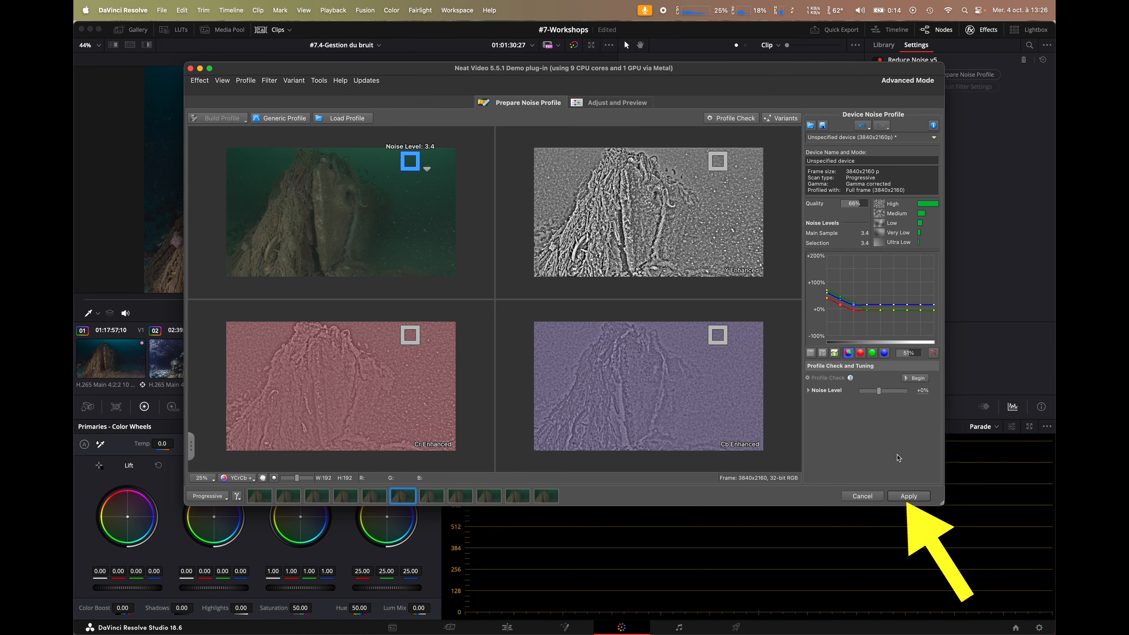
click(908, 496)
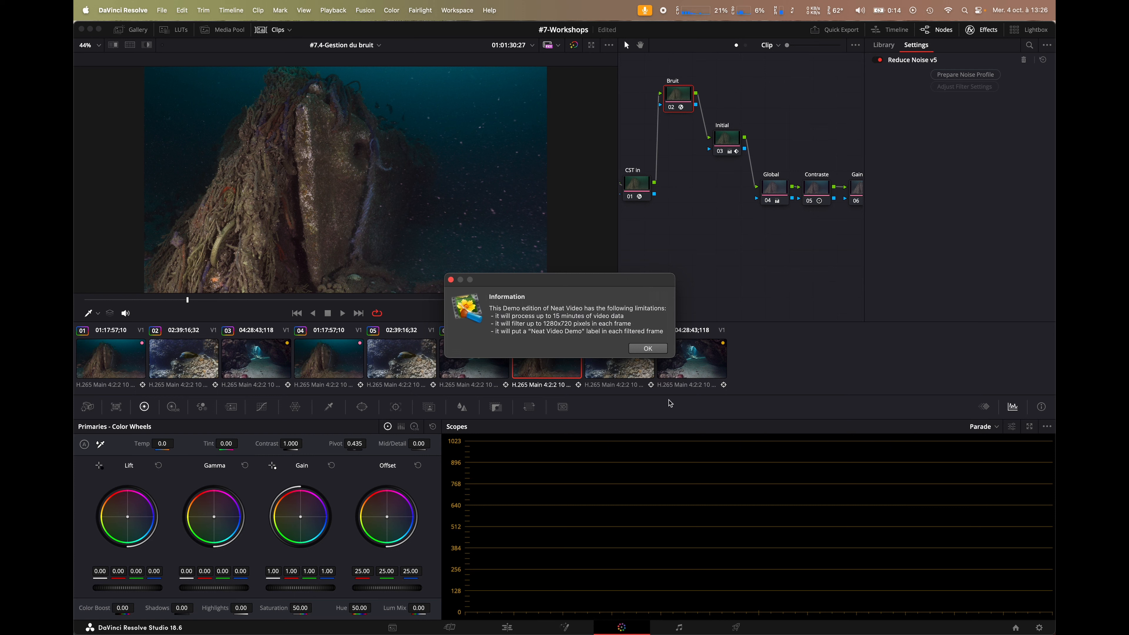
click(647, 348)
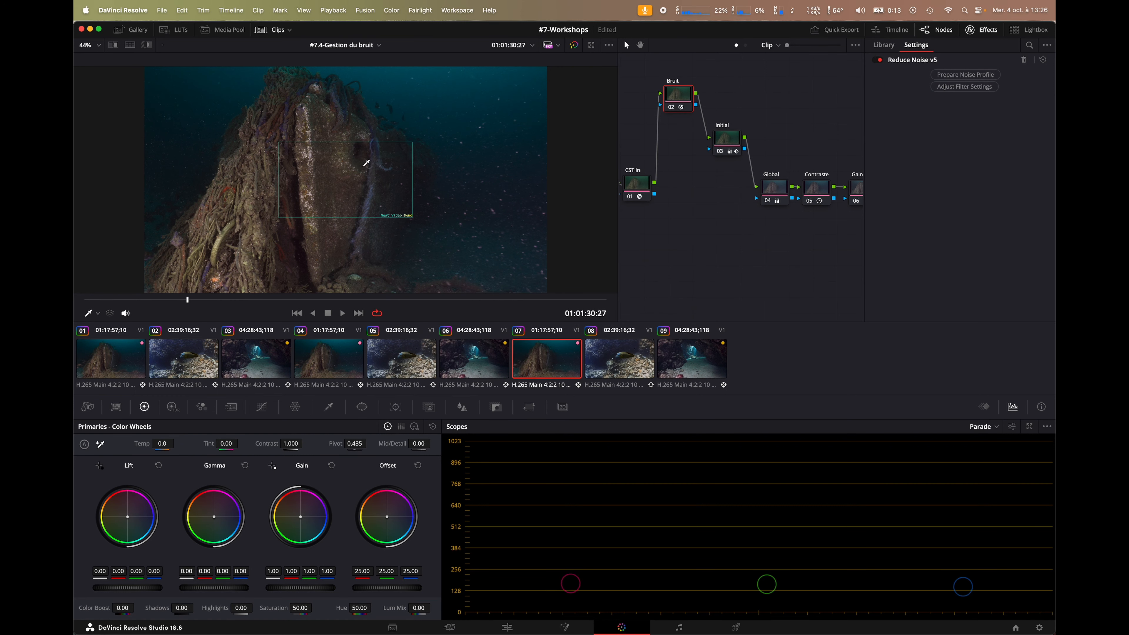
Step: Compare the rock's detail on clip 07 at 324% with the Bruit node on and off, ending with the node disabled
scroll(366, 164, up, 10)
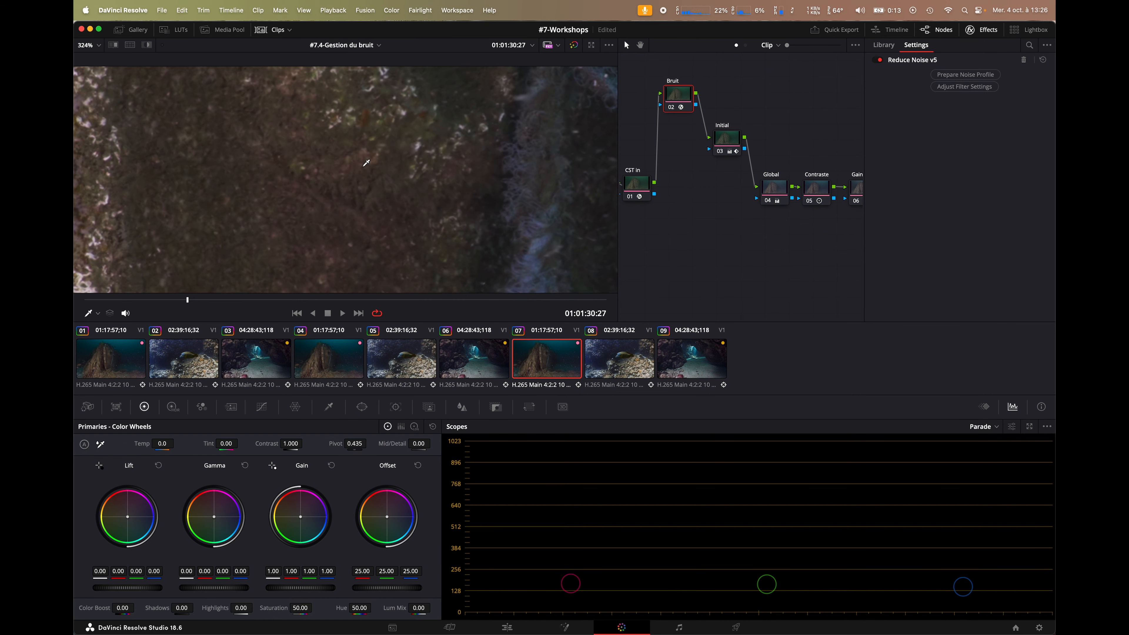
click(674, 109)
click(675, 110)
click(674, 109)
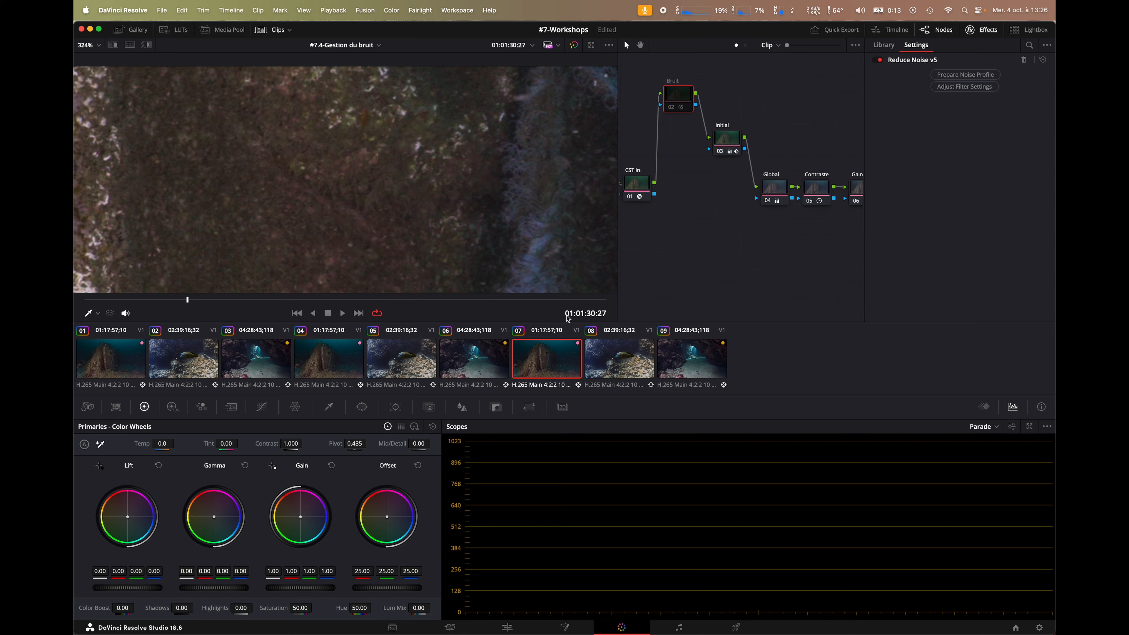
key(shift+z)
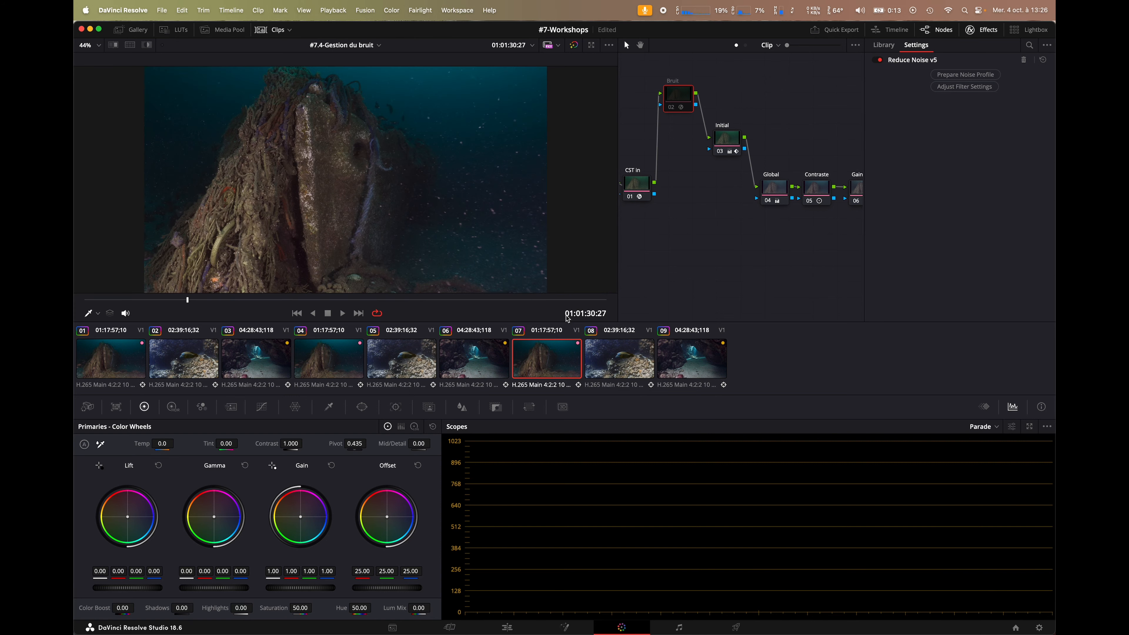
Step: Add Neat Video Reduce Noise v5 to clip 08's Bruit node and apply an automatic noise profile
click(623, 368)
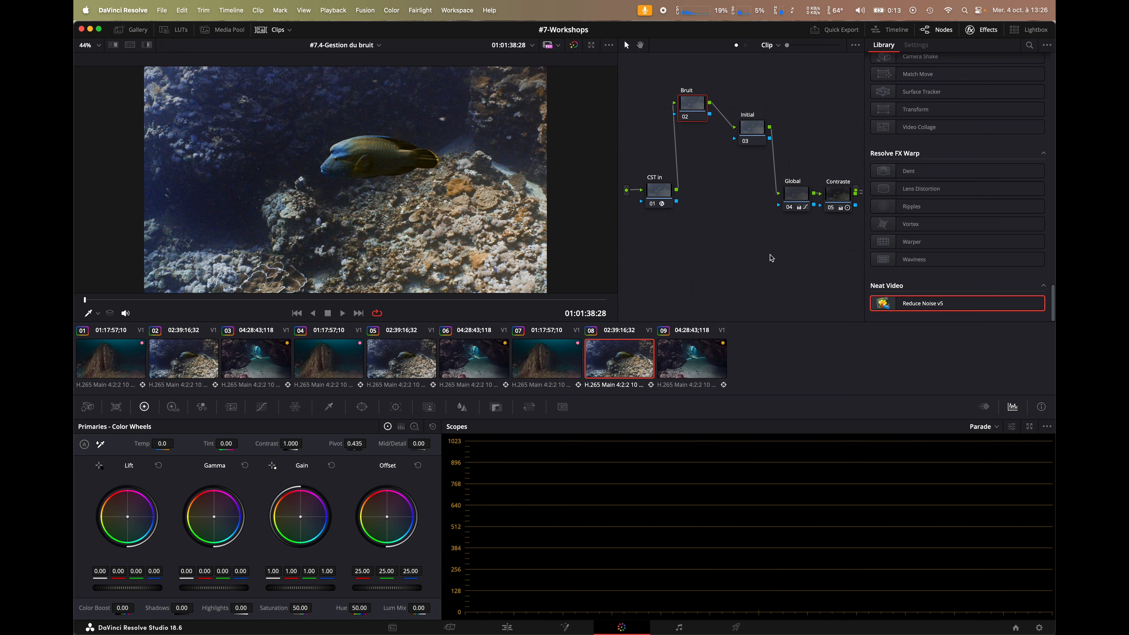
mouse_move(701, 97)
mouse_down()
mouse_move(702, 133)
mouse_move(705, 95)
mouse_up()
drag(890, 307, 693, 108)
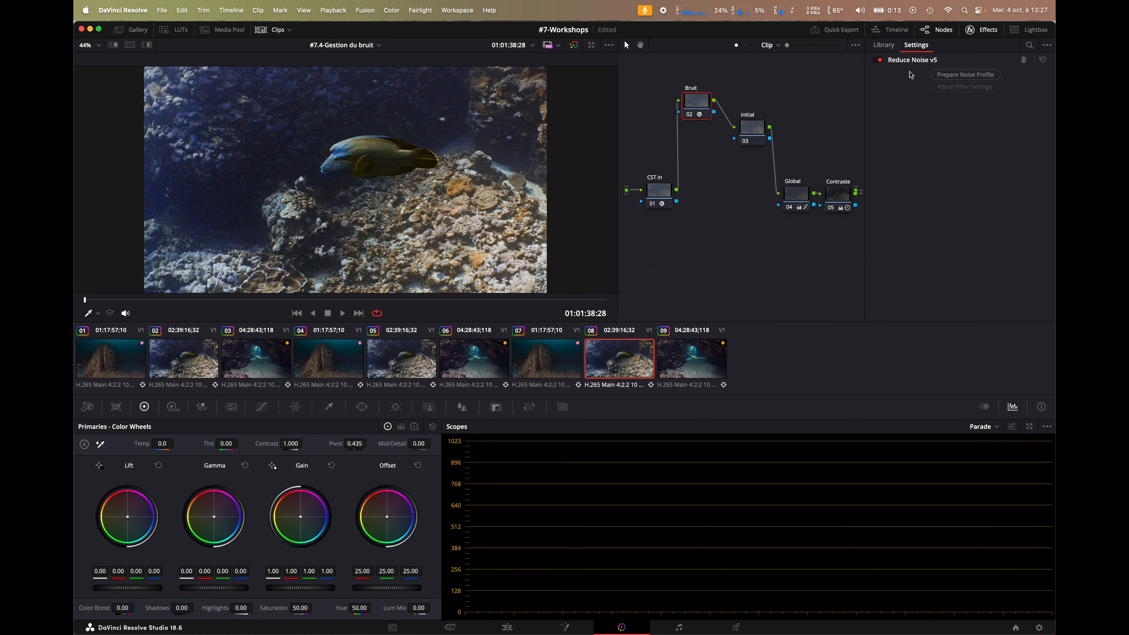
click(953, 76)
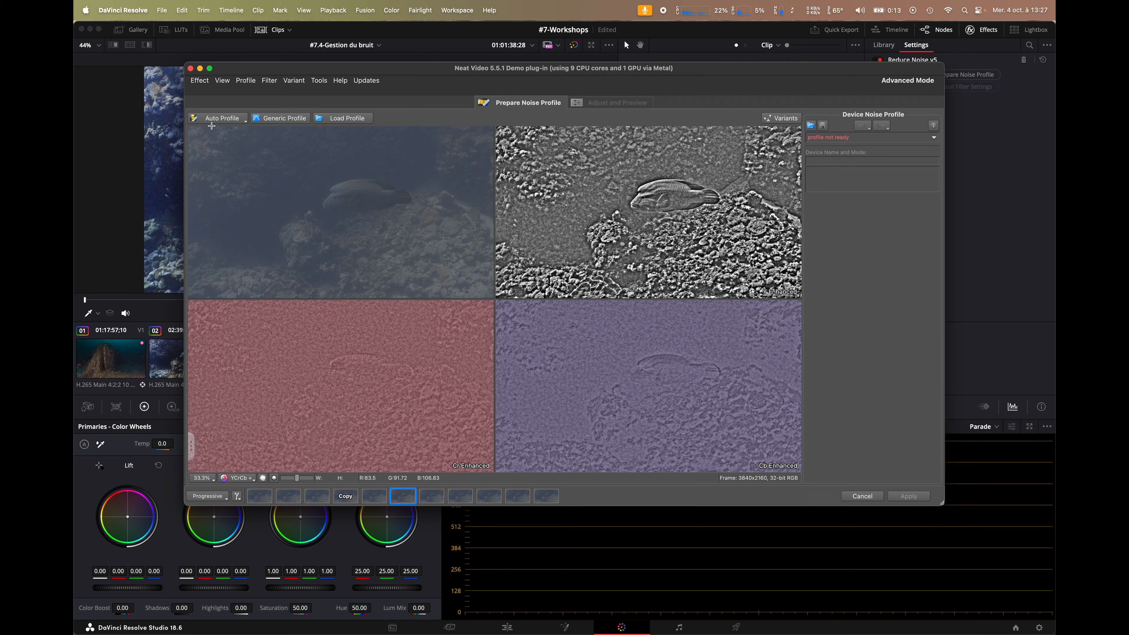
click(213, 120)
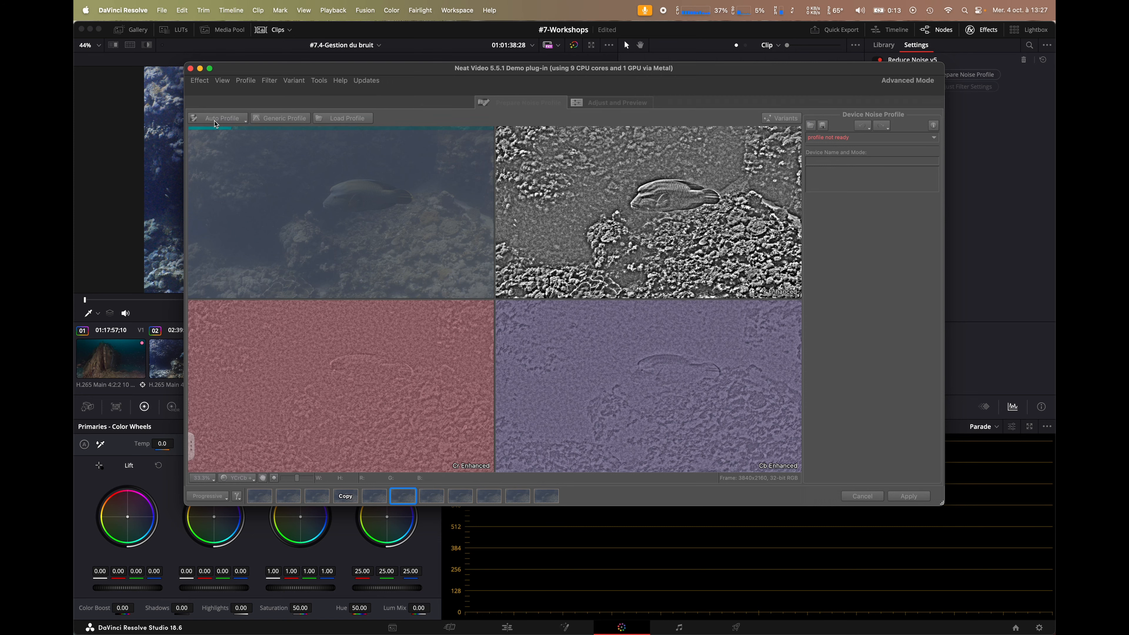
click(907, 497)
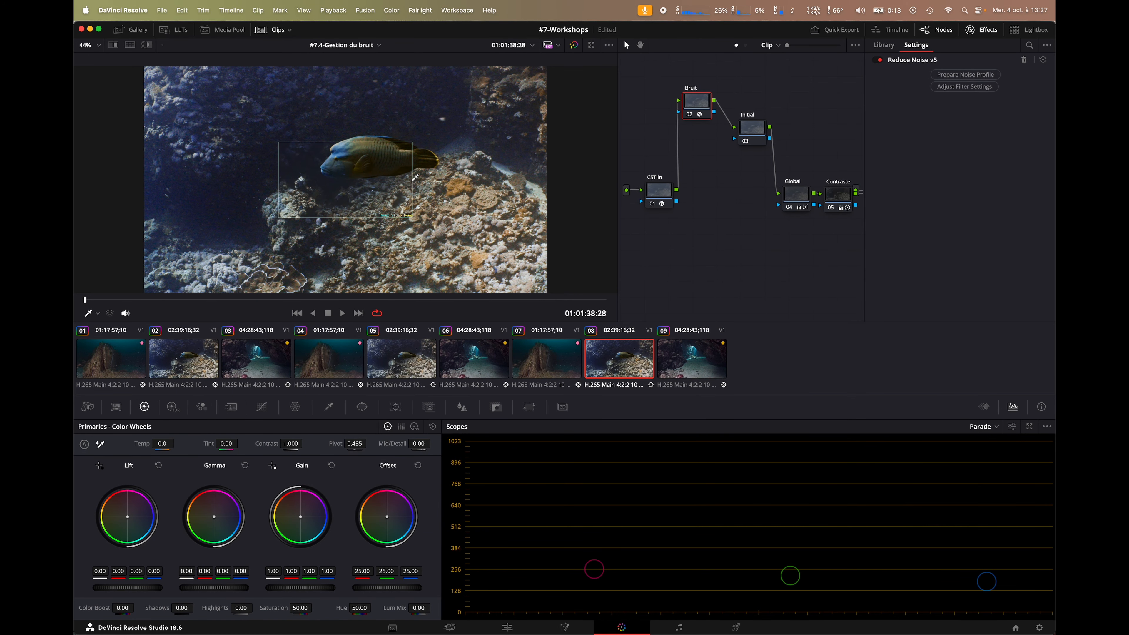
Step: Play clip 08 at full view and at 232% around the fish to check the Neat Video noise reduction
key(space)
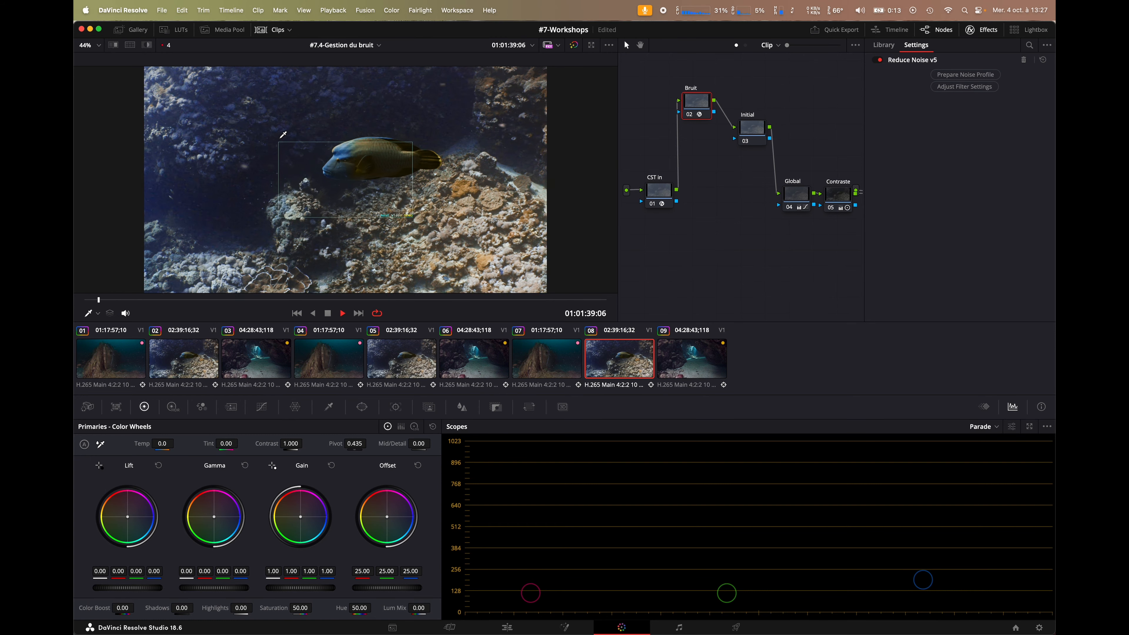
key(space)
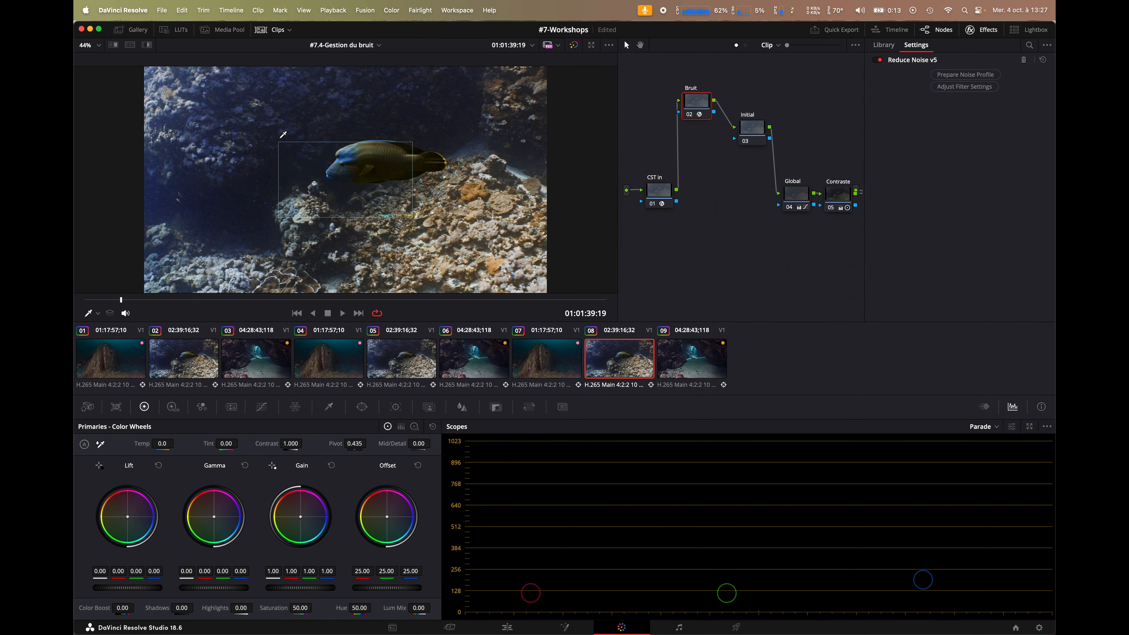
scroll(282, 134, up, 5)
key(space)
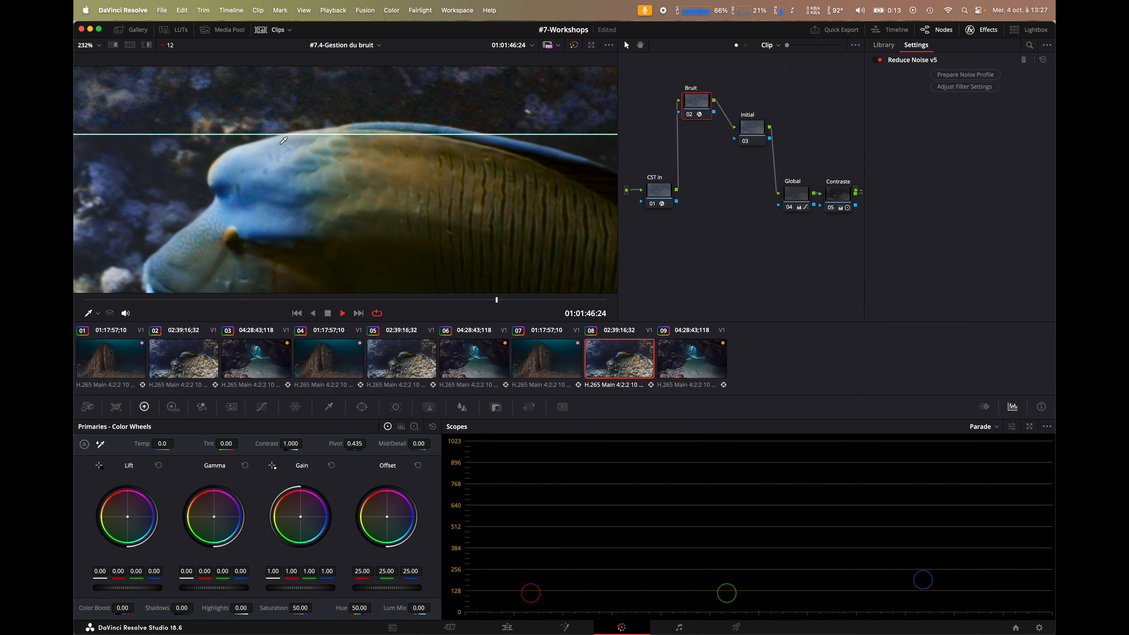
key(space)
key(shift+z)
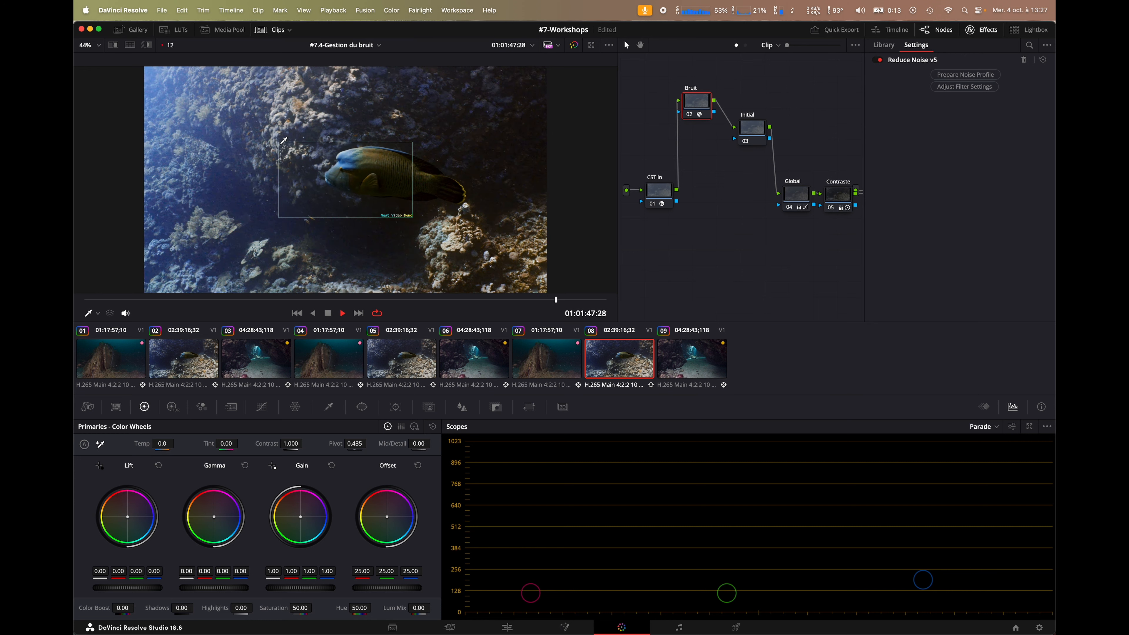
Step: Add Neat Video Reduce Noise v5 to clip 09's Bruit node and apply an automatic noise profile
click(686, 356)
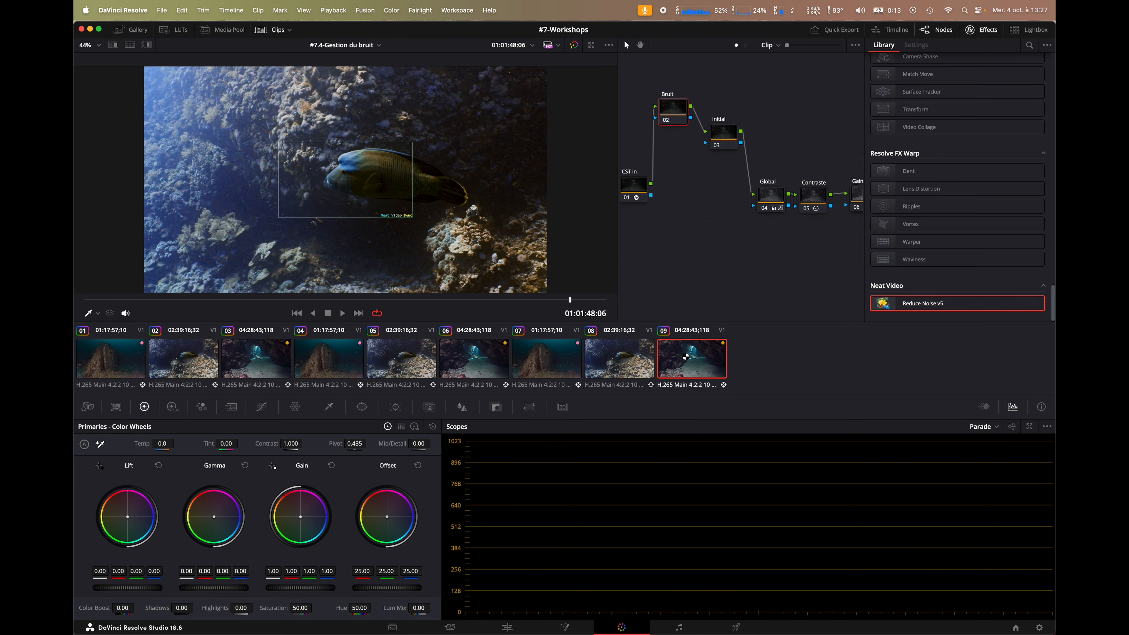
drag(680, 115, 683, 132)
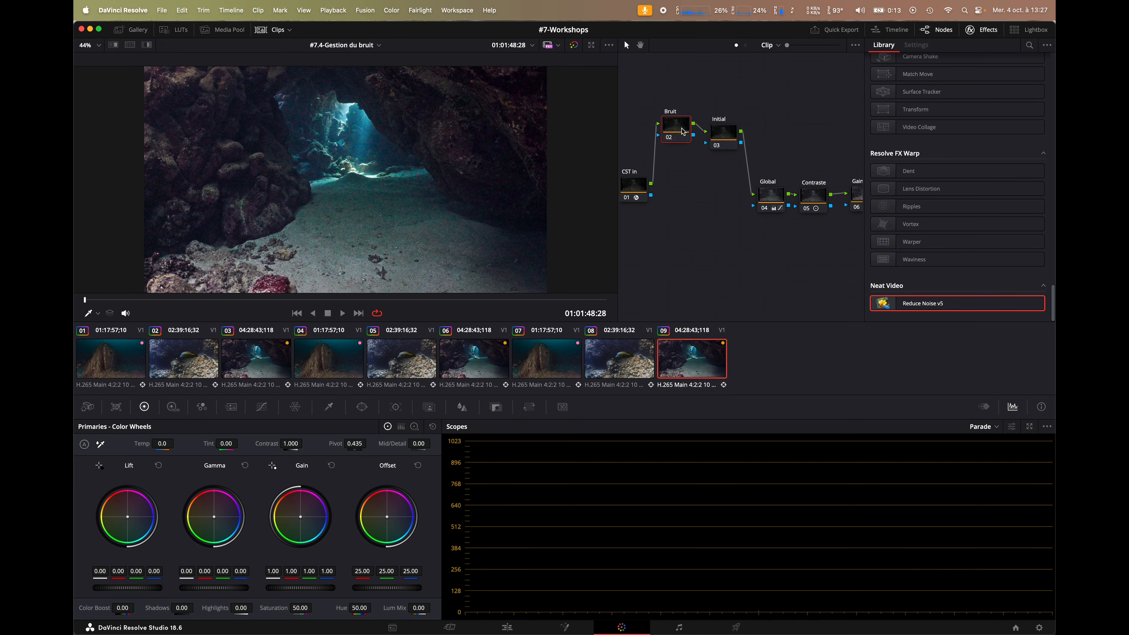
drag(912, 309, 680, 128)
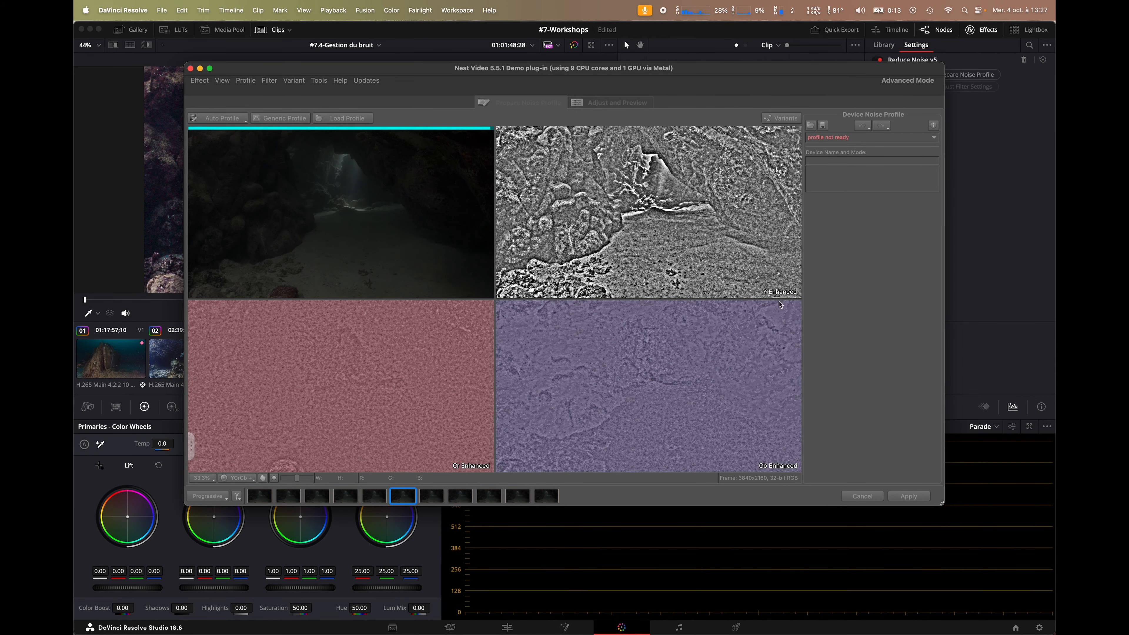
click(908, 496)
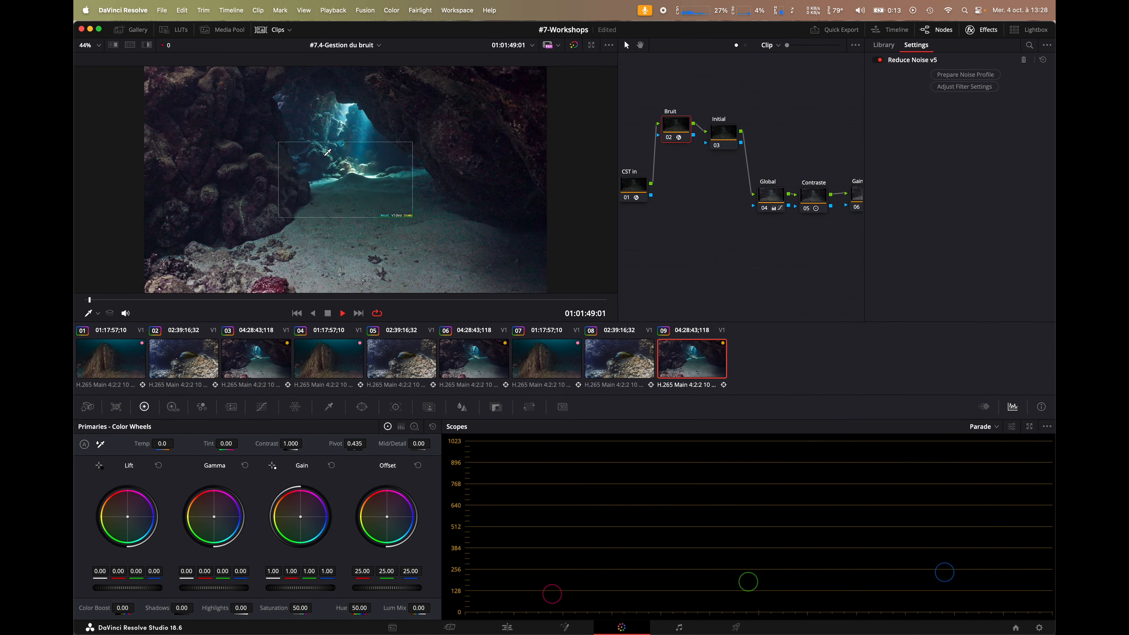
Step: Examine clip 09's Temporal, Spatial and General filter settings in Neat Video, including noise level and artifact removal, and exit without applying changes
scroll(327, 153, up, 5)
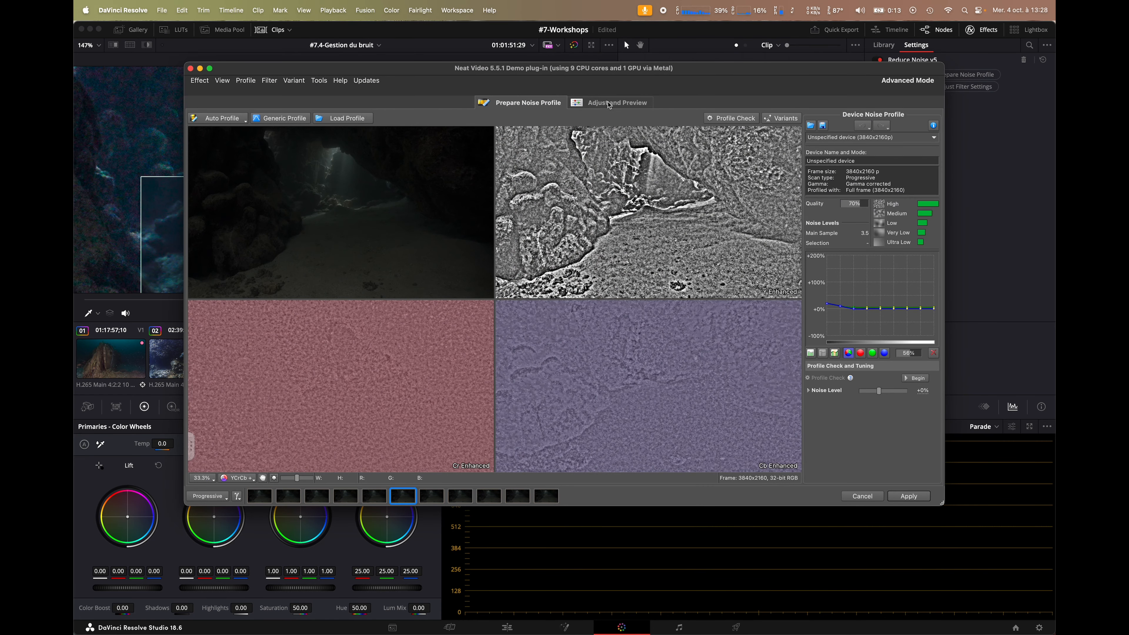
click(611, 106)
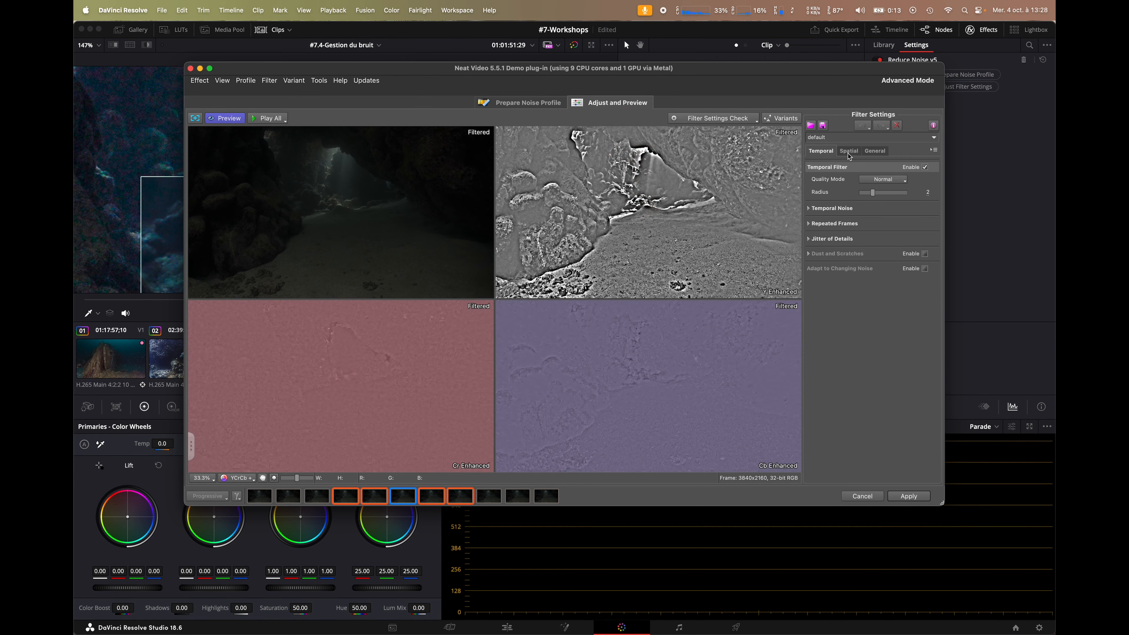
click(809, 209)
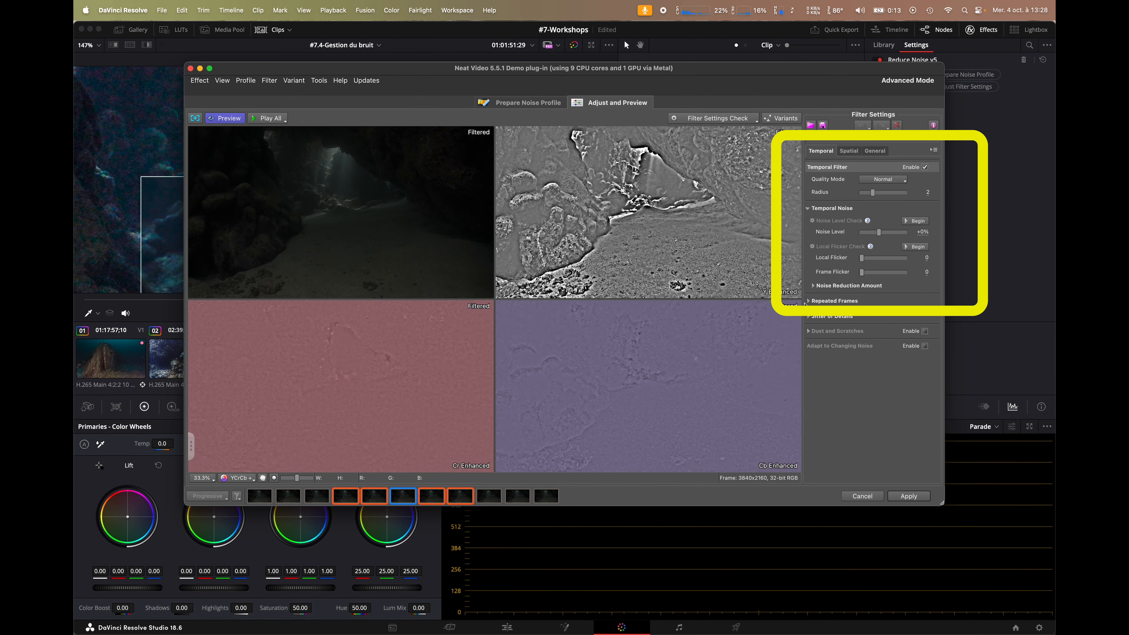
click(848, 151)
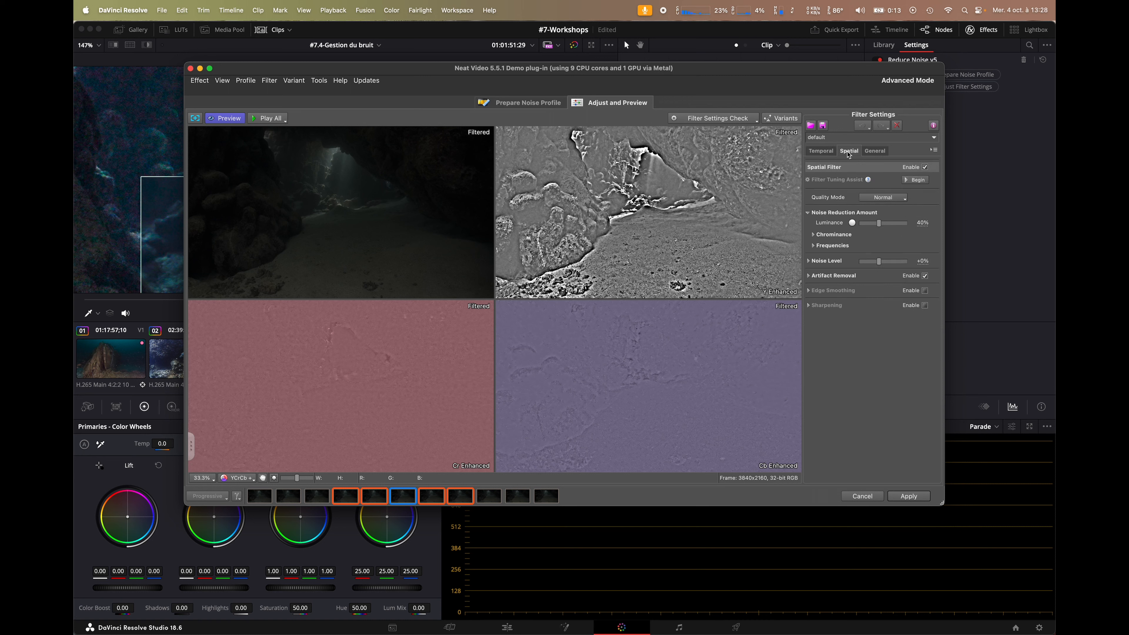
click(808, 261)
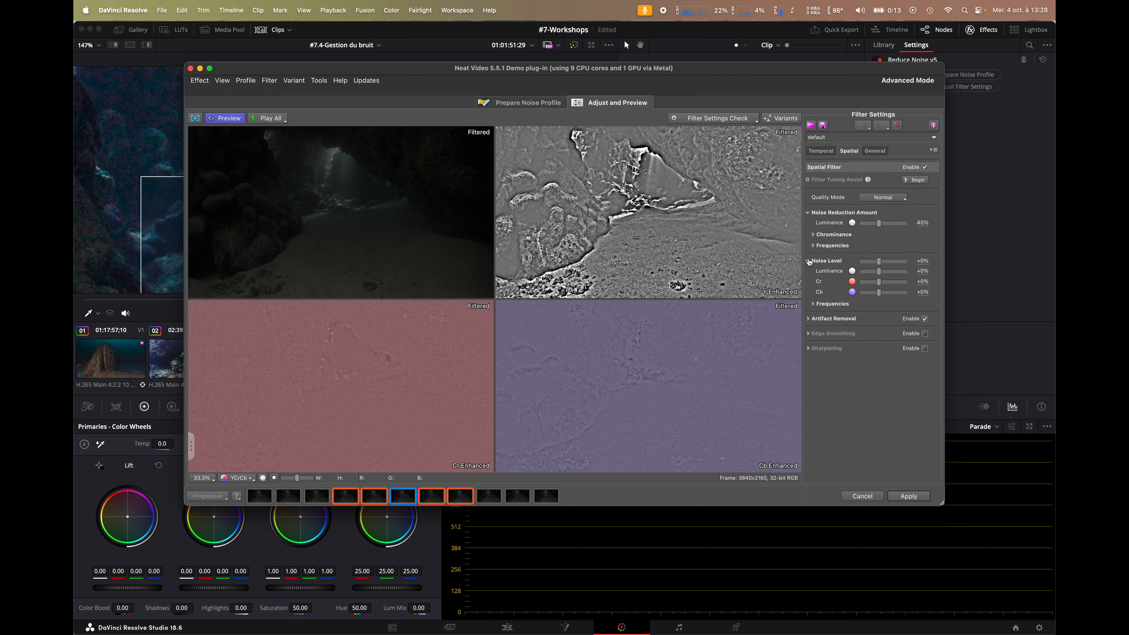
click(808, 319)
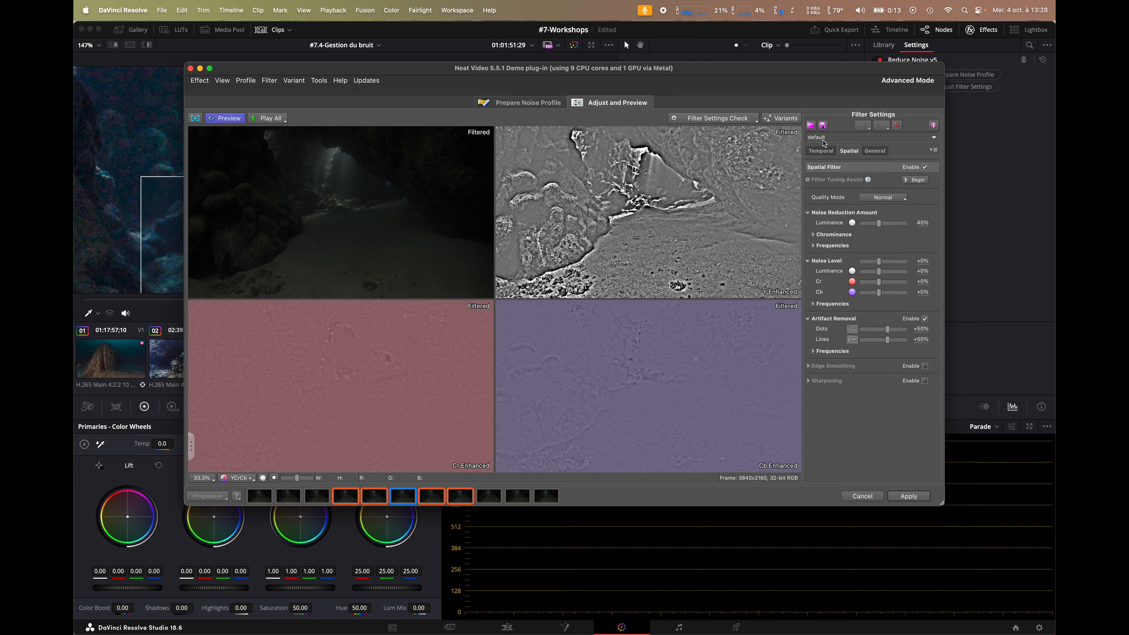
click(872, 152)
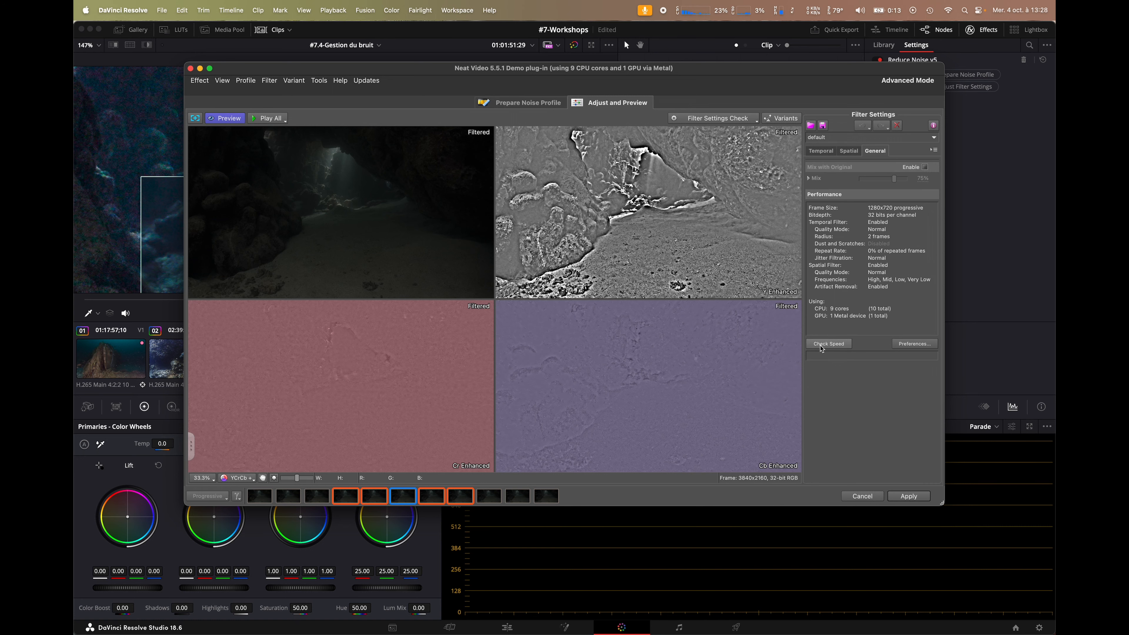
click(822, 152)
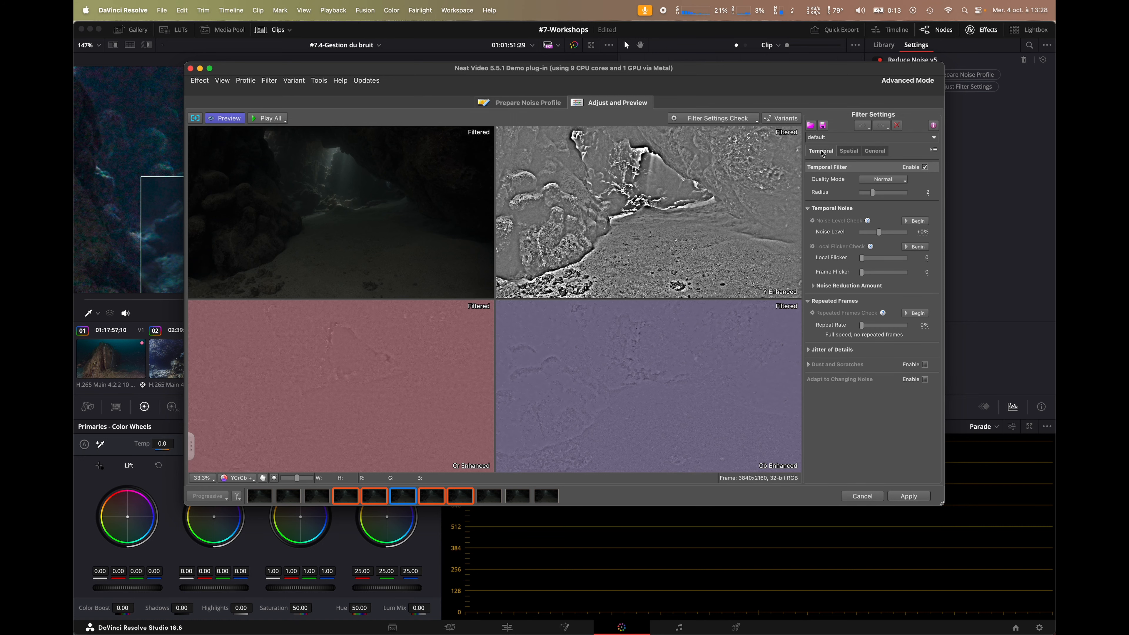
click(855, 497)
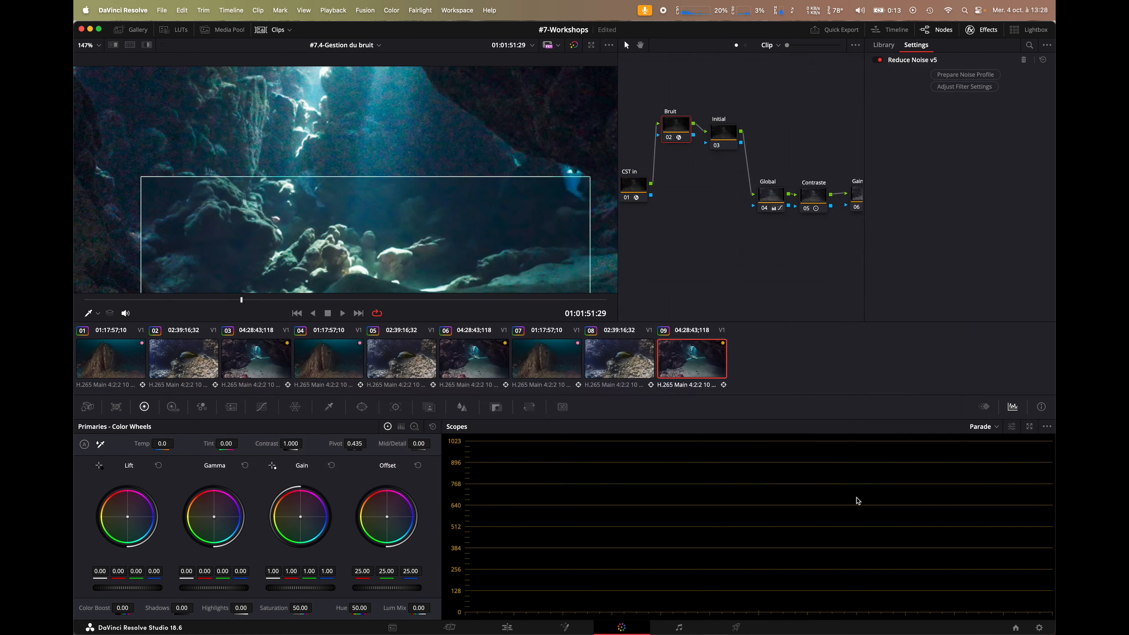
Step: Play clip 09 from 01:01:51:29 at 147% to compare the areas inside and outside the Neat Video demo frame
key(space)
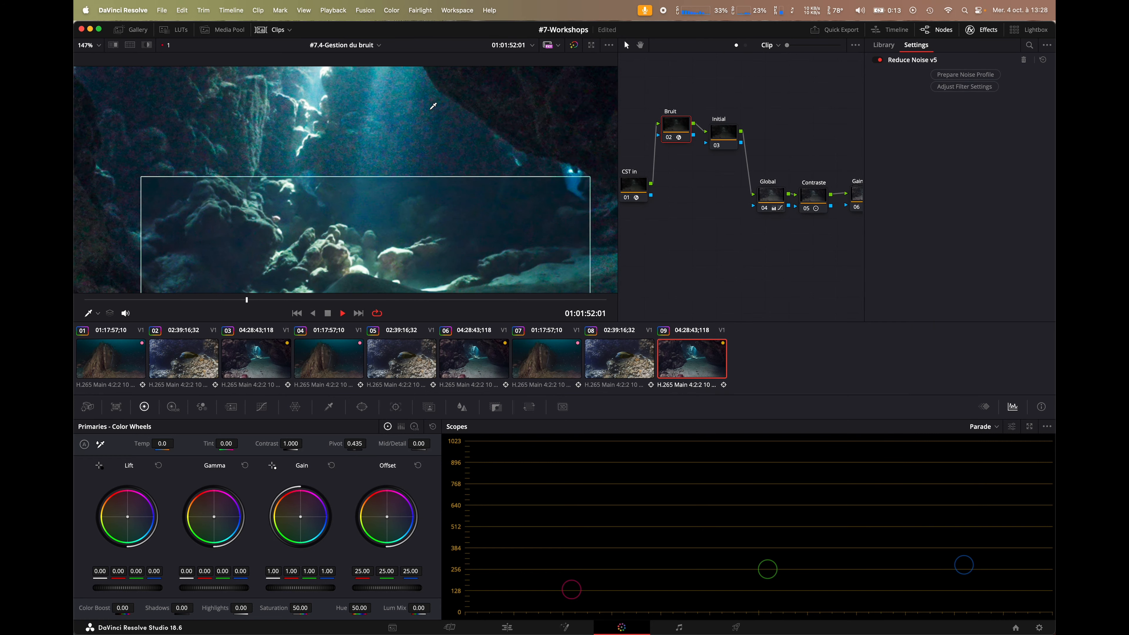